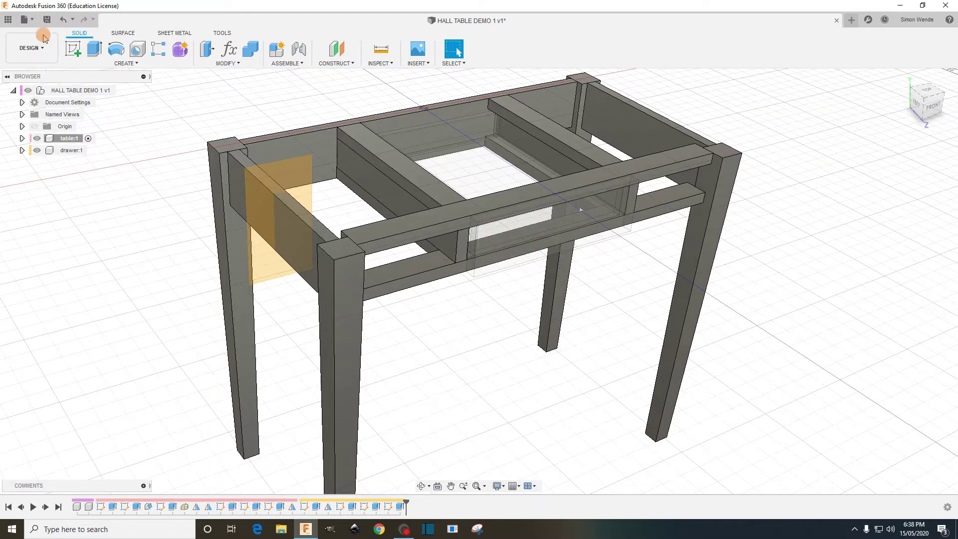
- Activate the top-level HALL TABLE DEMO 1 component to show the table together with its drawer
{"action": "left_click", "coordinate": [123, 90]}
{"action": "left_click", "coordinate": [122, 91]}
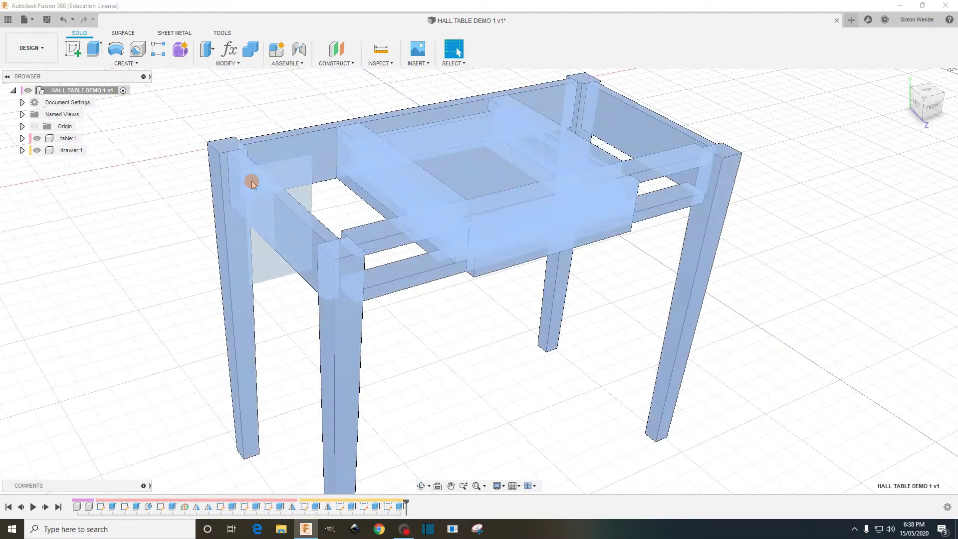
{"action": "left_click", "coordinate": [501, 341]}
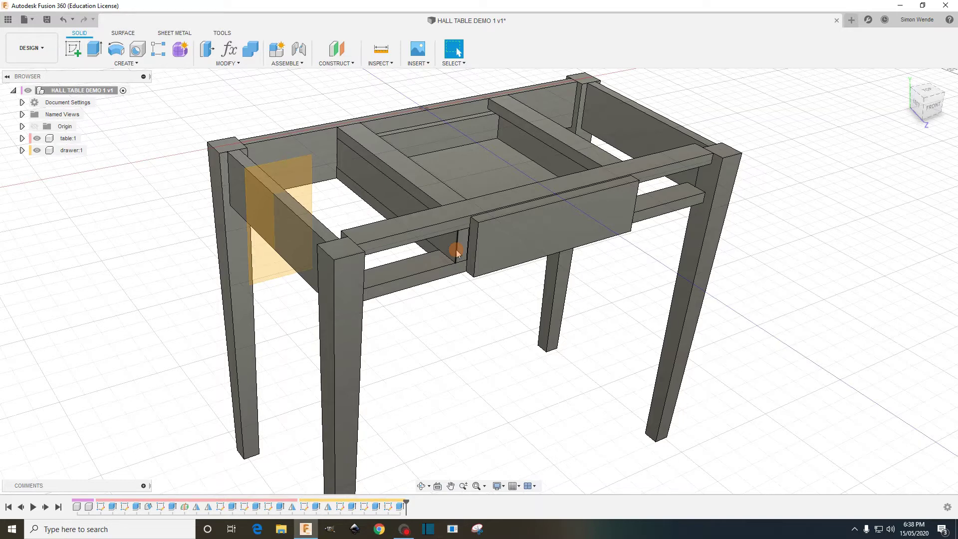
- Activate the table component and start a sketch on the front face of the upper front rail
{"action": "left_click", "coordinate": [69, 138]}
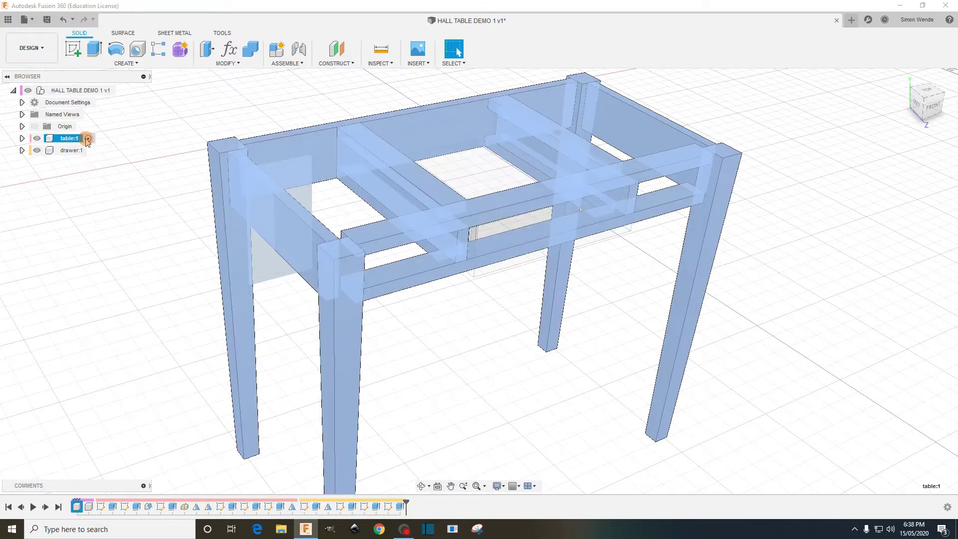
{"action": "left_click", "coordinate": [100, 243]}
{"action": "left_click", "coordinate": [80, 56]}
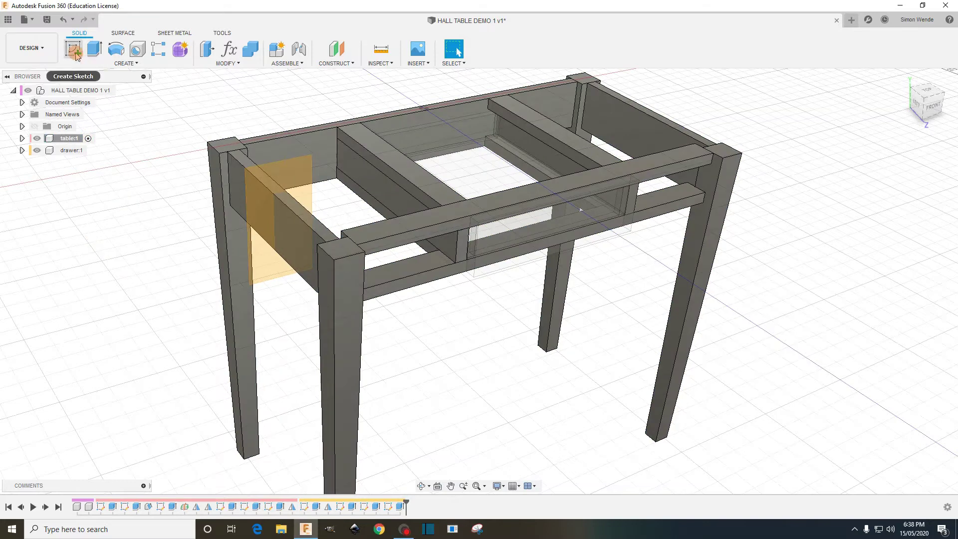
{"action": "left_click", "coordinate": [420, 234]}
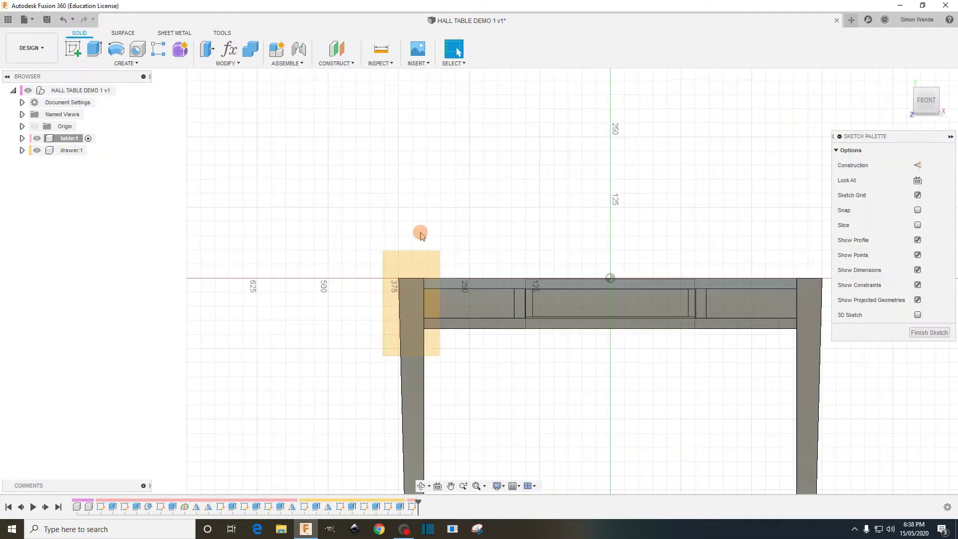
- Sketch a 179 mm wide rectangle from the front left leg's upper inner corner to the lower rail's bottom edge at the left drawer divider, and finish the sketch
{"action": "scroll", "coordinate": [601, 405], "scroll_direction": "up", "scroll_amount": 4}
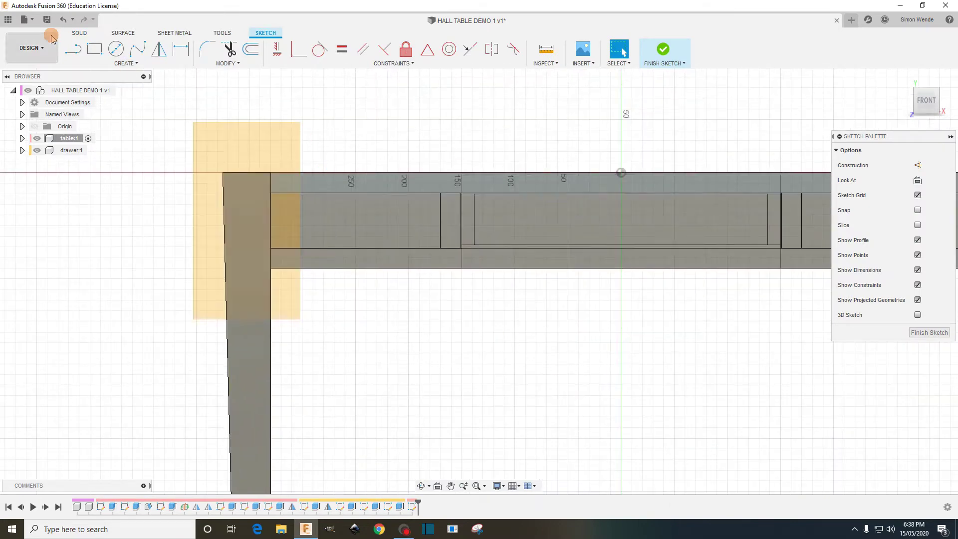
{"action": "left_click", "coordinate": [90, 50]}
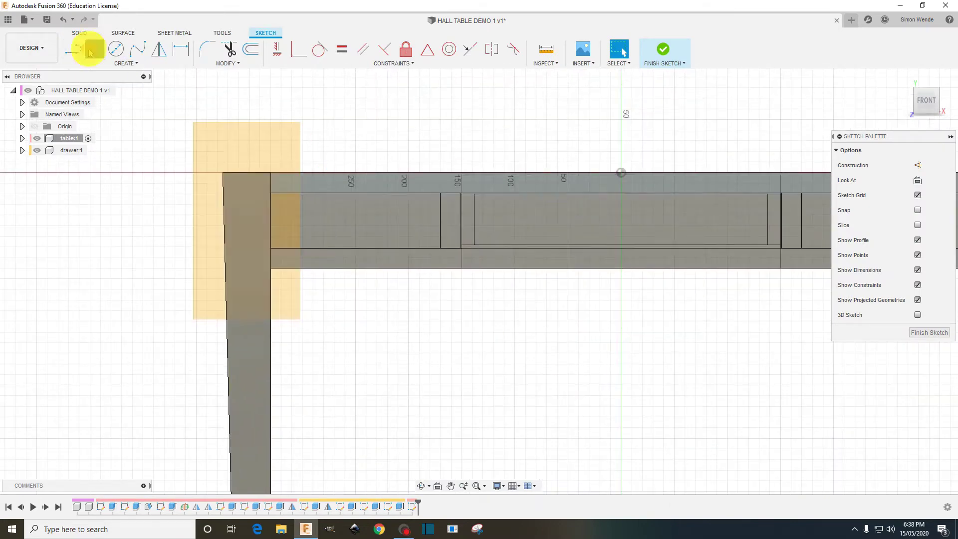
{"action": "left_click", "coordinate": [270, 174]}
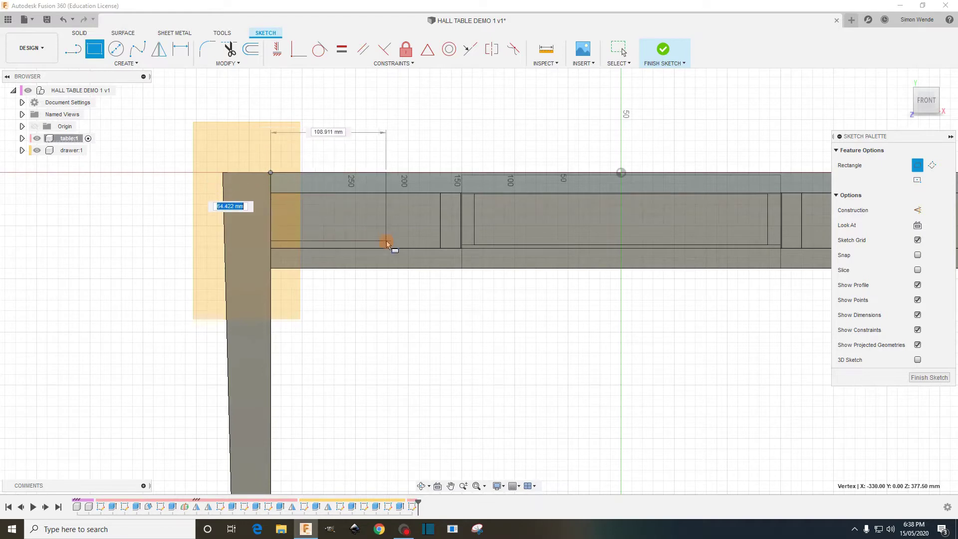
{"action": "scroll", "coordinate": [511, 255], "scroll_direction": "up", "scroll_amount": 2}
{"action": "scroll", "coordinate": [544, 261], "scroll_direction": "up", "scroll_amount": 2}
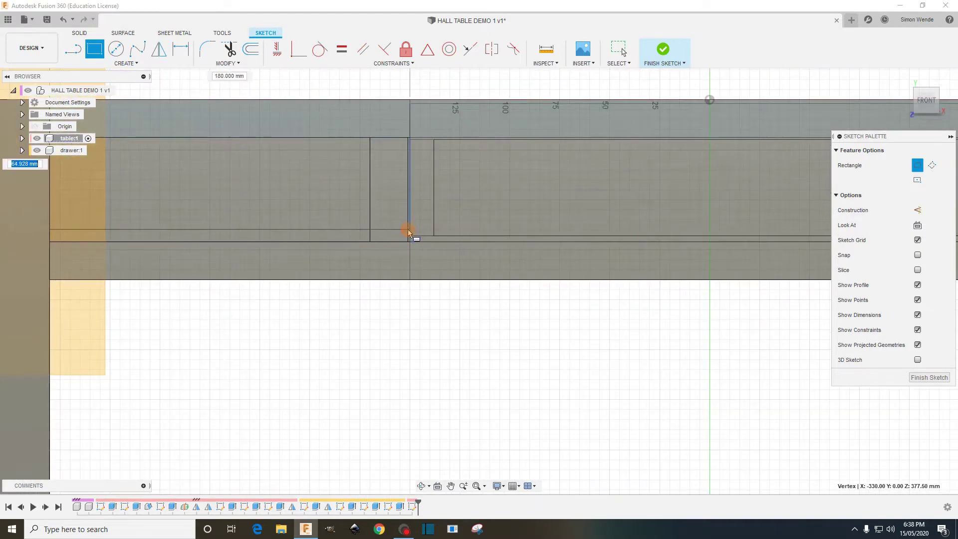
{"action": "scroll", "coordinate": [410, 232], "scroll_direction": "up", "scroll_amount": 2}
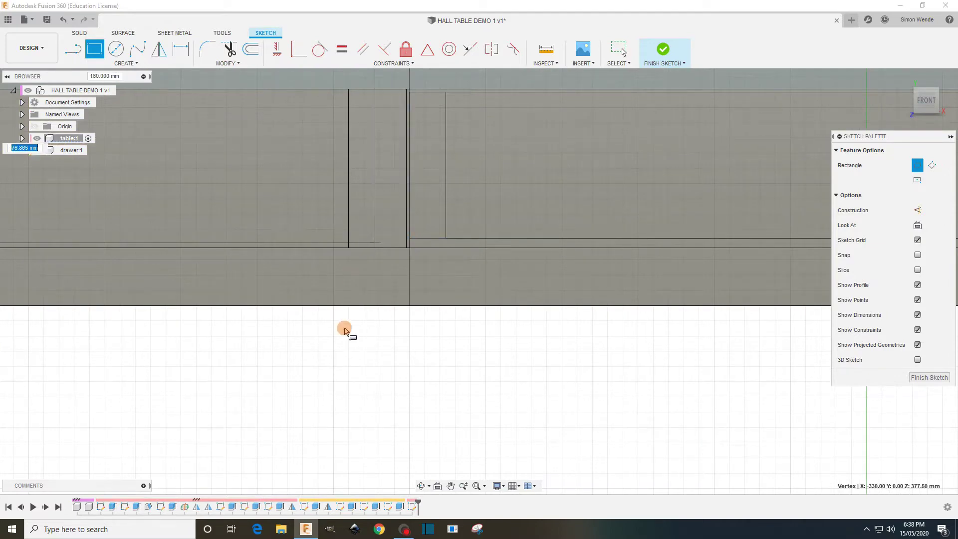
{"action": "scroll", "coordinate": [397, 357], "scroll_direction": "down", "scroll_amount": 3}
{"action": "scroll", "coordinate": [414, 359], "scroll_direction": "down", "scroll_amount": 2}
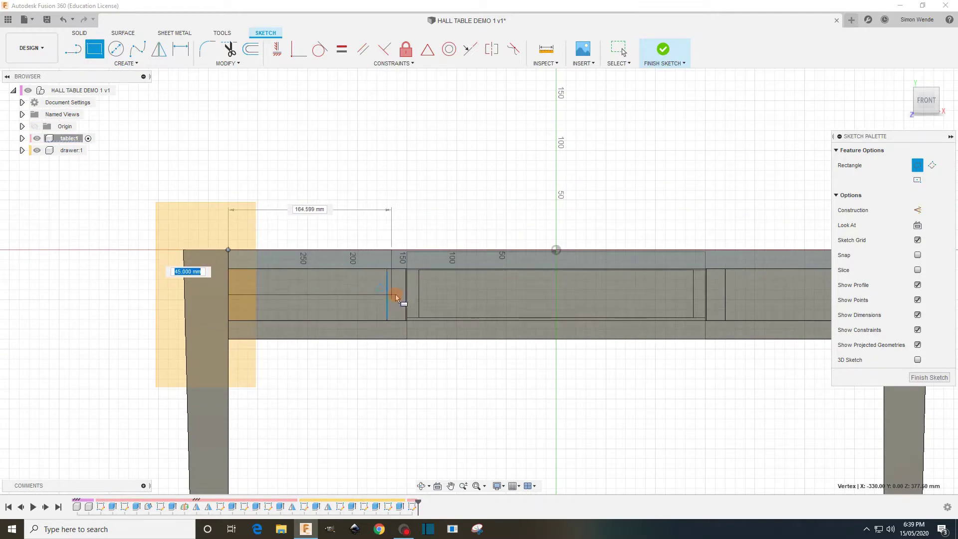
{"action": "scroll", "coordinate": [406, 297], "scroll_direction": "up", "scroll_amount": 5}
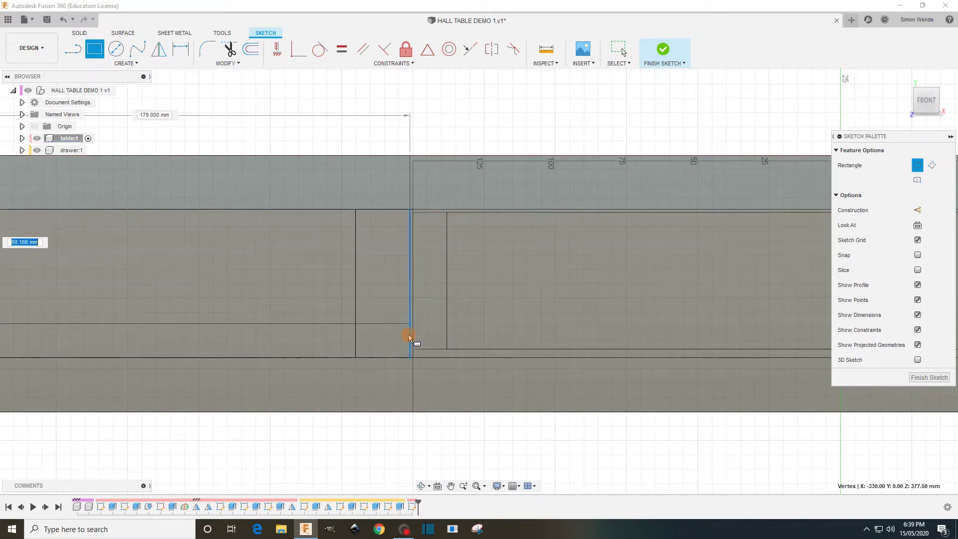
{"action": "left_click", "coordinate": [409, 414]}
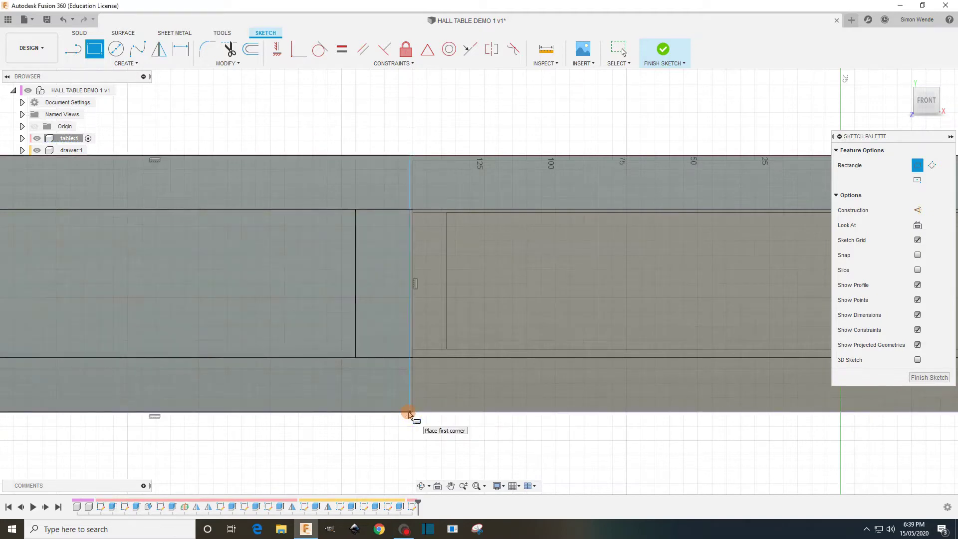
{"action": "scroll", "coordinate": [480, 438], "scroll_direction": "down", "scroll_amount": 3}
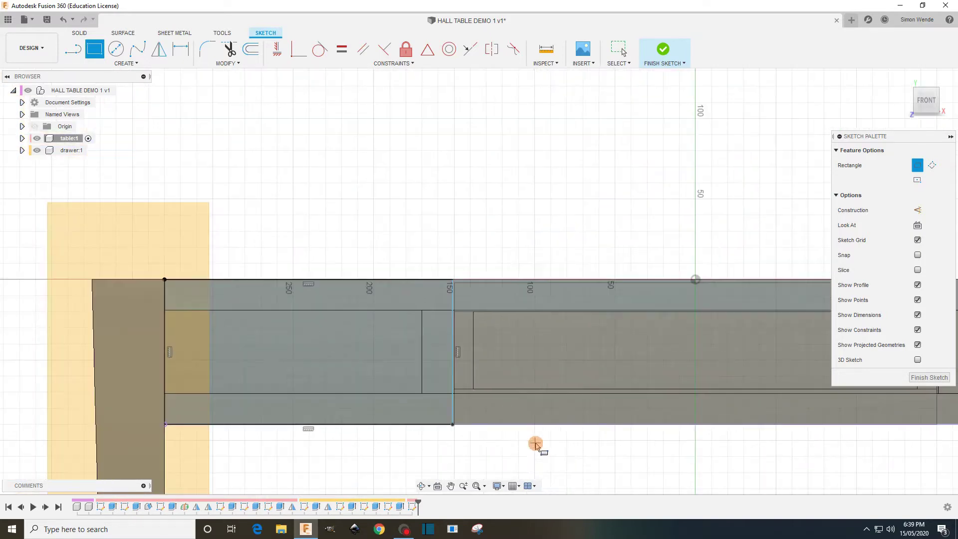
{"action": "scroll", "coordinate": [497, 433], "scroll_direction": "down", "scroll_amount": 1}
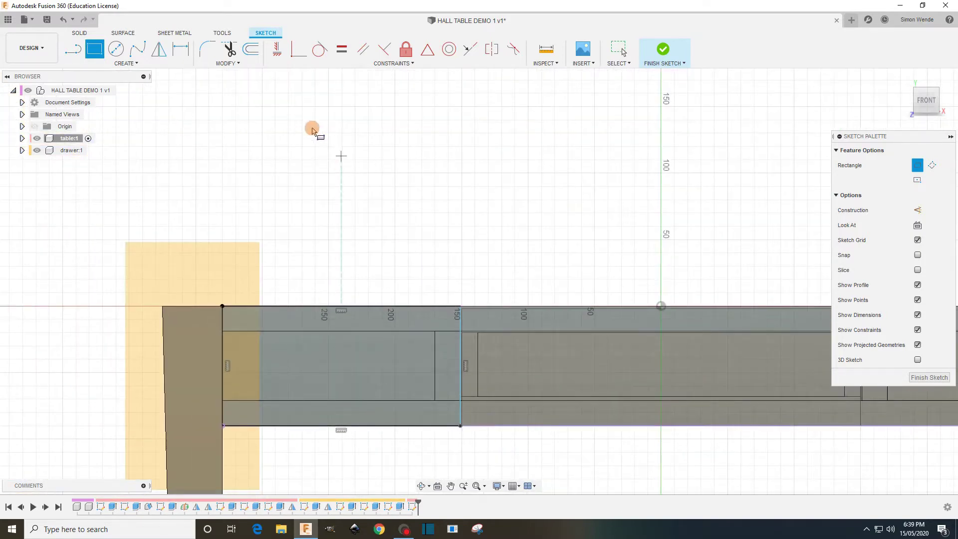
{"action": "left_click", "coordinate": [664, 49]}
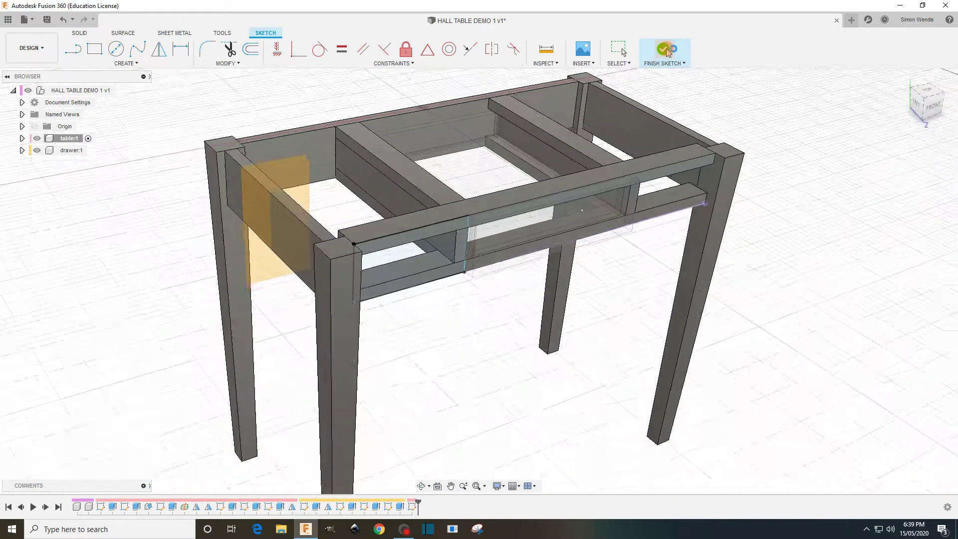
- Extrude both profiles of the rectangle 19 mm outward to form the left front panel
{"action": "left_click", "coordinate": [94, 48]}
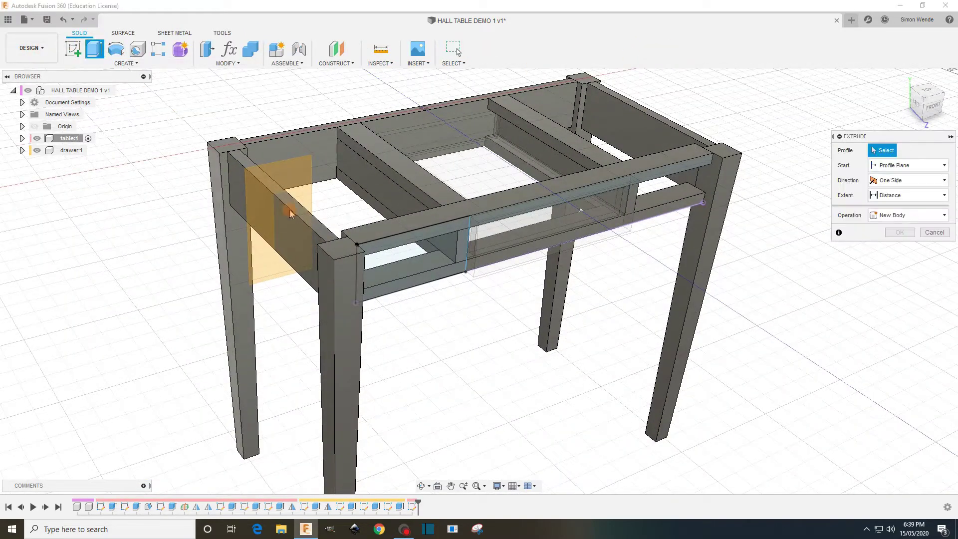
{"action": "left_click", "coordinate": [398, 265]}
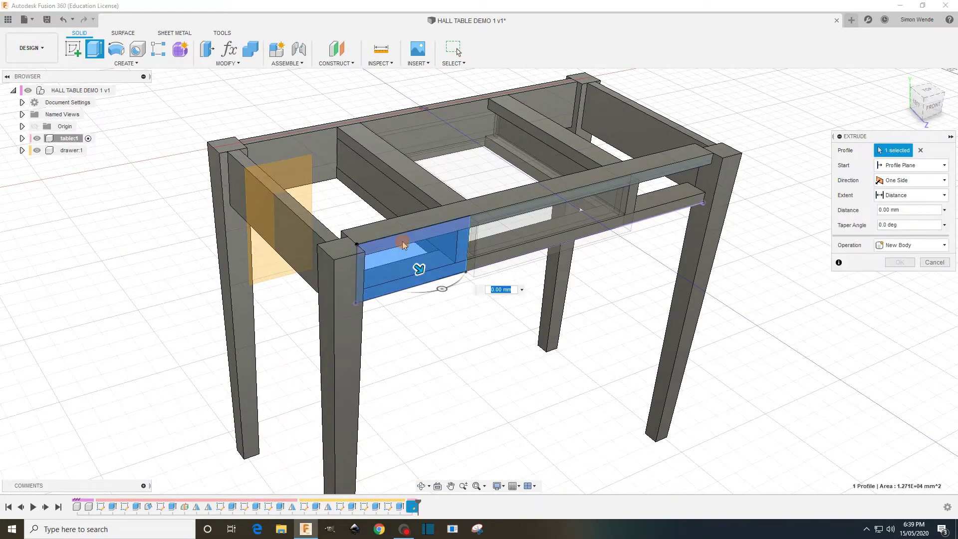
{"action": "left_click", "coordinate": [407, 244]}
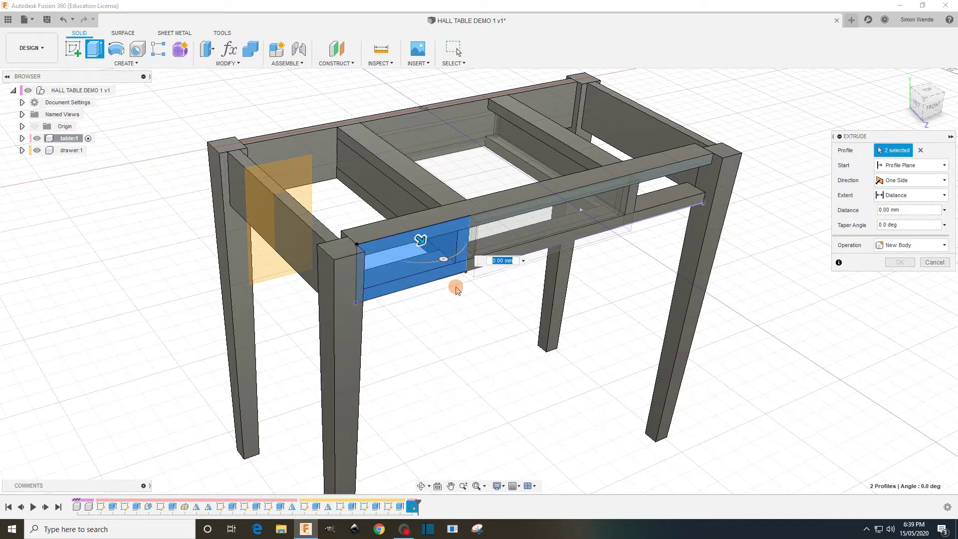
{"action": "type", "text": "19"}
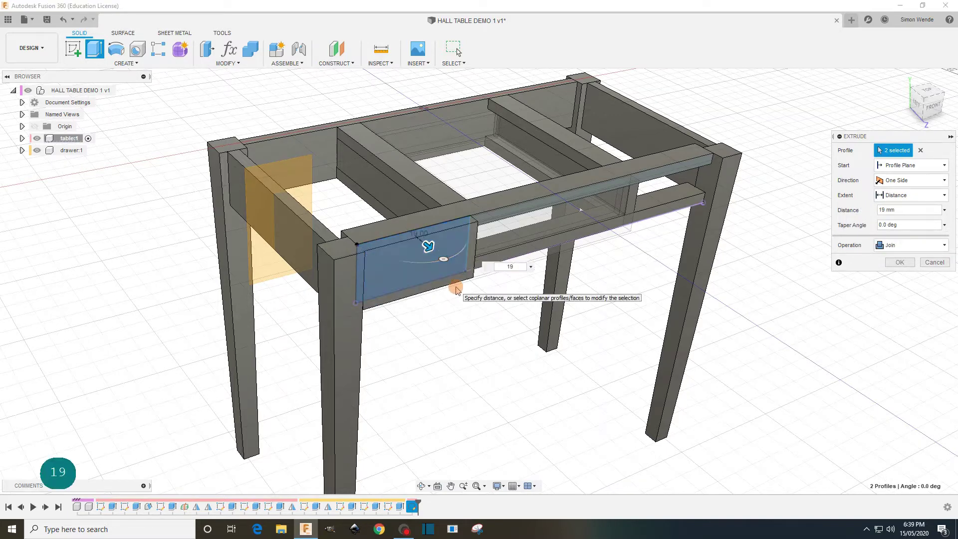
{"action": "key", "text": "Return"}
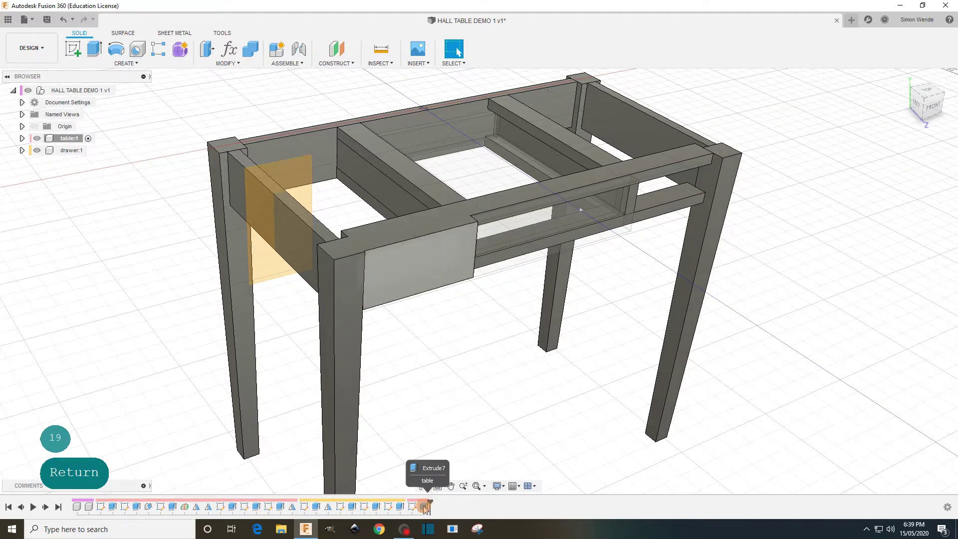
- Edit the left front panel's extrusion so that its operation is New Body
{"action": "right_click", "coordinate": [424, 506]}
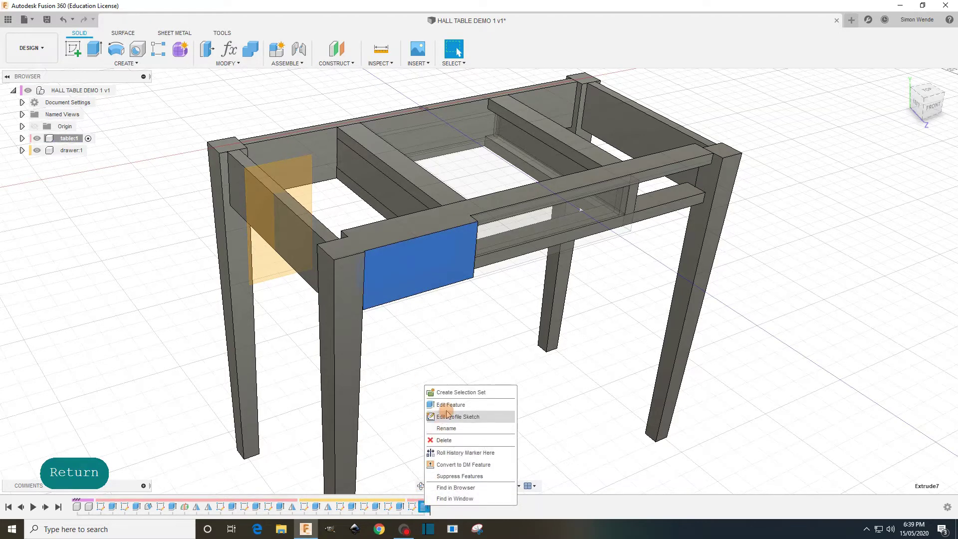
{"action": "left_click", "coordinate": [447, 405]}
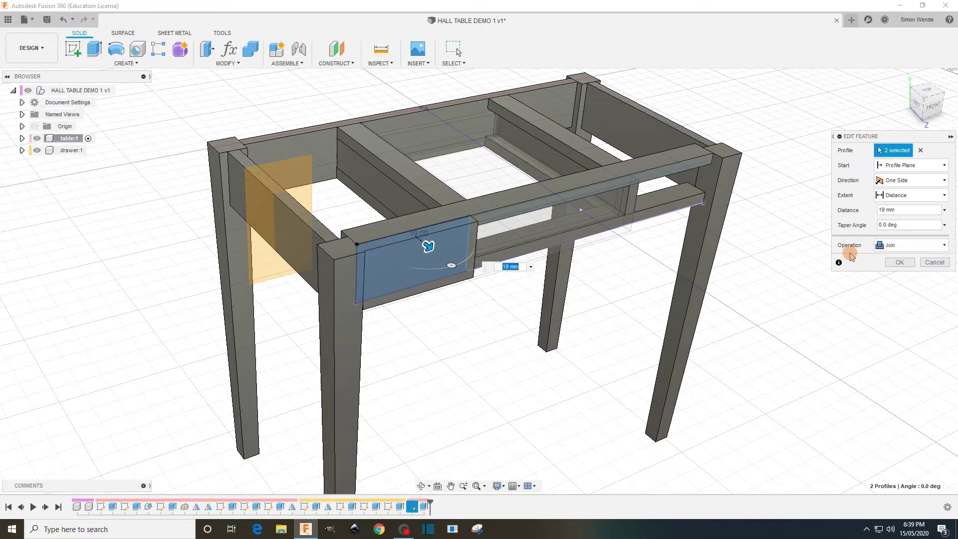
{"action": "left_click", "coordinate": [910, 245]}
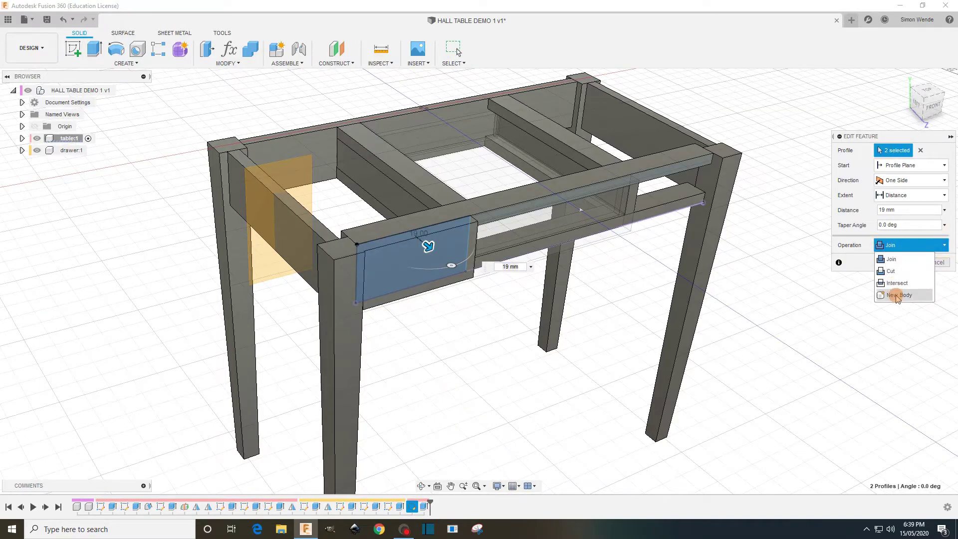
{"action": "left_click", "coordinate": [898, 294]}
{"action": "left_click", "coordinate": [900, 262]}
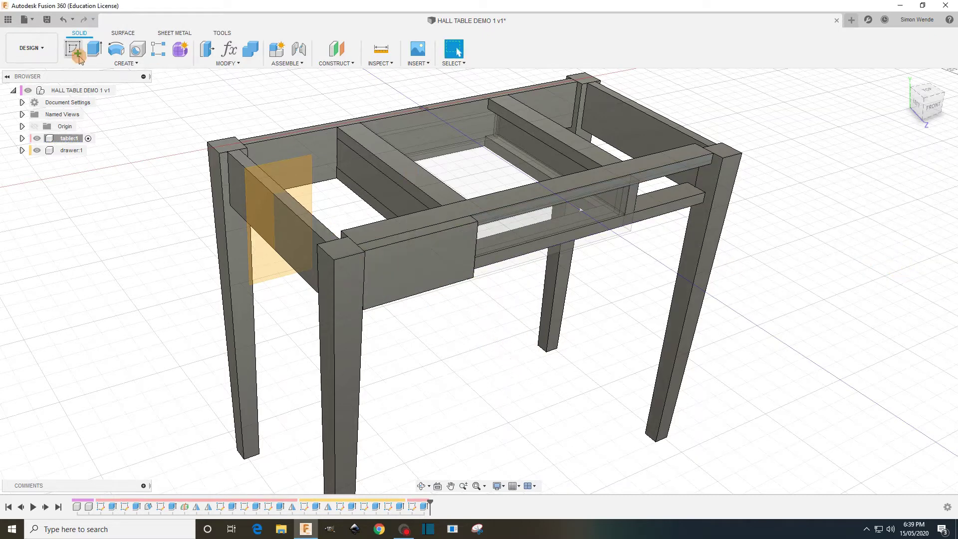
- Mirror the left front panel body about the table's vertical centre plane
{"action": "left_click", "coordinate": [112, 63]}
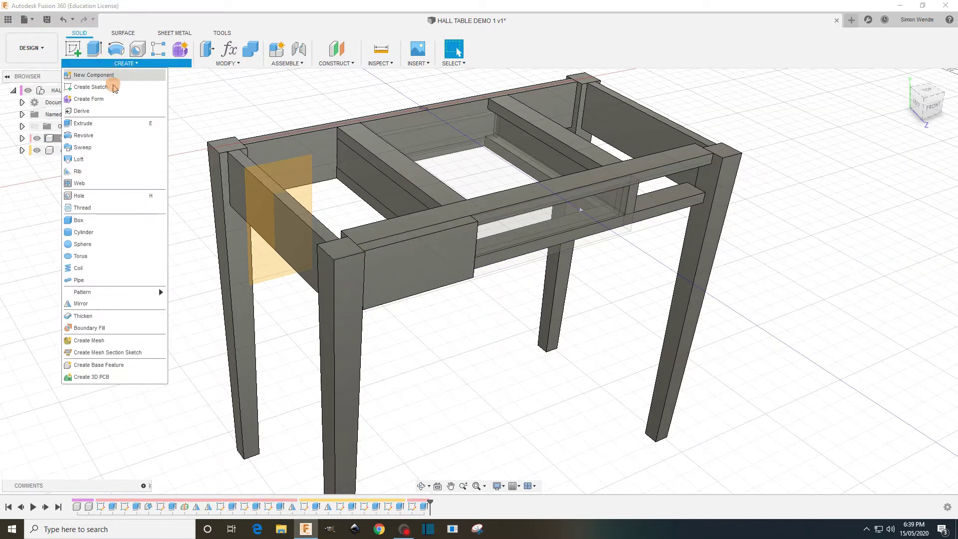
{"action": "left_click", "coordinate": [80, 303]}
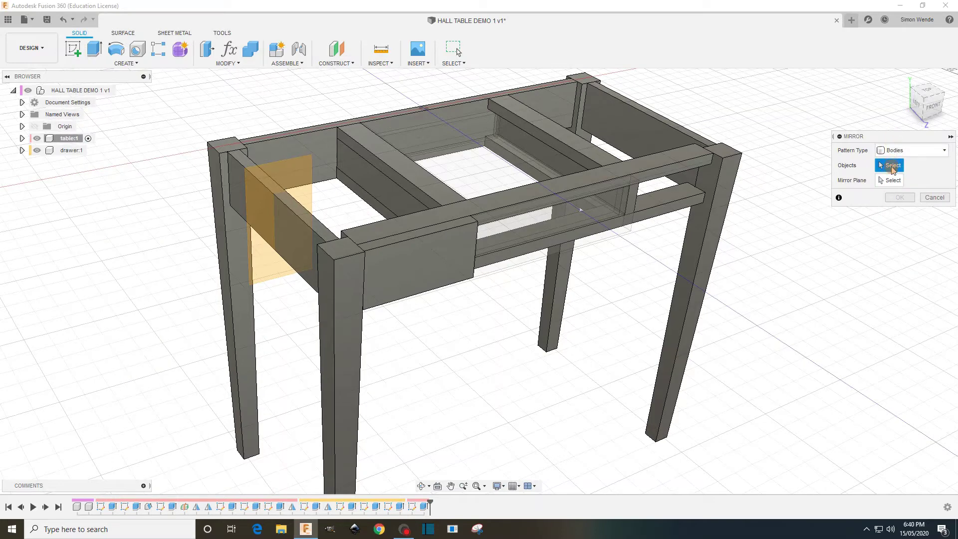
{"action": "left_click", "coordinate": [426, 250]}
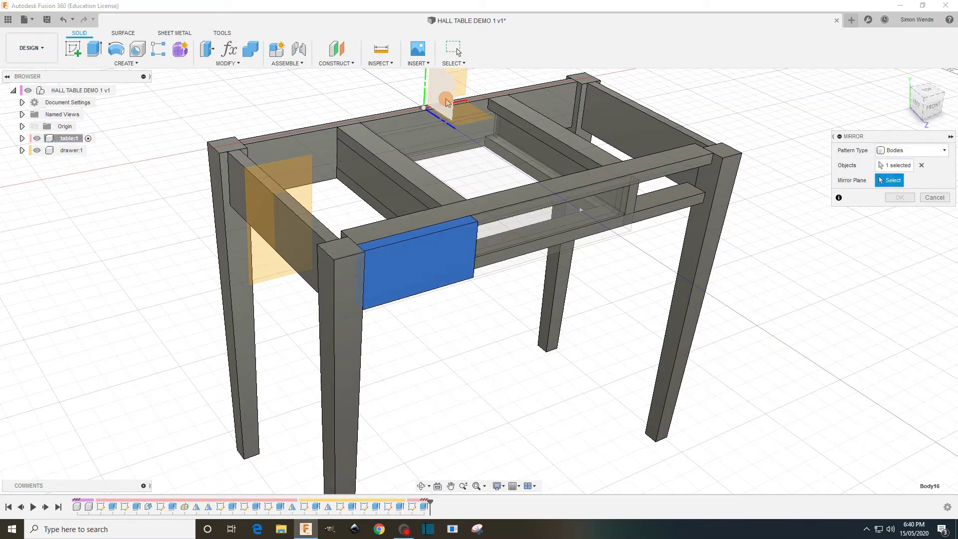
{"action": "left_click", "coordinate": [441, 97]}
{"action": "left_click", "coordinate": [899, 197]}
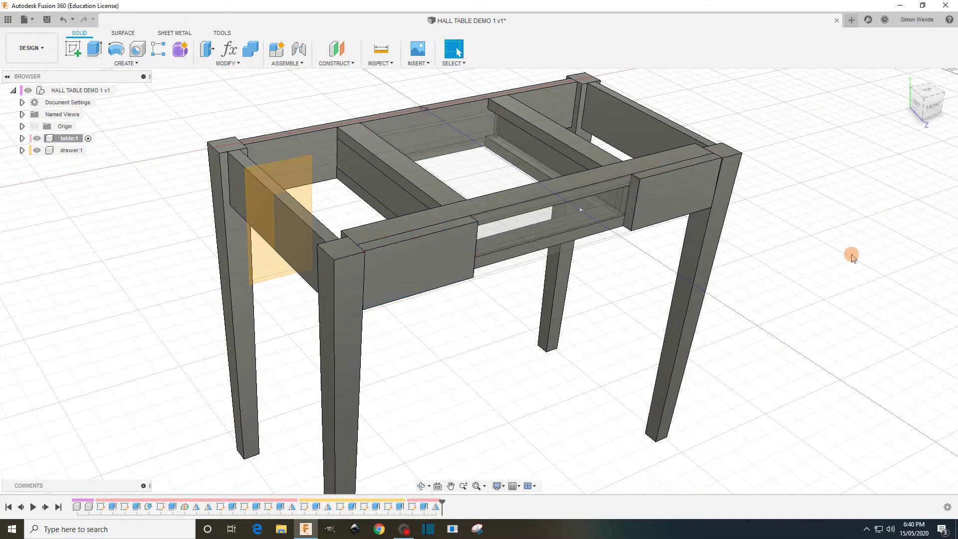
- Start a sketch on the top face of the left drawer divider
{"action": "scroll", "coordinate": [698, 318], "scroll_direction": "down", "scroll_amount": 2}
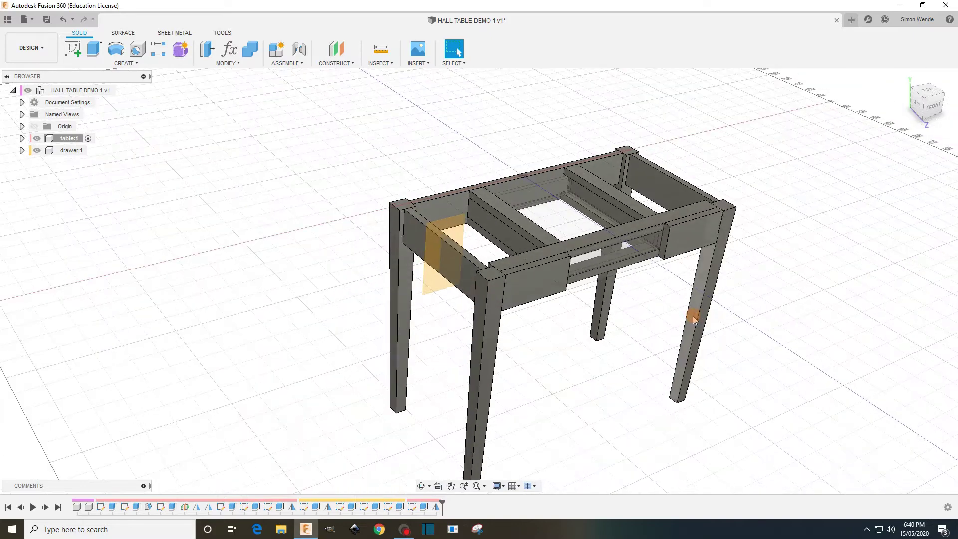
{"action": "scroll", "coordinate": [782, 311], "scroll_direction": "up", "scroll_amount": 1}
{"action": "middle_click_drag", "start_coordinate": [826, 218], "coordinate": [800, 222], "text": "shift"}
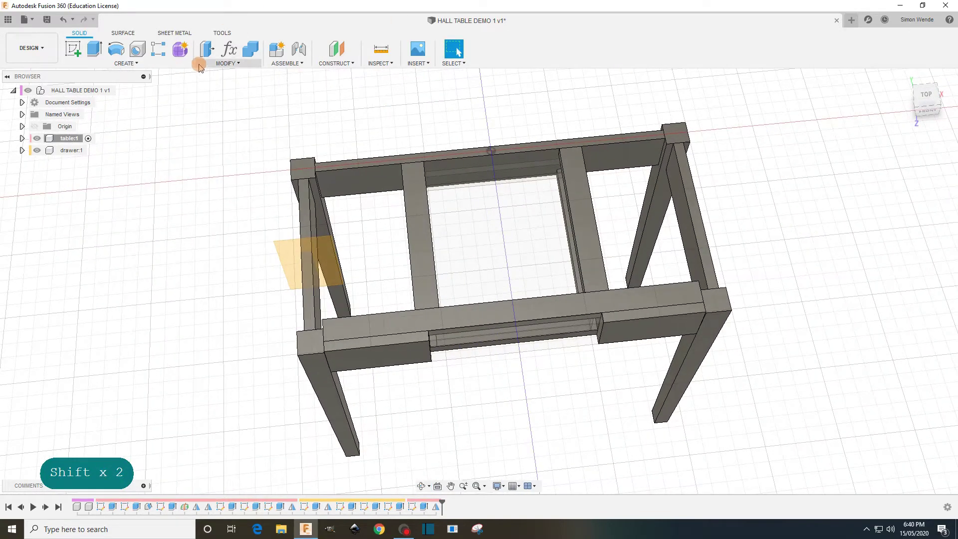
{"action": "left_click", "coordinate": [71, 49]}
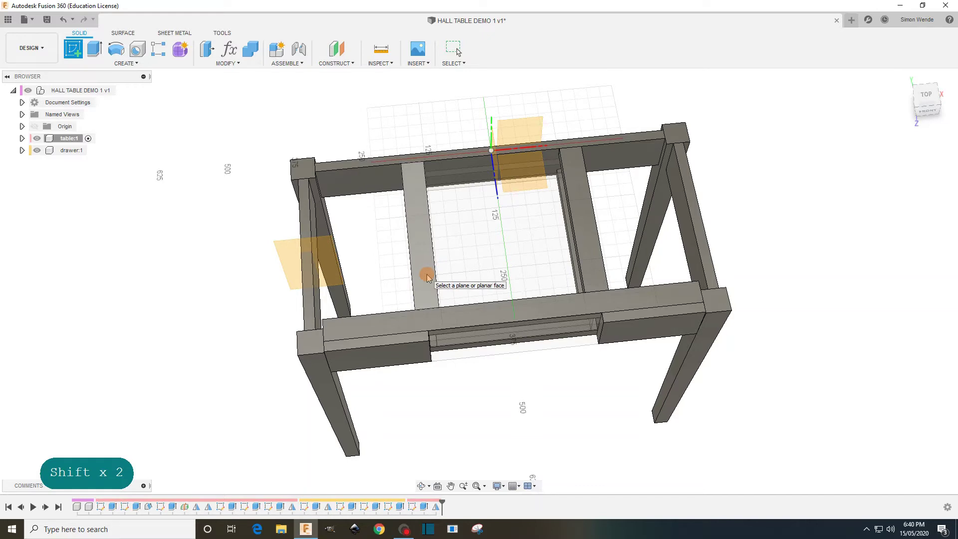
{"action": "left_click", "coordinate": [419, 264]}
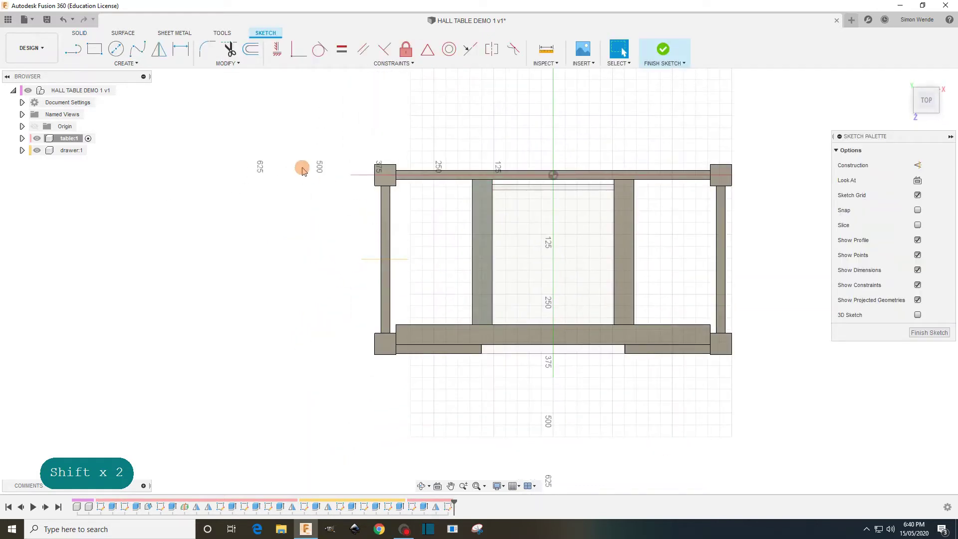
- Draw a vertical construction centre line from the midpoint of the back rail to the inner edge of the front rail
{"action": "left_click", "coordinate": [73, 53]}
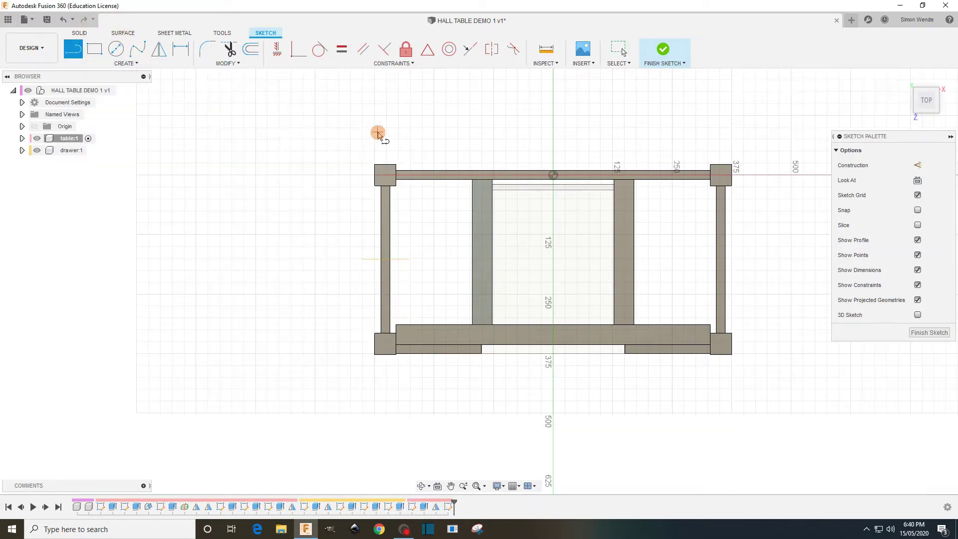
{"action": "left_click", "coordinate": [918, 166]}
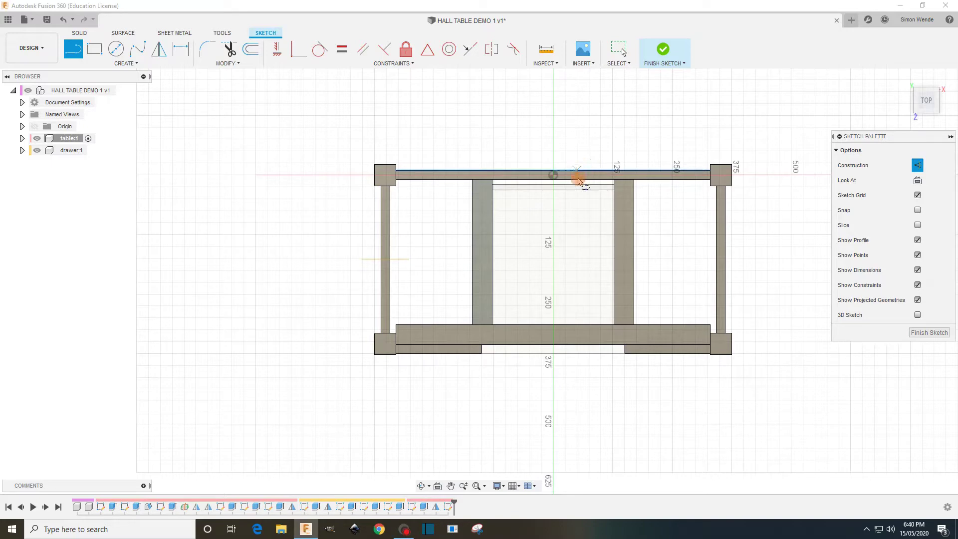
{"action": "left_click", "coordinate": [551, 172]}
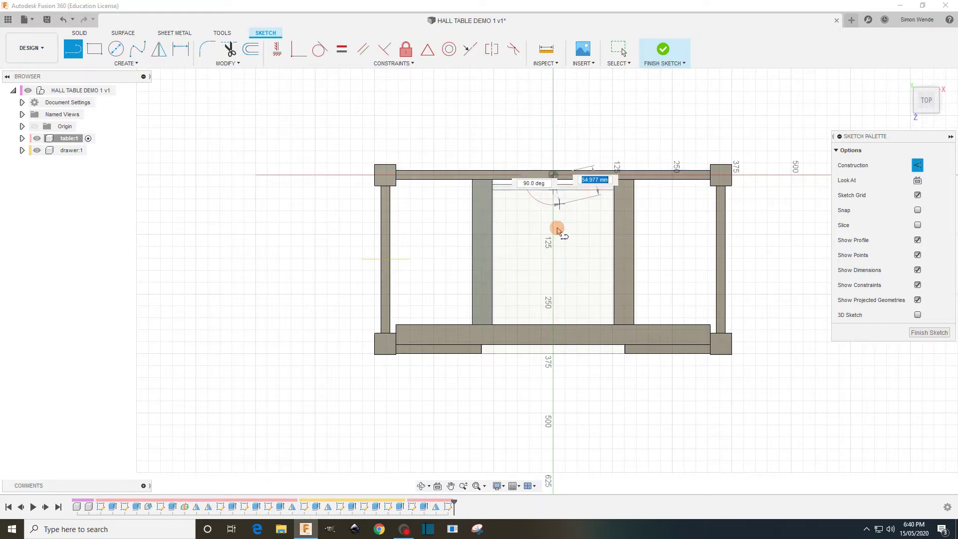
{"action": "double_click", "coordinate": [552, 325]}
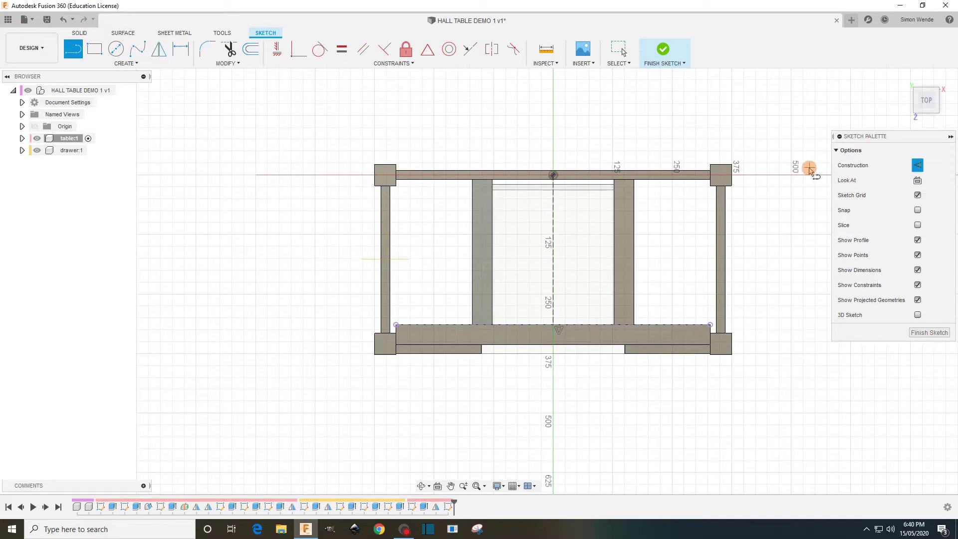
{"action": "left_click", "coordinate": [917, 164]}
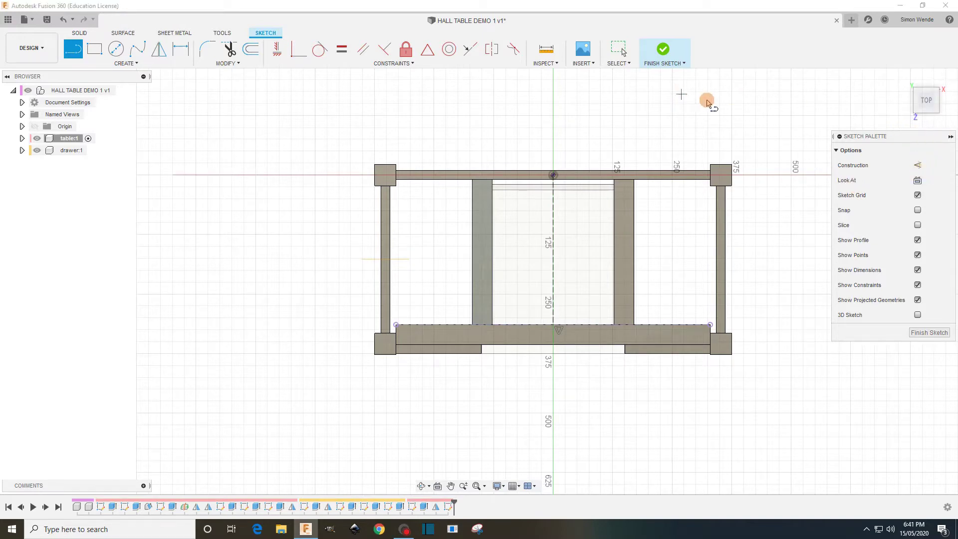
- Sketch a center rectangle about 881 mm wide around the whole table frame, with its centre on the construction line
{"action": "left_click", "coordinate": [95, 49]}
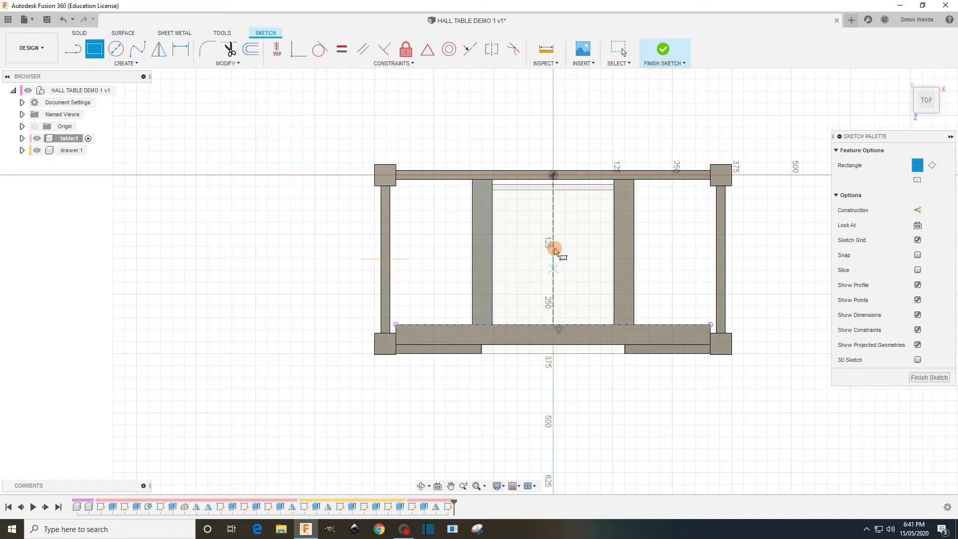
{"action": "left_click", "coordinate": [554, 226]}
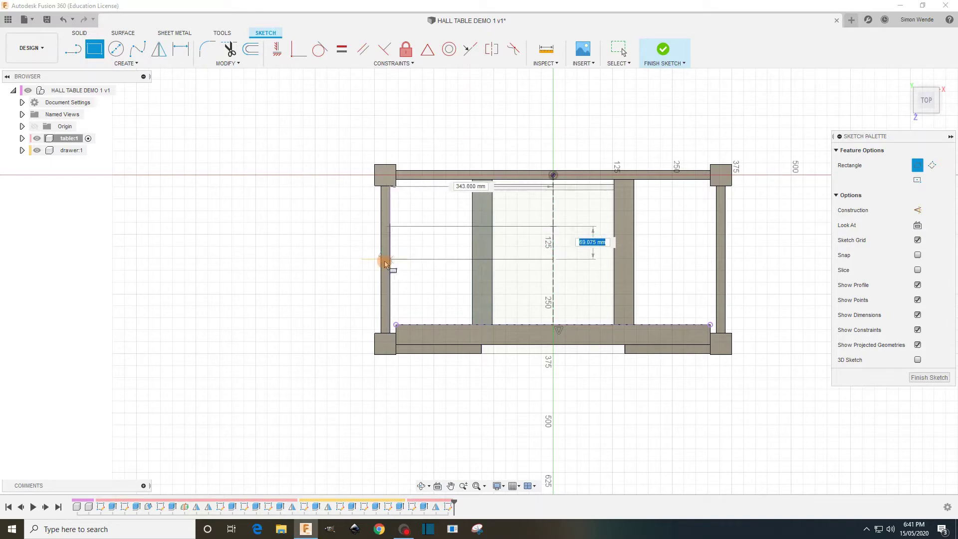
{"action": "left_click", "coordinate": [917, 180]}
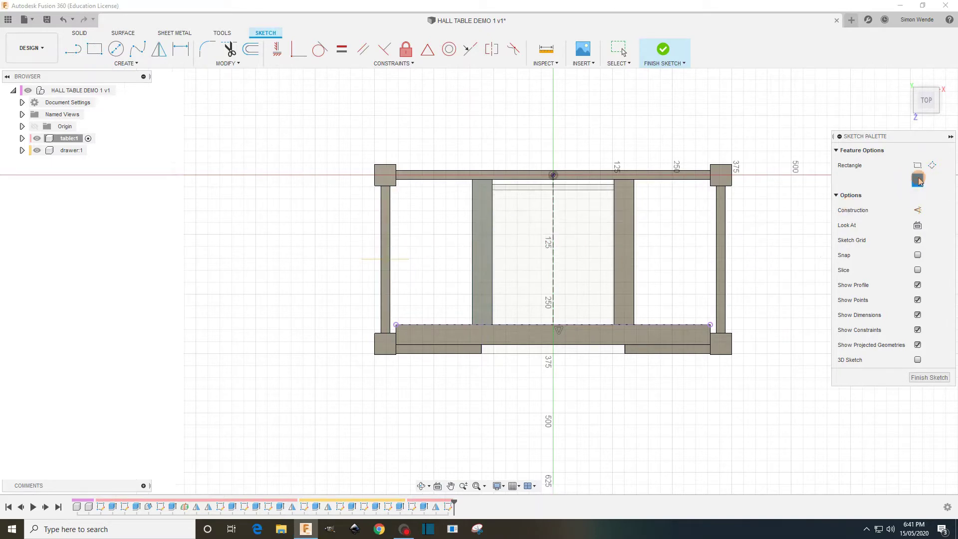
{"action": "left_click", "coordinate": [553, 232]}
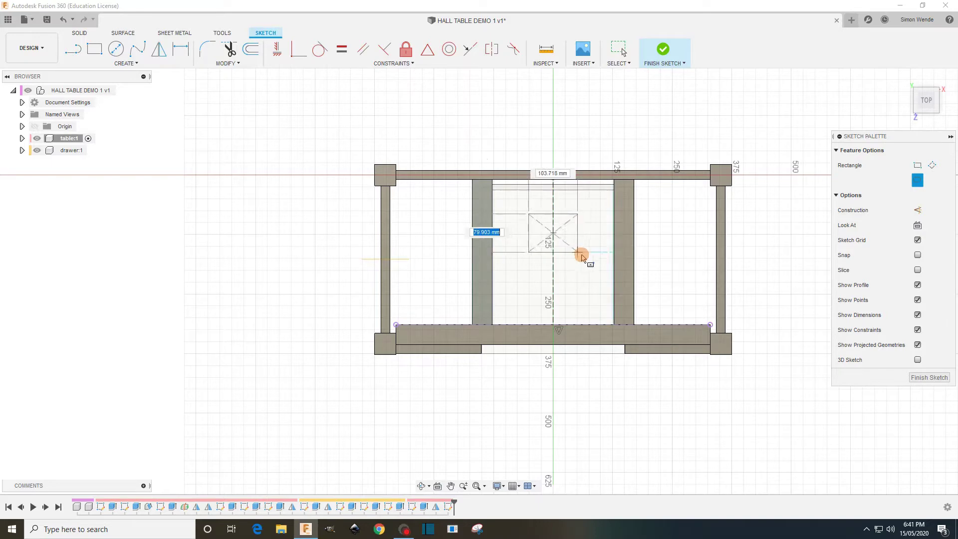
{"action": "left_click", "coordinate": [763, 371]}
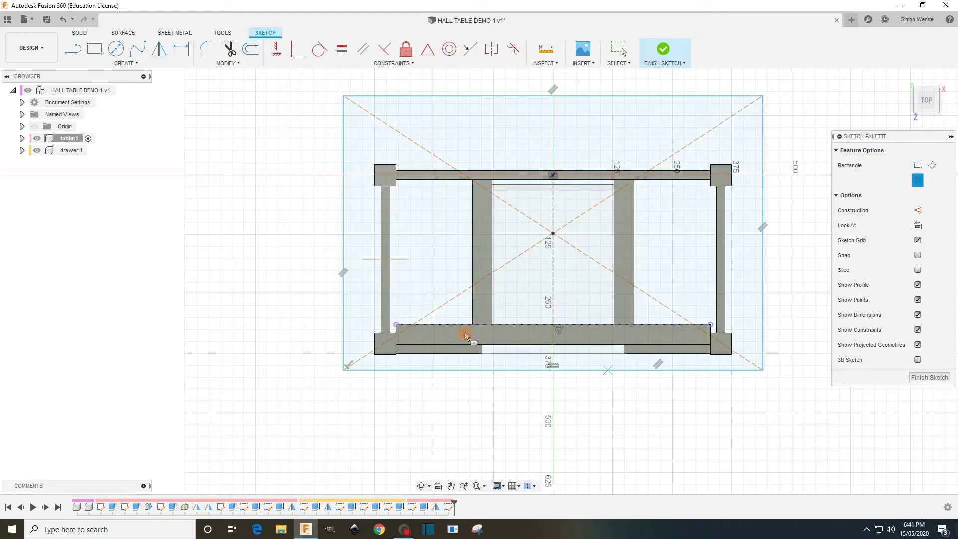
- Dimension the rectangle's back edge 15 mm from the back face of the back left leg
{"action": "left_click", "coordinate": [182, 49]}
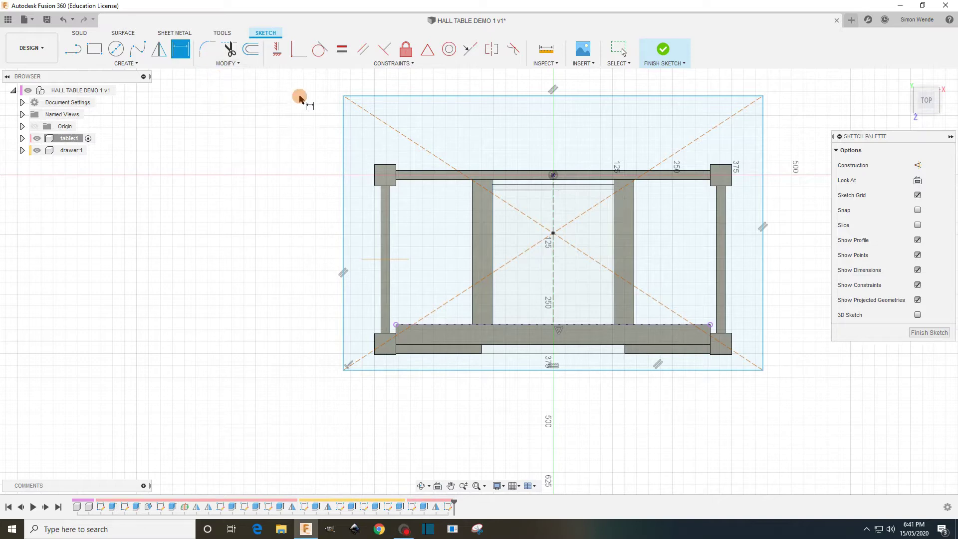
{"action": "left_click", "coordinate": [393, 96]}
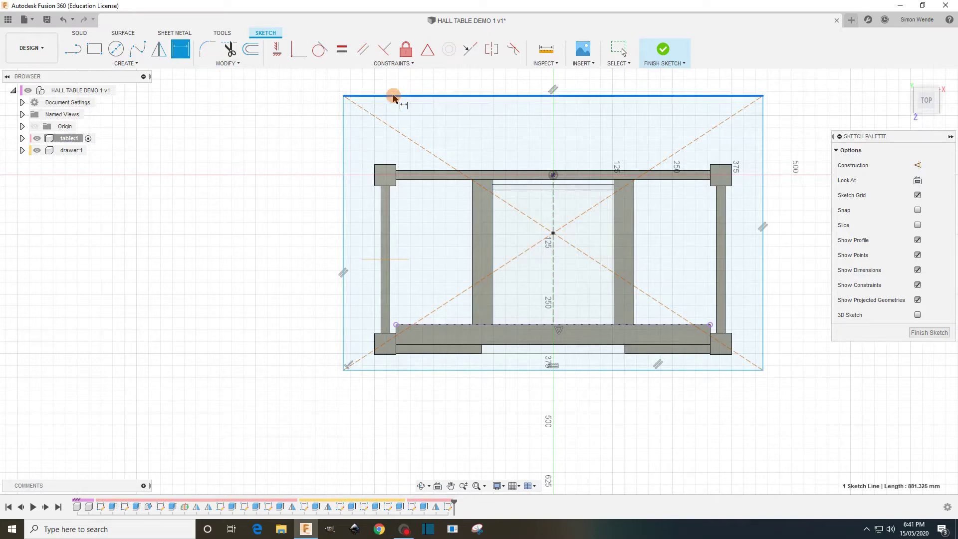
{"action": "left_click", "coordinate": [384, 165]}
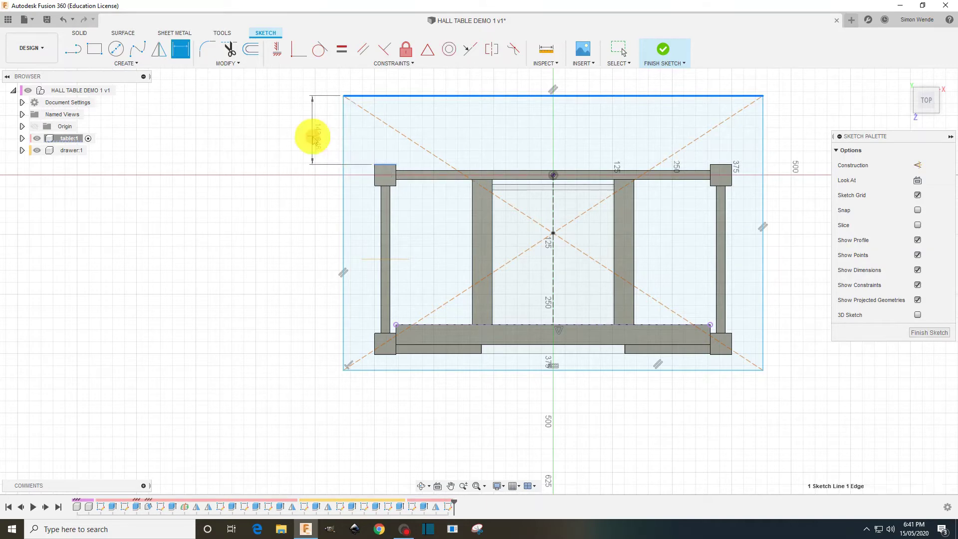
{"action": "left_click", "coordinate": [310, 134]}
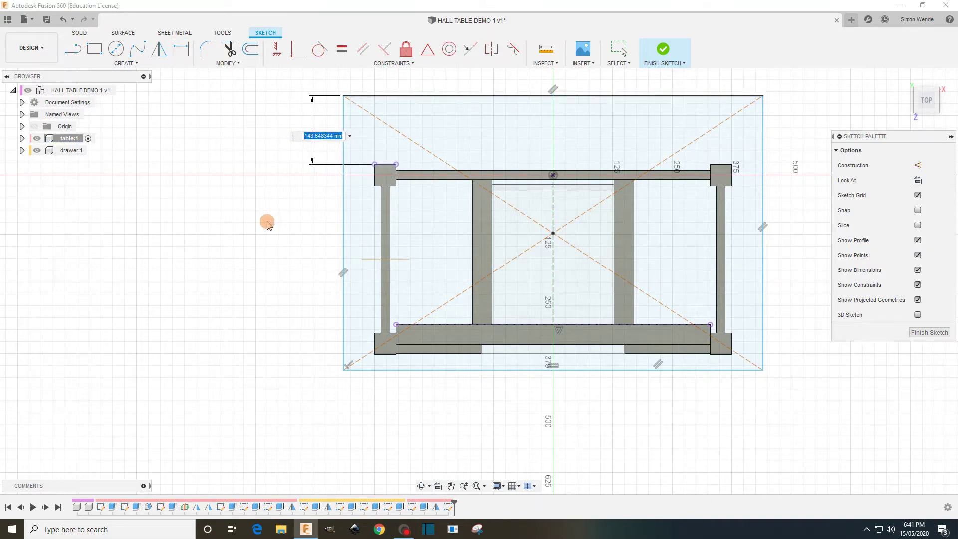
{"action": "type", "text": "15"}
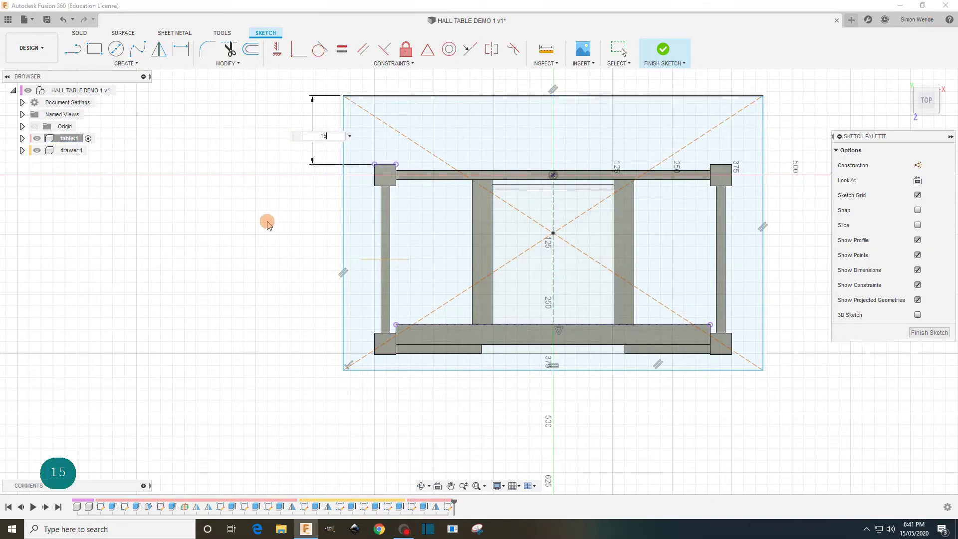
{"action": "key", "text": "Return"}
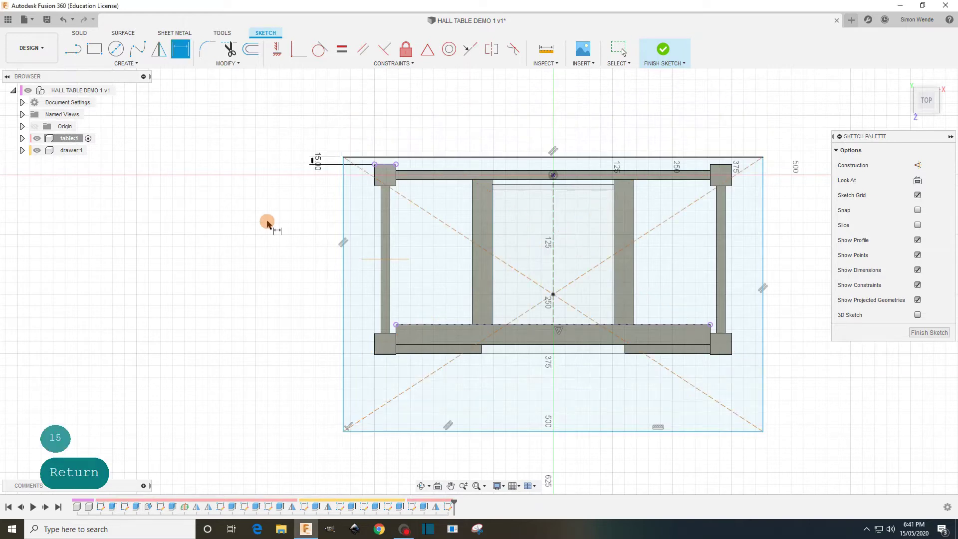
- Dimension the rectangle's front edge 20 mm from the front face of the front left leg
{"action": "left_click", "coordinate": [438, 432]}
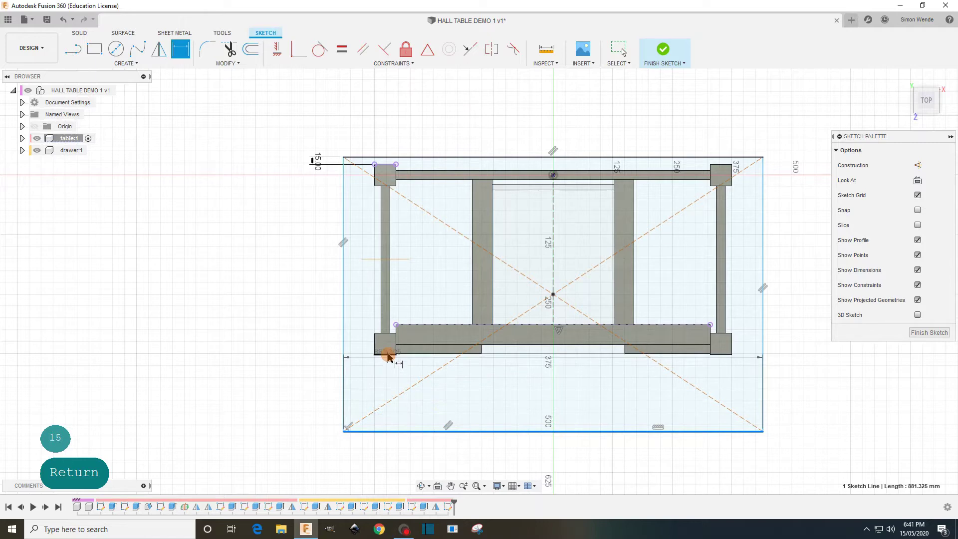
{"action": "left_click", "coordinate": [388, 355]}
{"action": "left_click", "coordinate": [316, 385]}
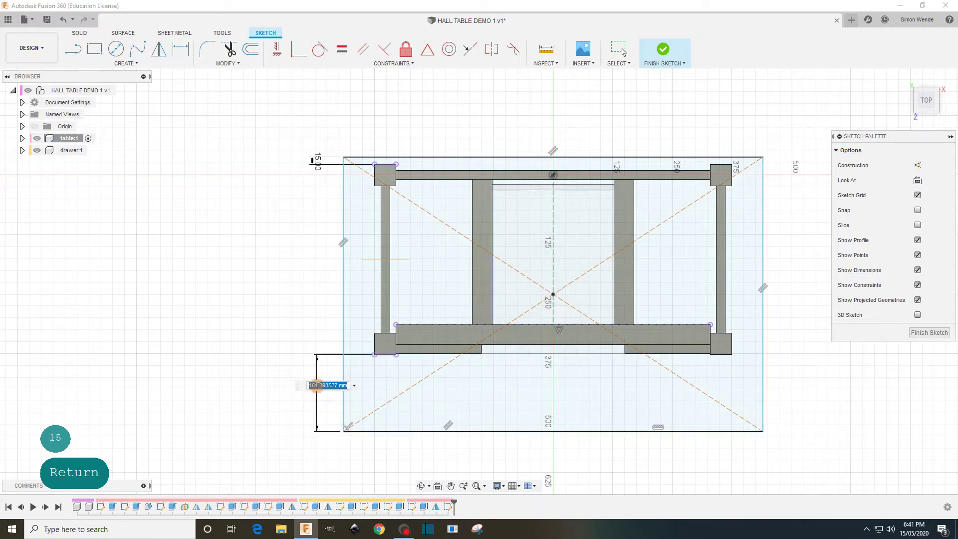
{"action": "type", "text": "20"}
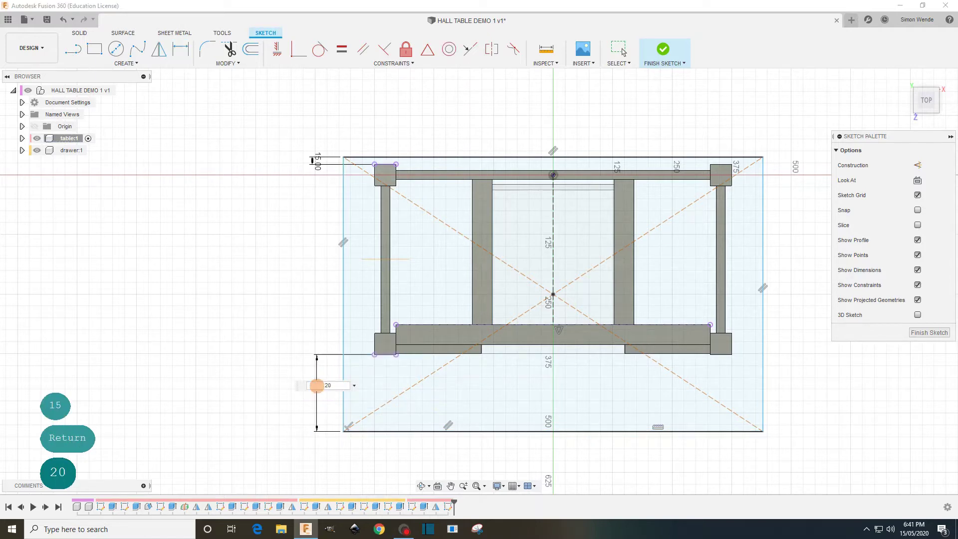
{"action": "key", "text": "Return"}
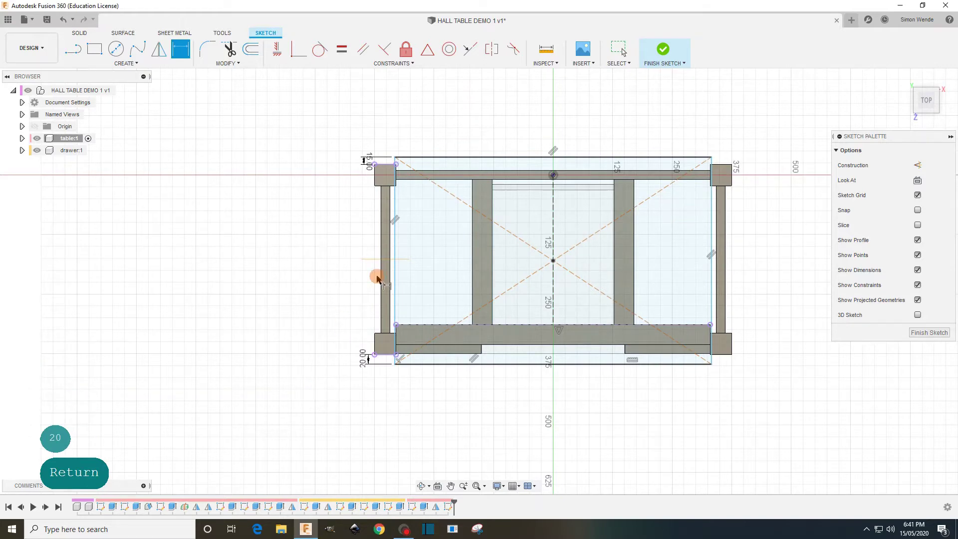
{"action": "key", "text": "Escape"}
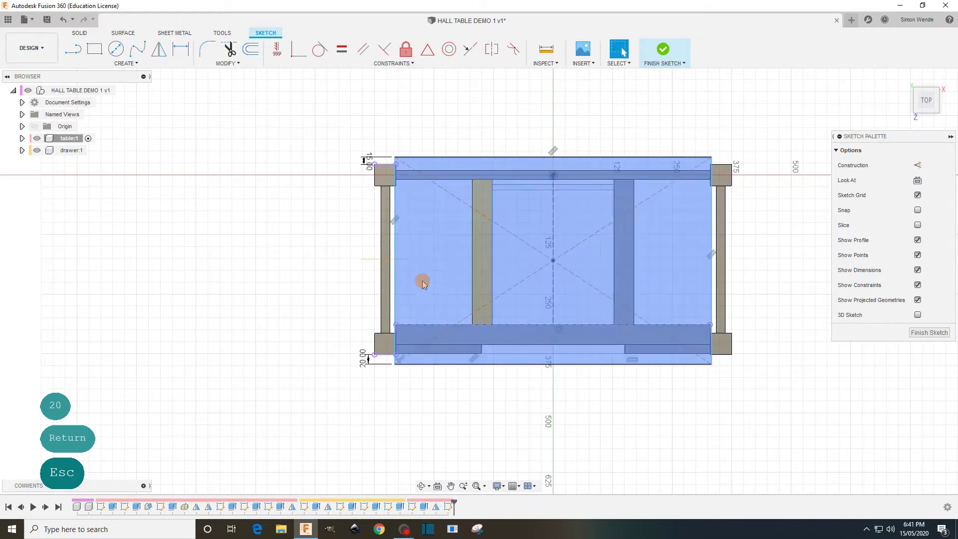
- Move the rectangle's left side outward to about 108 mm beyond the left legs
{"action": "left_click", "coordinate": [396, 277]}
{"action": "mouse_move", "coordinate": [396, 270]}
{"action": "left_mouse_down"}
{"action": "mouse_move", "coordinate": [293, 272]}
{"action": "mouse_move", "coordinate": [323, 268]}
{"action": "left_mouse_up"}
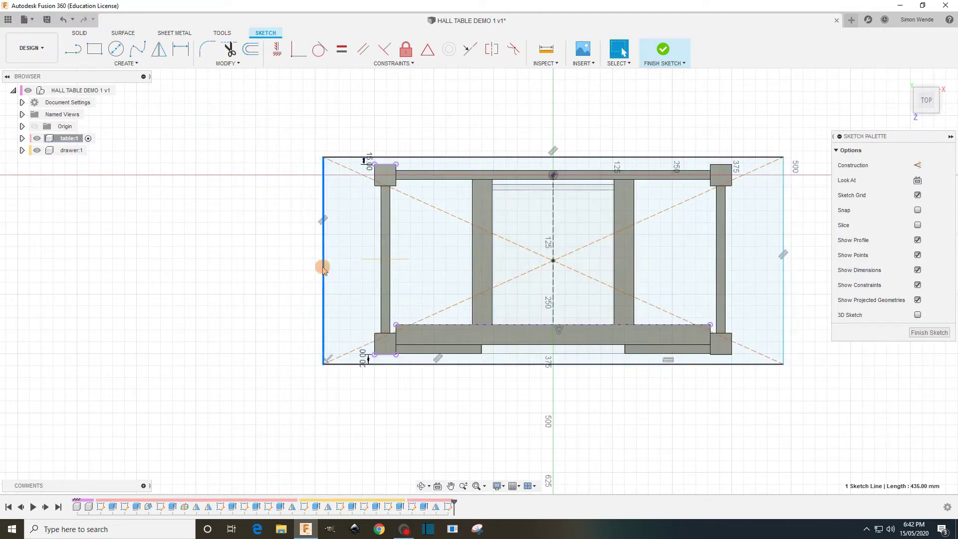
{"action": "left_click", "coordinate": [181, 48]}
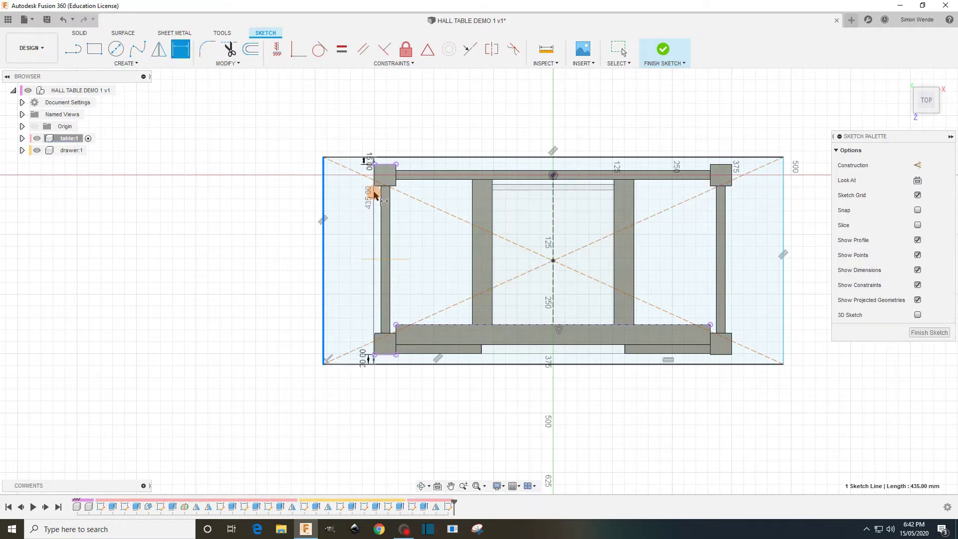
{"action": "key", "text": "Escape"}
{"action": "key", "text": "Escape"}
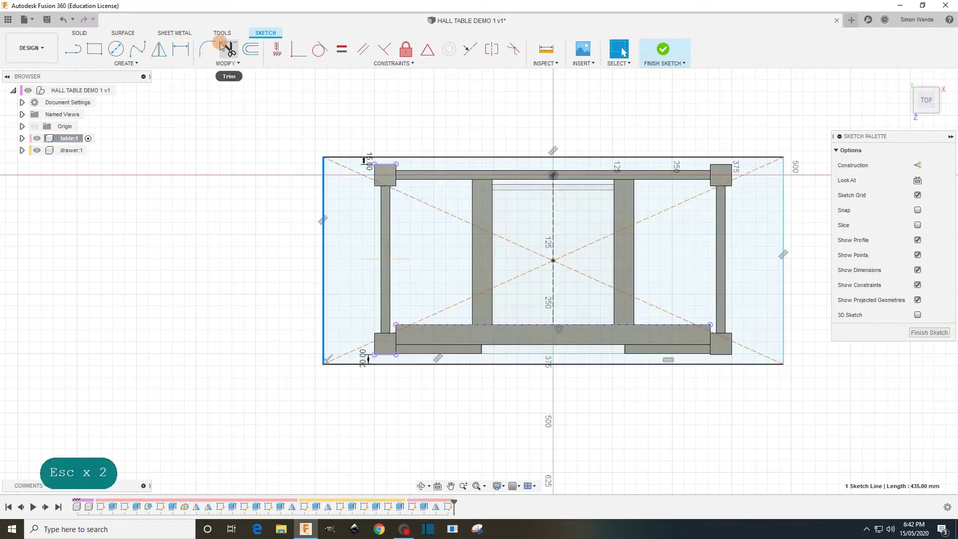
- Dimension the rectangle's left side 110 mm from the outer face of the back left leg
{"action": "left_click", "coordinate": [180, 49]}
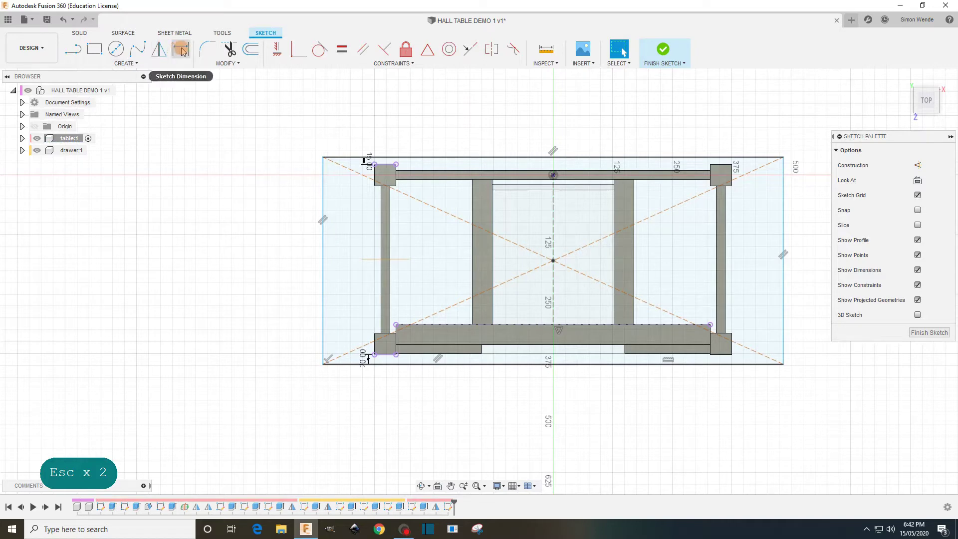
{"action": "left_click", "coordinate": [375, 180]}
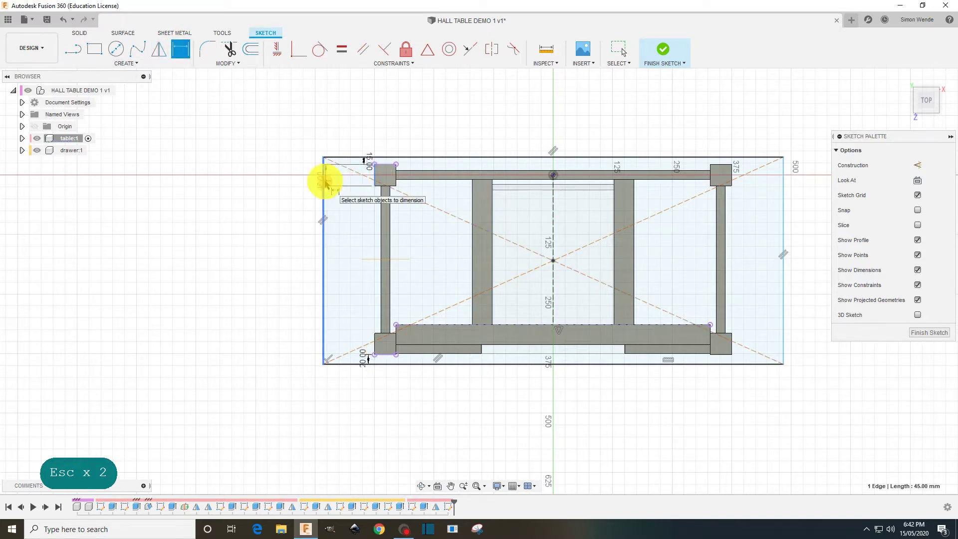
{"action": "left_click", "coordinate": [324, 183]}
{"action": "left_click", "coordinate": [348, 125]}
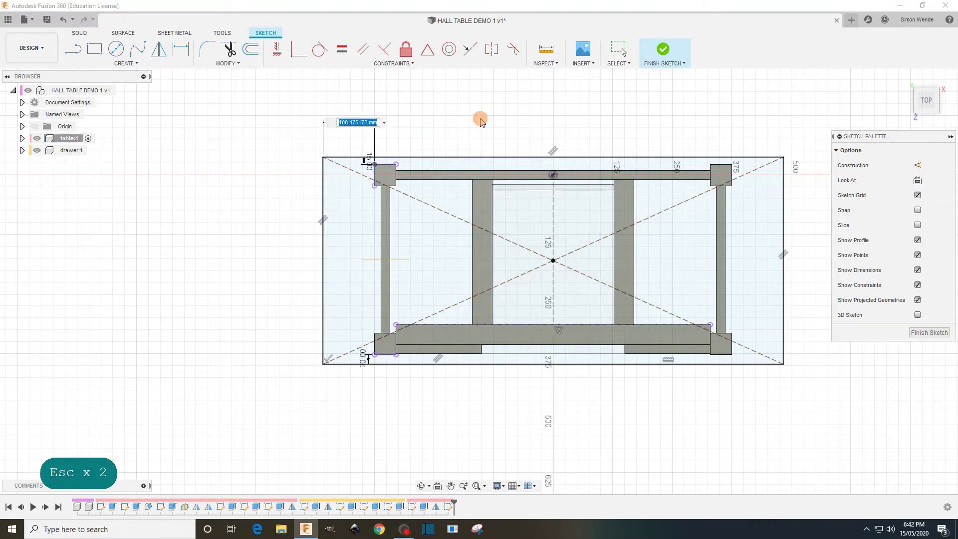
{"action": "type", "text": "110"}
{"action": "key", "text": "Return"}
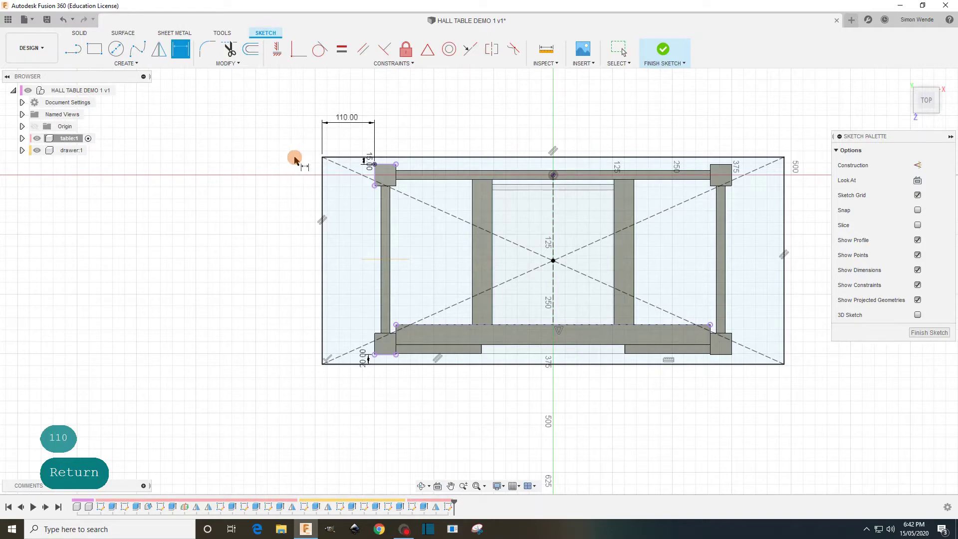
{"action": "key", "text": "Escape"}
- Set the offset between the rectangle's back edge and the back left leg to 10 mm
{"action": "scroll", "coordinate": [349, 172], "scroll_direction": "up", "scroll_amount": 5}
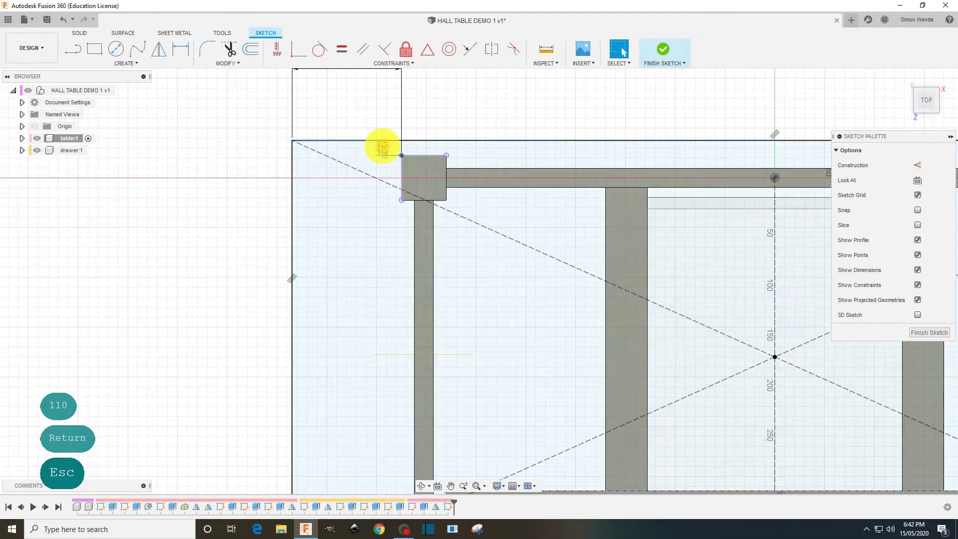
{"action": "double_click", "coordinate": [382, 148]}
{"action": "type", "text": "10"}
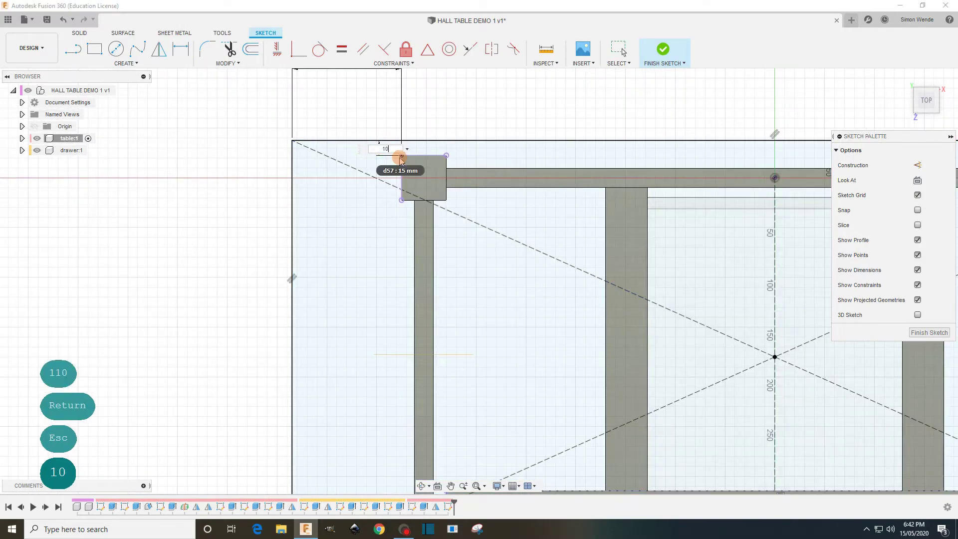
{"action": "key", "text": "Return"}
{"action": "scroll", "coordinate": [216, 242], "scroll_direction": "down", "scroll_amount": 5}
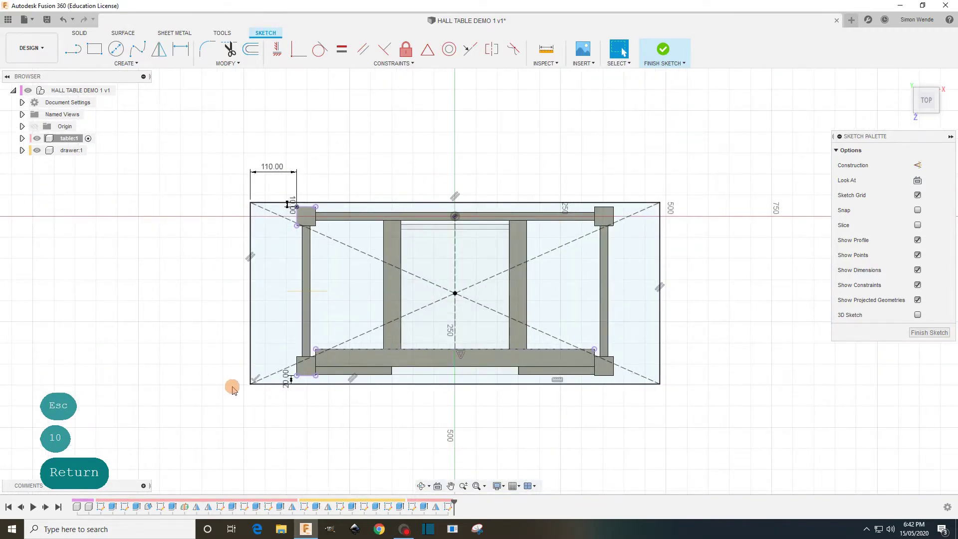
- Finish the sketch and extrude both profiles covering the tabletop rectangle 19 mm as a new body
{"action": "left_click", "coordinate": [668, 53]}
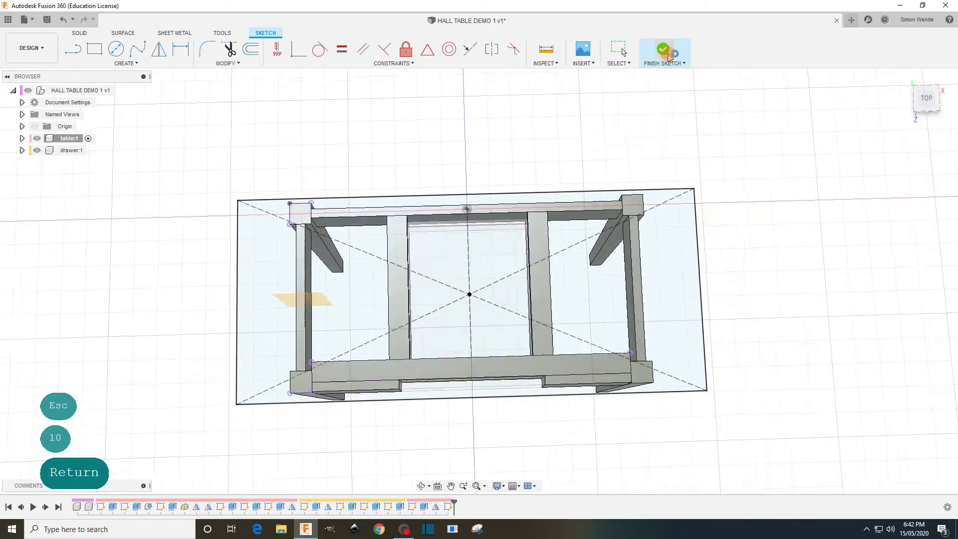
{"action": "left_click", "coordinate": [94, 48]}
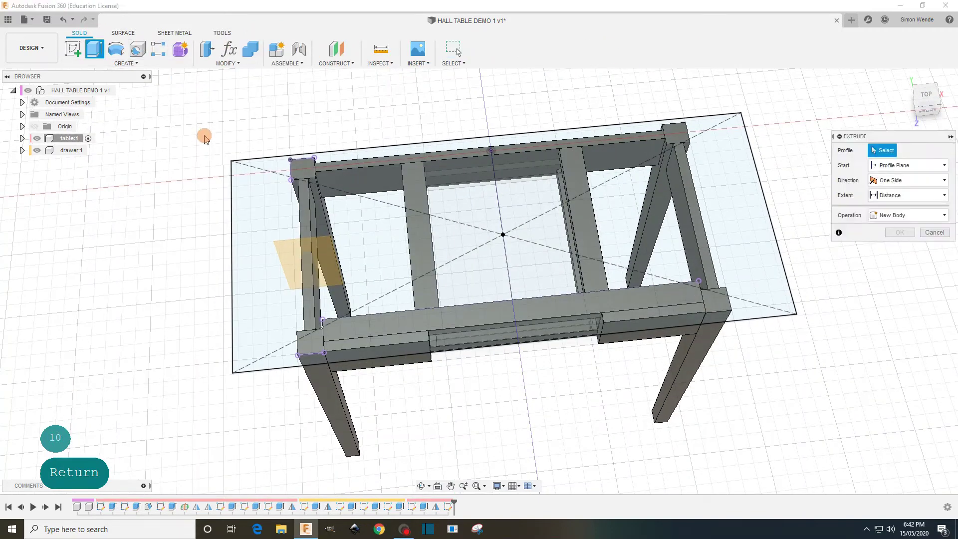
{"action": "left_click", "coordinate": [274, 239]}
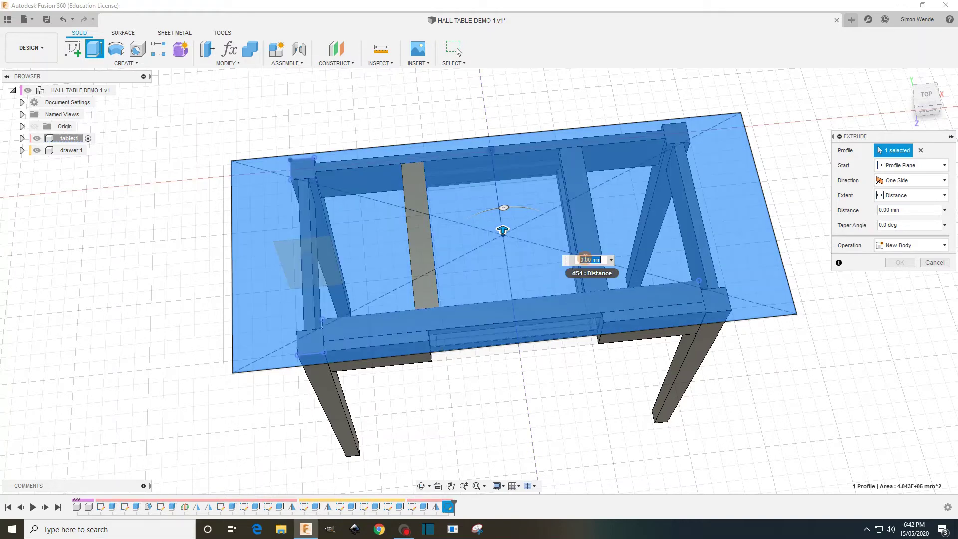
{"action": "type", "text": "19"}
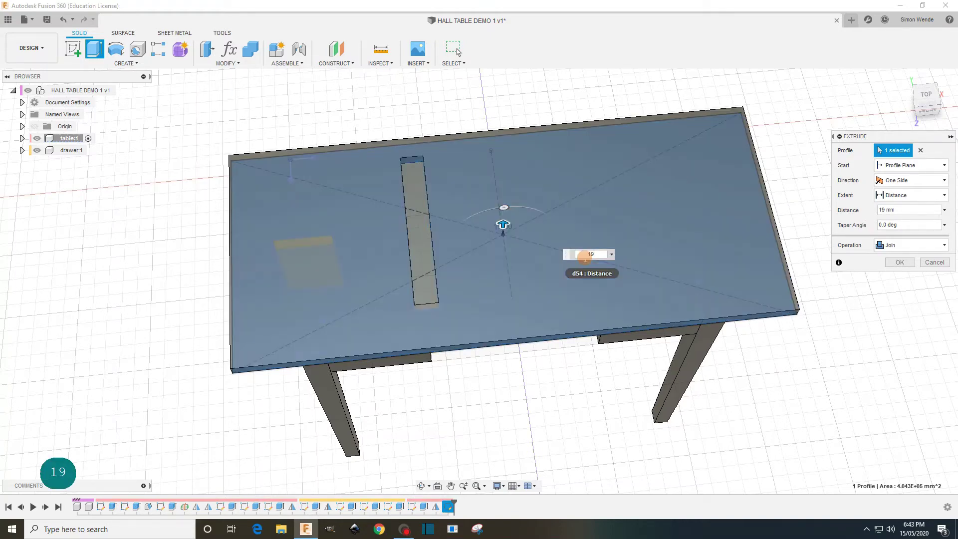
{"action": "key", "text": "ctrl+z"}
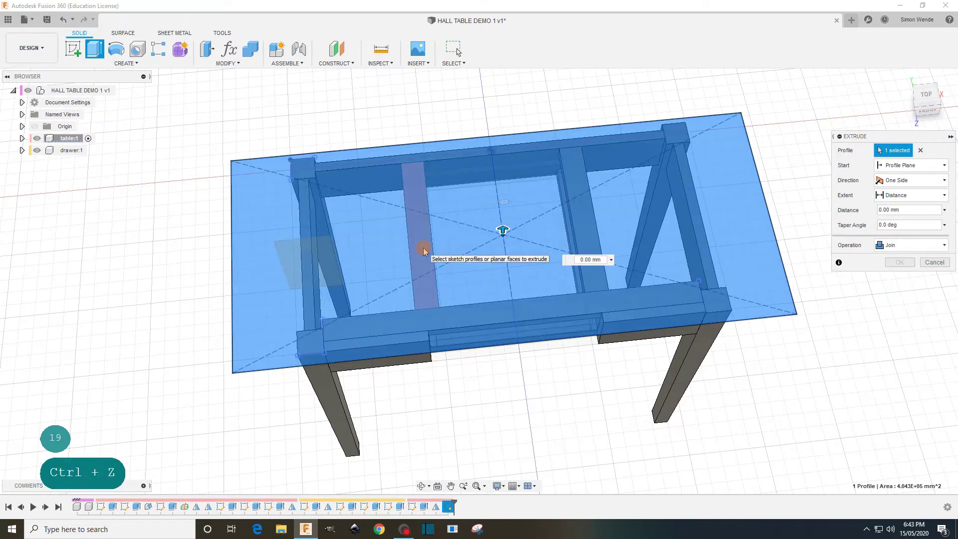
{"action": "left_click", "coordinate": [424, 249]}
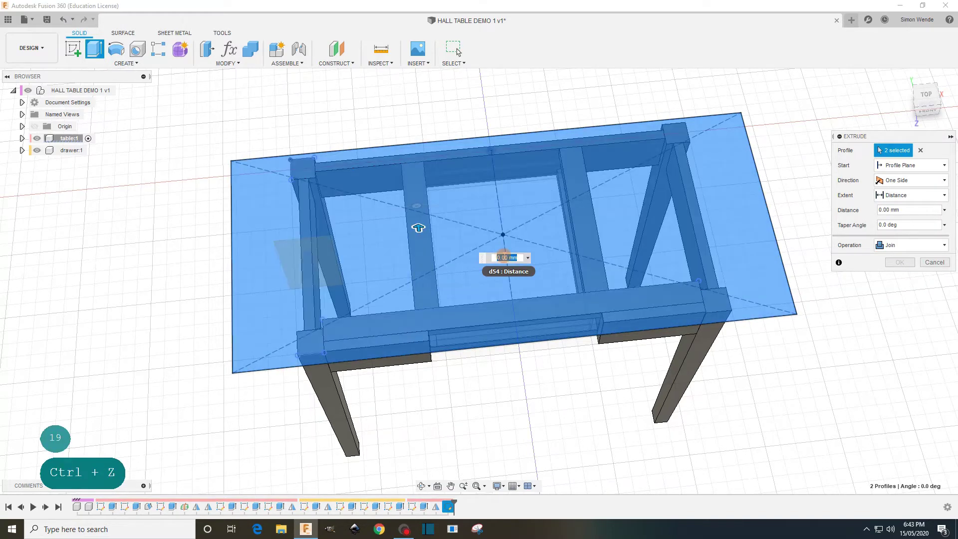
{"action": "type", "text": "19"}
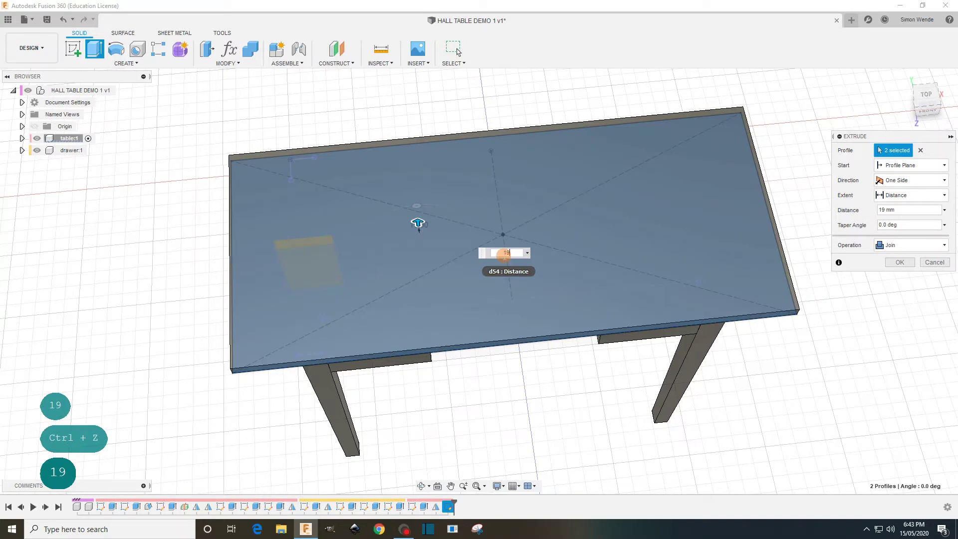
{"action": "left_click", "coordinate": [932, 245]}
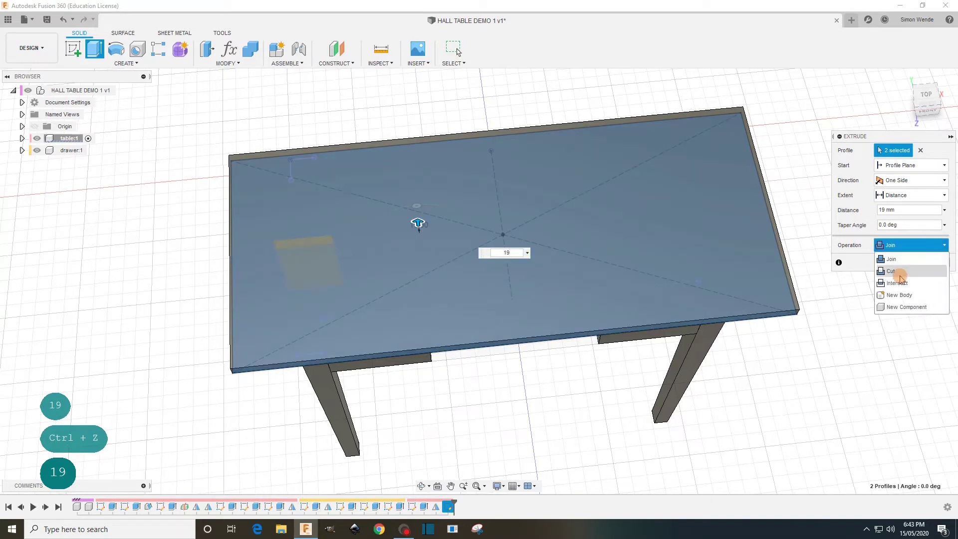
{"action": "left_click", "coordinate": [896, 295]}
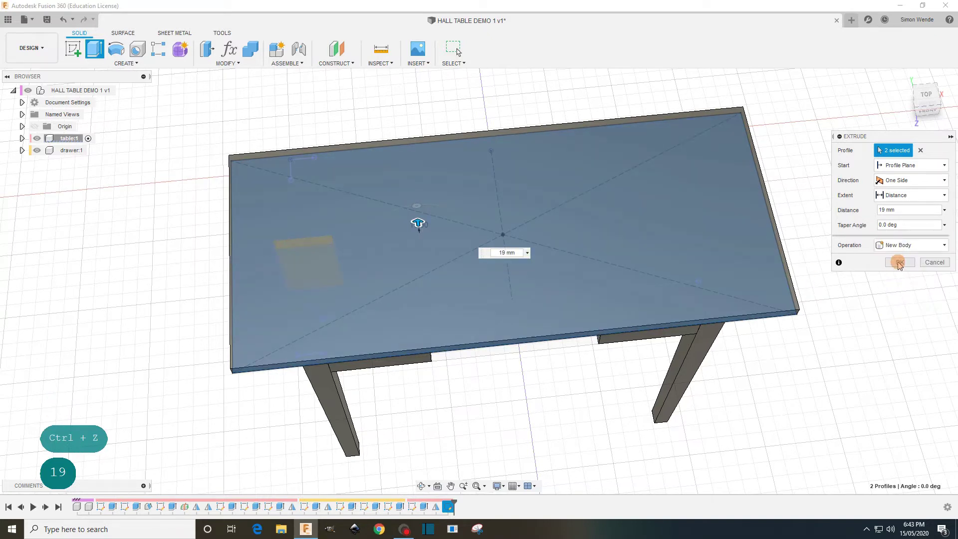
{"action": "left_click", "coordinate": [899, 262]}
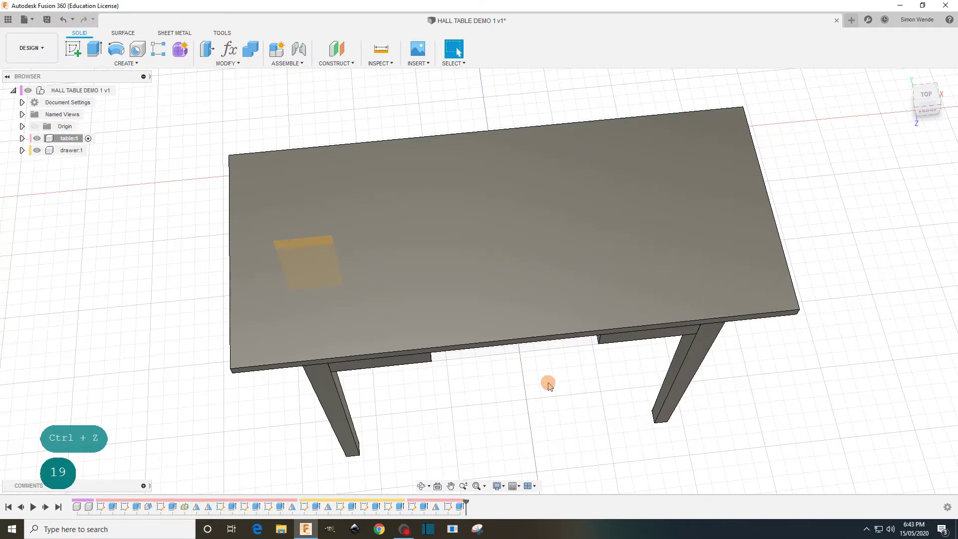
- Hide the construction geometry of the table component
{"action": "middle_click_drag", "start_coordinate": [505, 363], "coordinate": [485, 351], "text": "shift"}
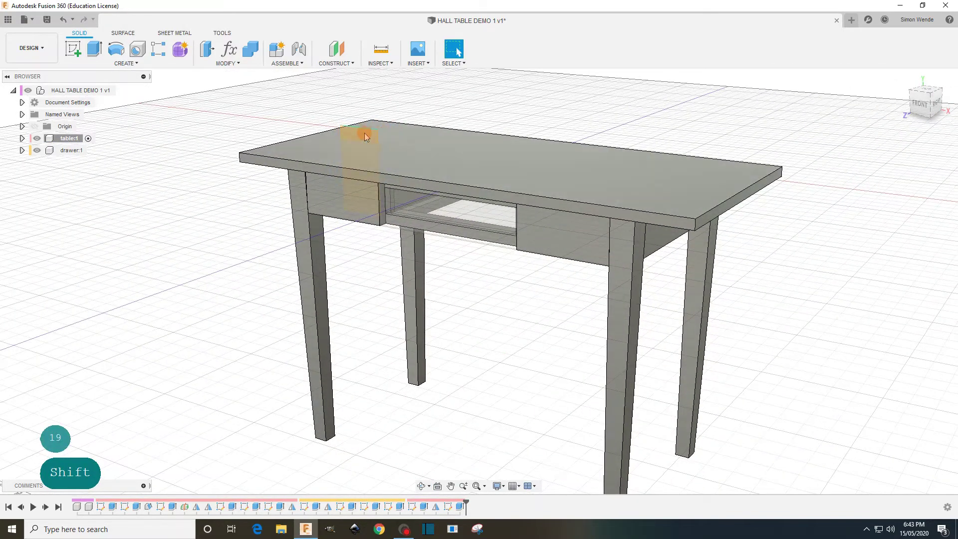
{"action": "left_click", "coordinate": [22, 138]}
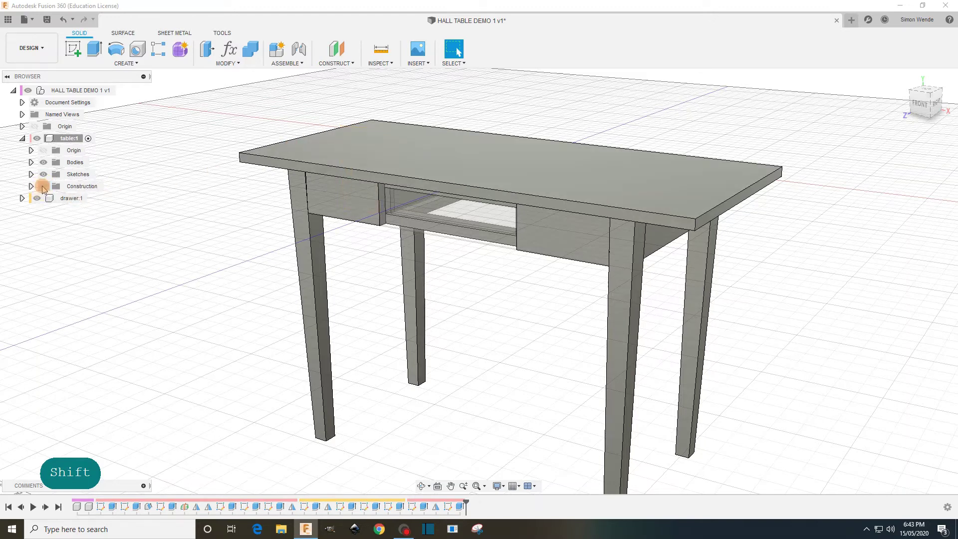
{"action": "left_click", "coordinate": [43, 187]}
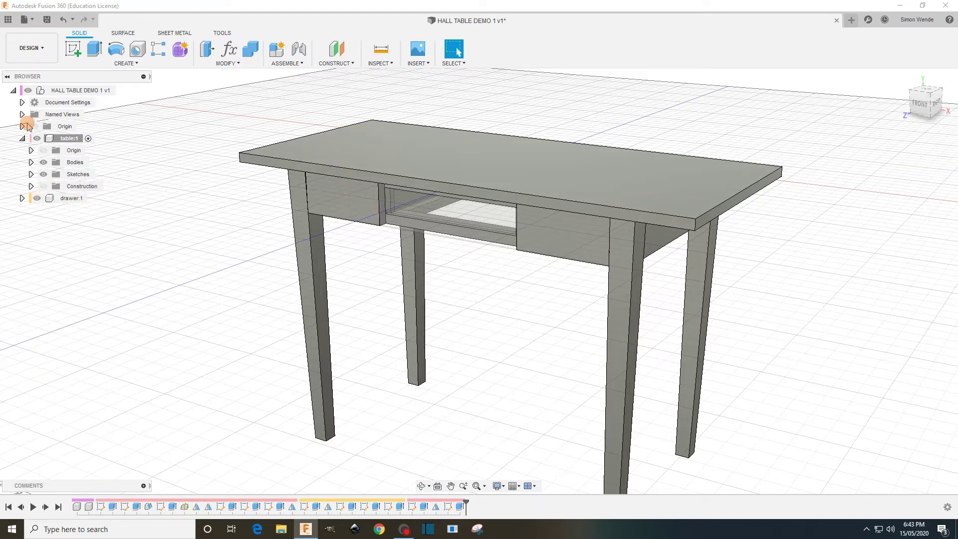
- Start a chamfer on the lower edge of the tabletop's right end, using the Two distances type
{"action": "mouse_move", "coordinate": [679, 338]}
{"action": "middle_mouse_down", "text": "shift"}
{"action": "mouse_move", "coordinate": [665, 316]}
{"action": "mouse_move", "coordinate": [695, 320]}
{"action": "mouse_move", "coordinate": [681, 333]}
{"action": "mouse_move", "coordinate": [675, 321]}
{"action": "mouse_move", "coordinate": [702, 308]}
{"action": "mouse_move", "coordinate": [709, 325]}
{"action": "mouse_move", "coordinate": [696, 333]}
{"action": "middle_mouse_up", "text": "shift"}
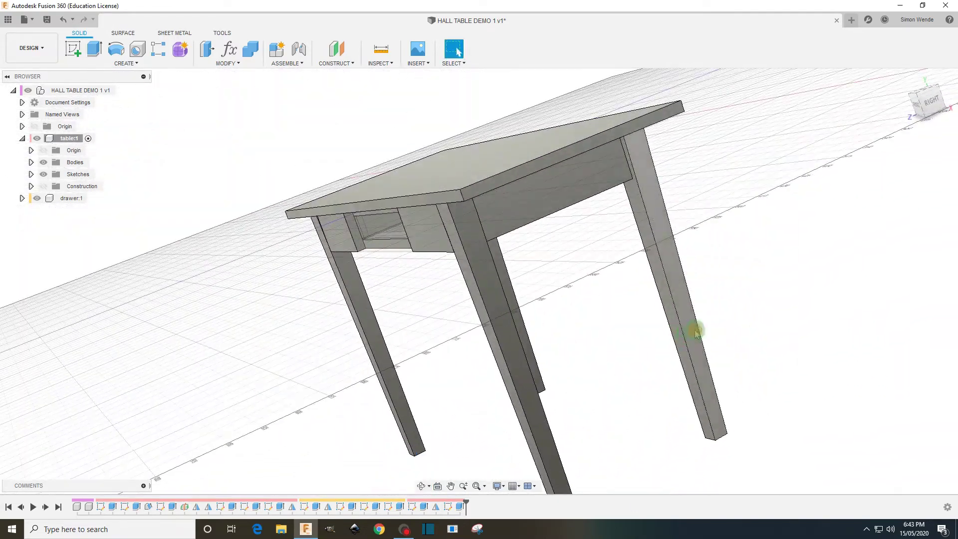
{"action": "middle_click_drag", "start_coordinate": [225, 203], "coordinate": [179, 193], "text": "shift"}
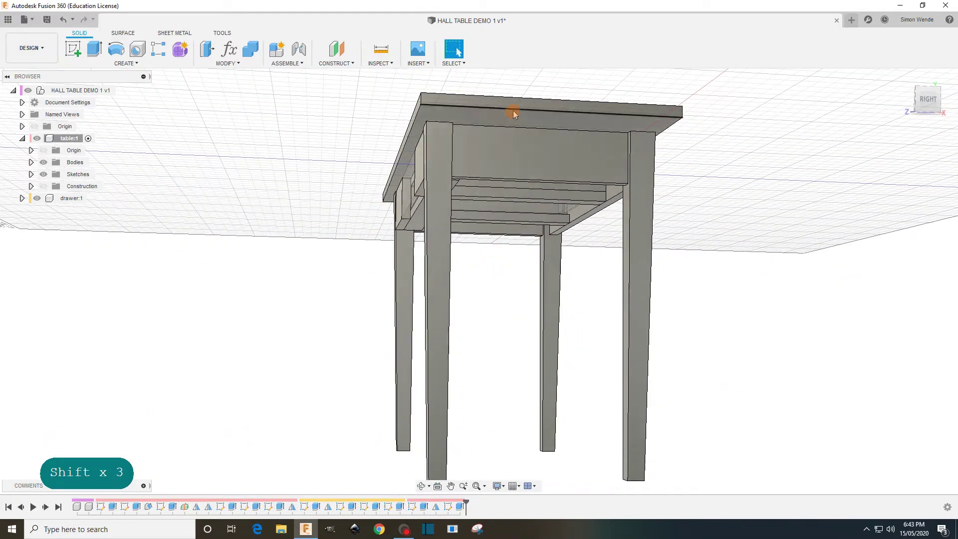
{"action": "middle_click_drag", "start_coordinate": [336, 122], "coordinate": [361, 125], "text": "shift"}
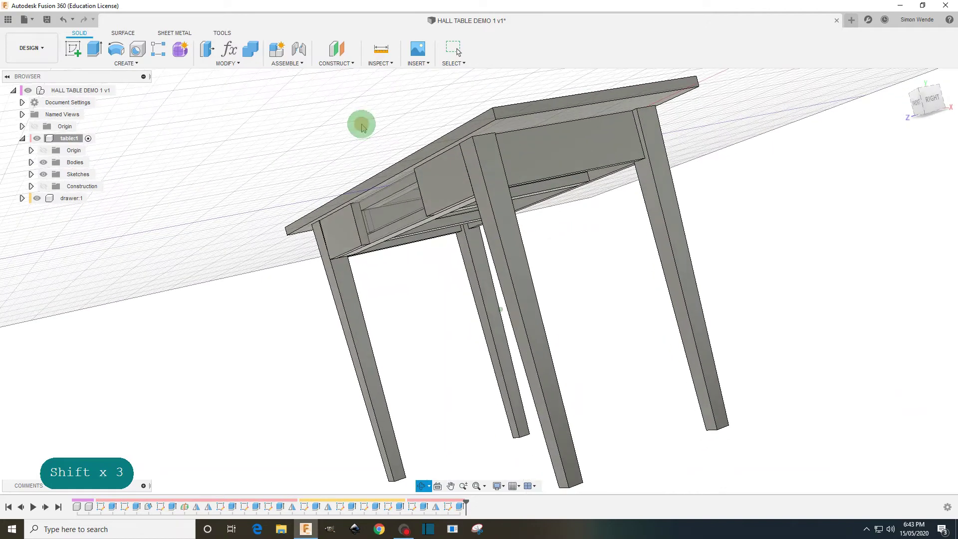
{"action": "mouse_move", "coordinate": [875, 249]}
{"action": "middle_mouse_down", "text": "shift"}
{"action": "mouse_move", "coordinate": [875, 259]}
{"action": "mouse_move", "coordinate": [878, 244]}
{"action": "mouse_move", "coordinate": [872, 250]}
{"action": "middle_mouse_up", "text": "shift"}
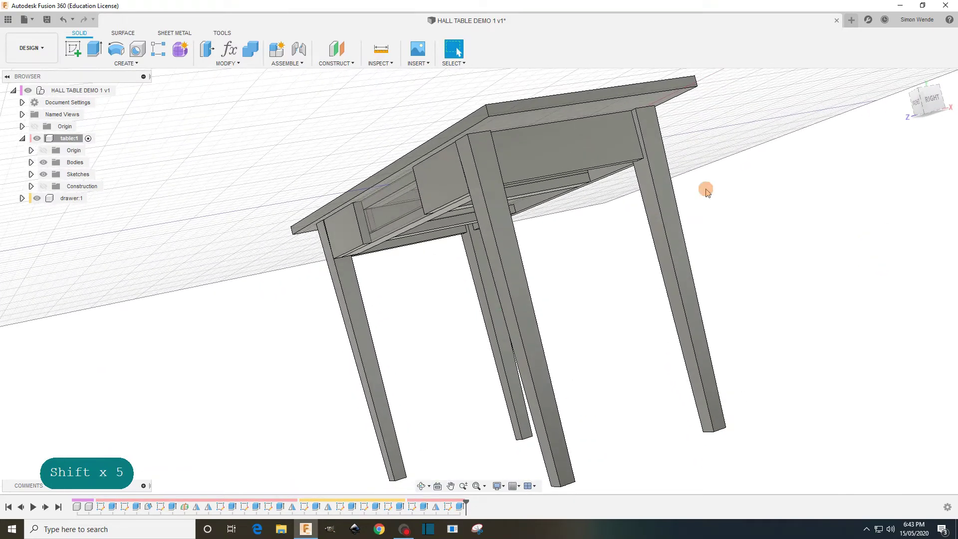
{"action": "left_click", "coordinate": [223, 60]}
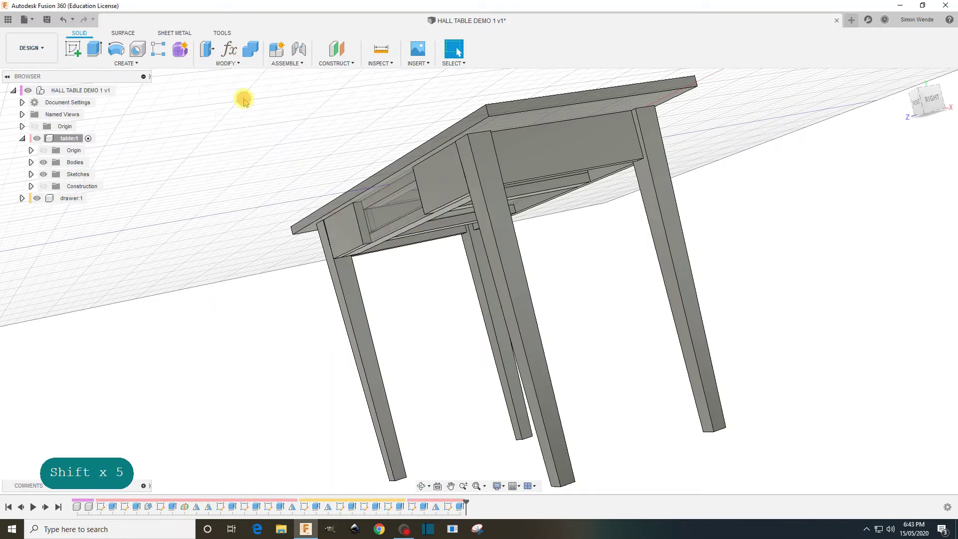
{"action": "left_click", "coordinate": [571, 106]}
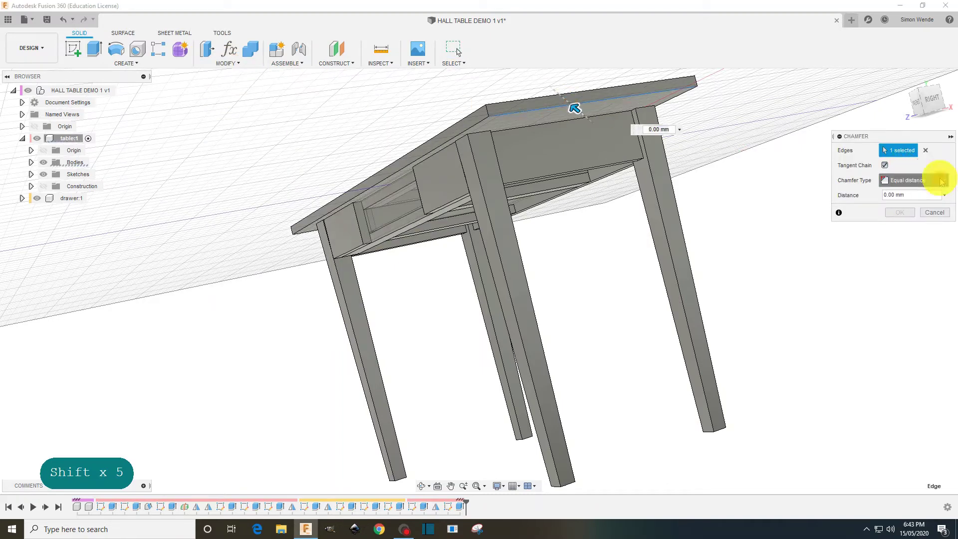
{"action": "left_click", "coordinate": [915, 180]}
{"action": "left_click", "coordinate": [916, 206]}
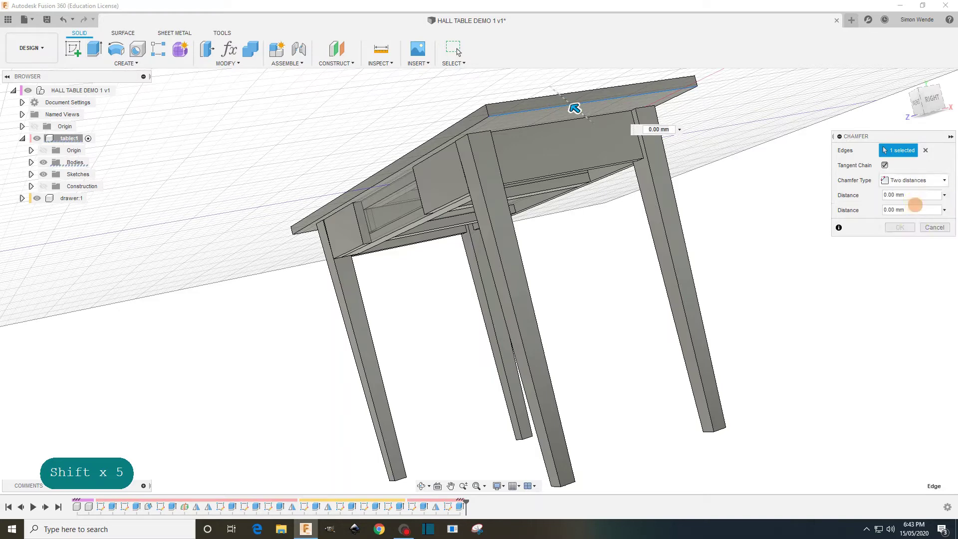
{"action": "left_click", "coordinate": [915, 180]}
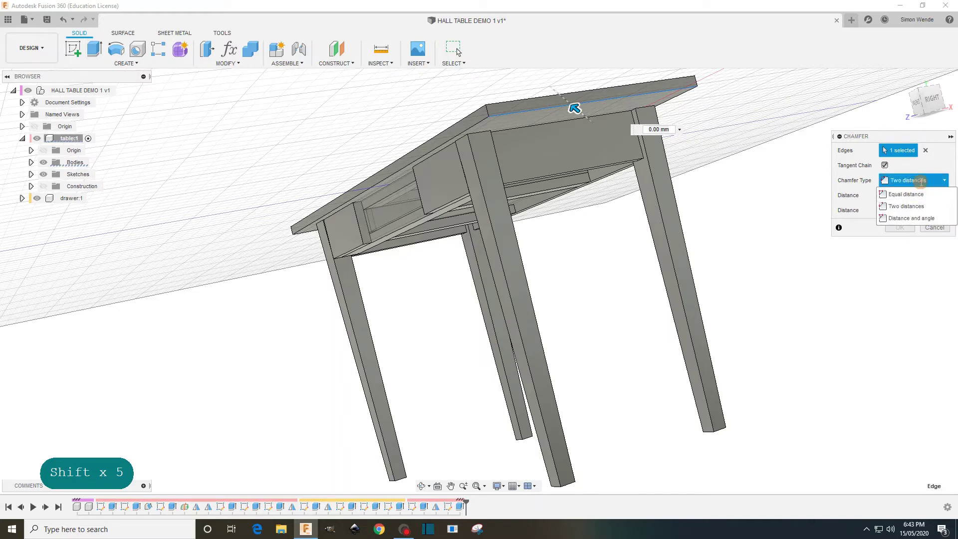
{"action": "left_click", "coordinate": [906, 205]}
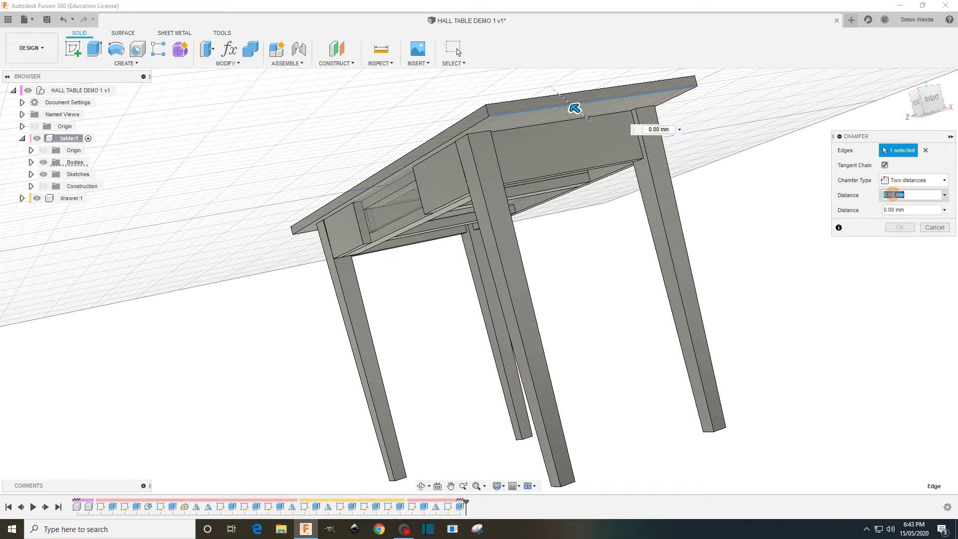
- Try chamfer distances of 12 mm for the first and 30 mm for the second
{"action": "type", "text": "12"}
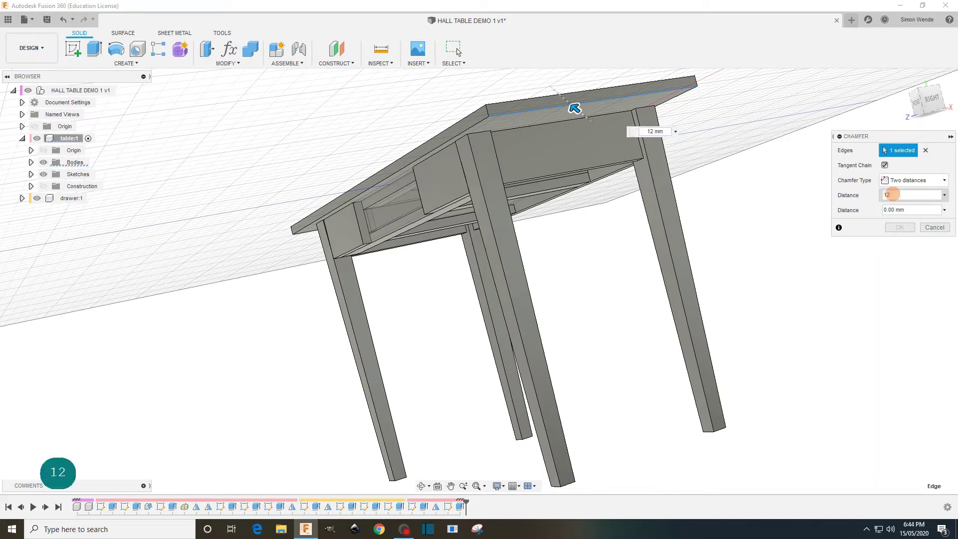
{"action": "left_click", "coordinate": [894, 209]}
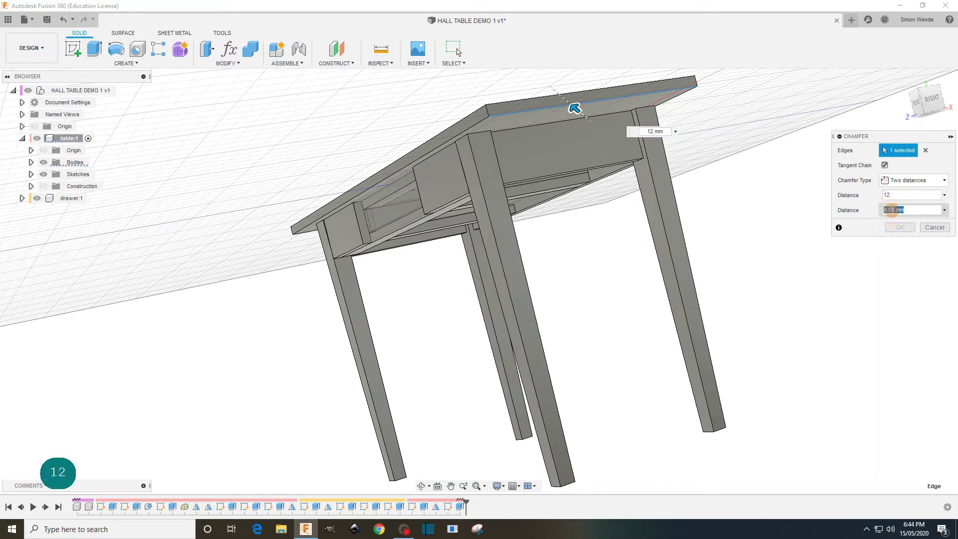
{"action": "type", "text": "30"}
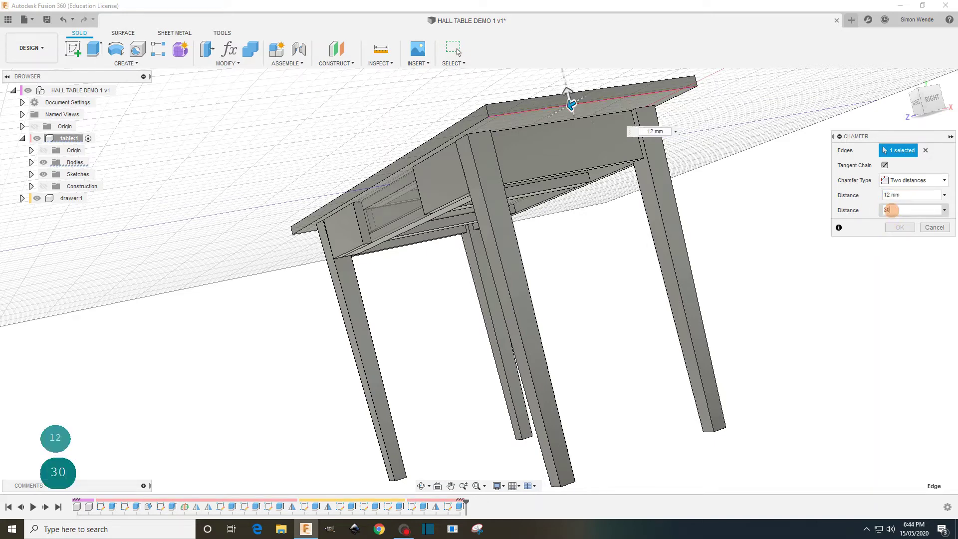
- Swap the chamfer distances, setting the first to 30 mm and the second to 12 mm
{"action": "left_click", "coordinate": [898, 194]}
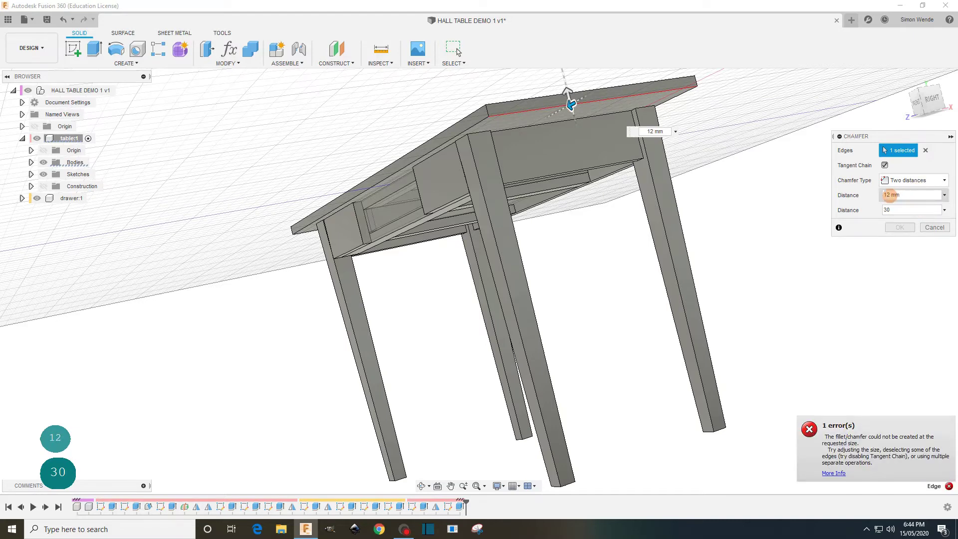
{"action": "double_click", "coordinate": [889, 195]}
{"action": "type", "text": "30"}
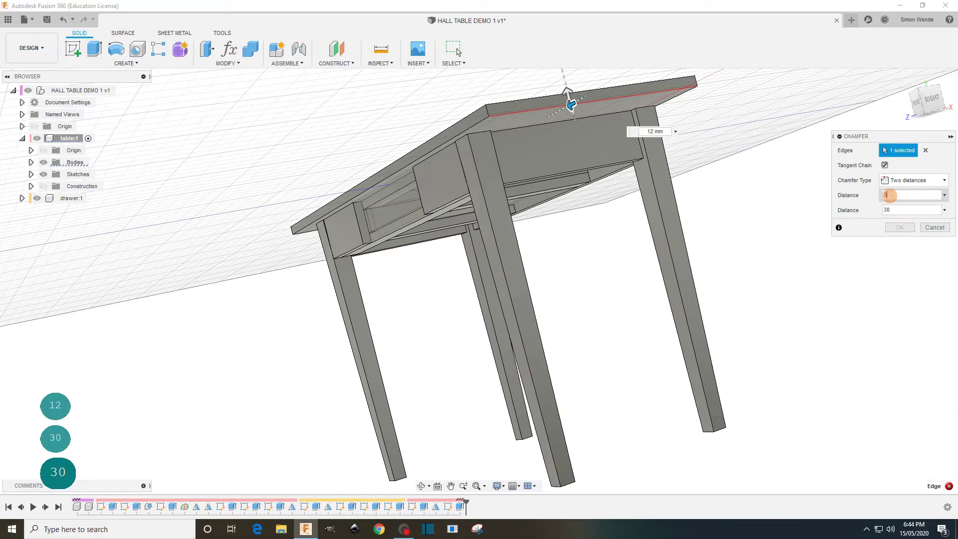
{"action": "left_click", "coordinate": [887, 209]}
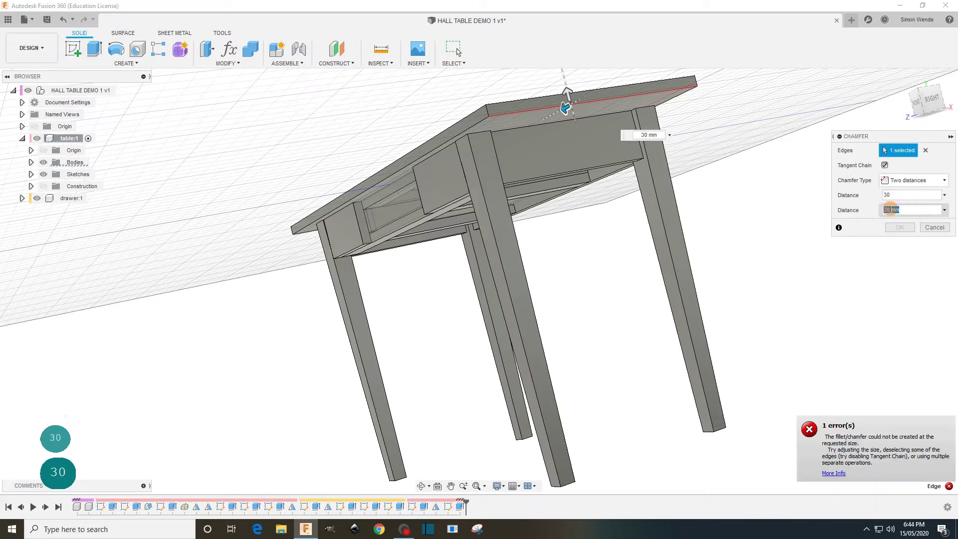
{"action": "type", "text": "12"}
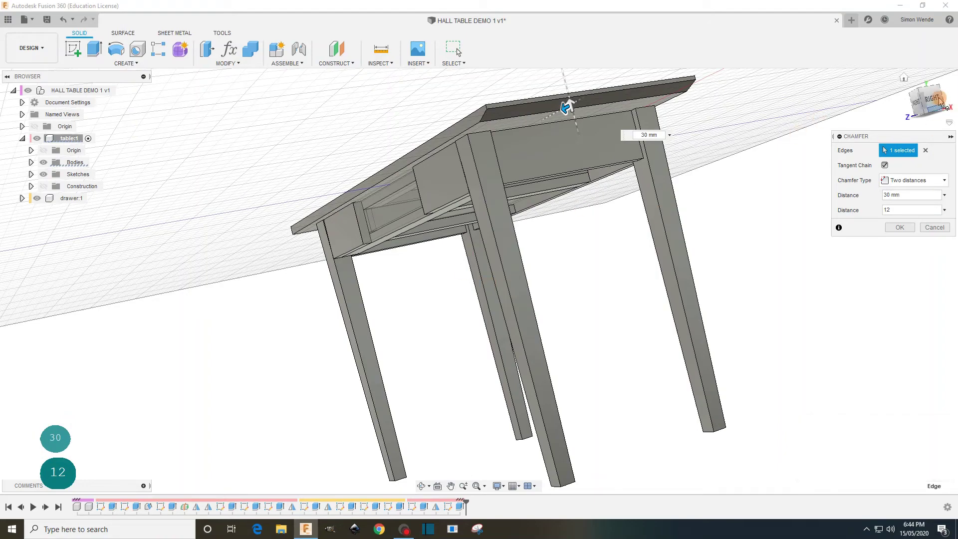
- Check the chamfer's profile from the front, set its first distance to 40 mm and apply it
{"action": "left_click", "coordinate": [916, 104]}
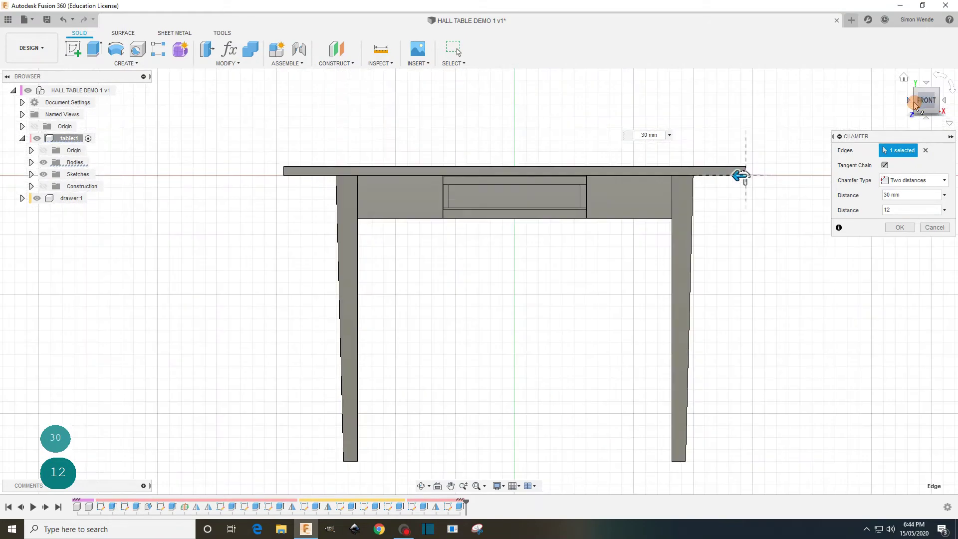
{"action": "scroll", "coordinate": [739, 177], "scroll_direction": "up", "scroll_amount": 5}
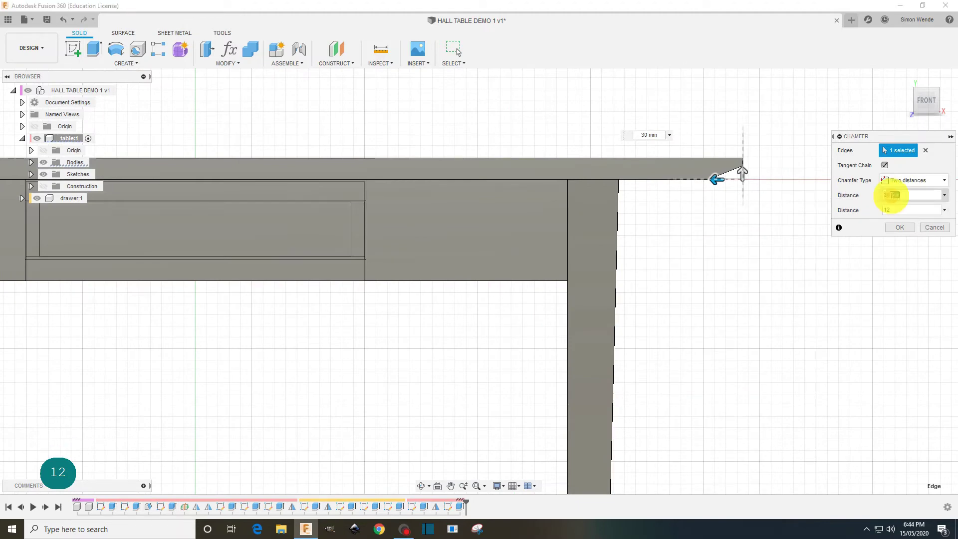
{"action": "left_click", "coordinate": [890, 194]}
{"action": "type", "text": "40"}
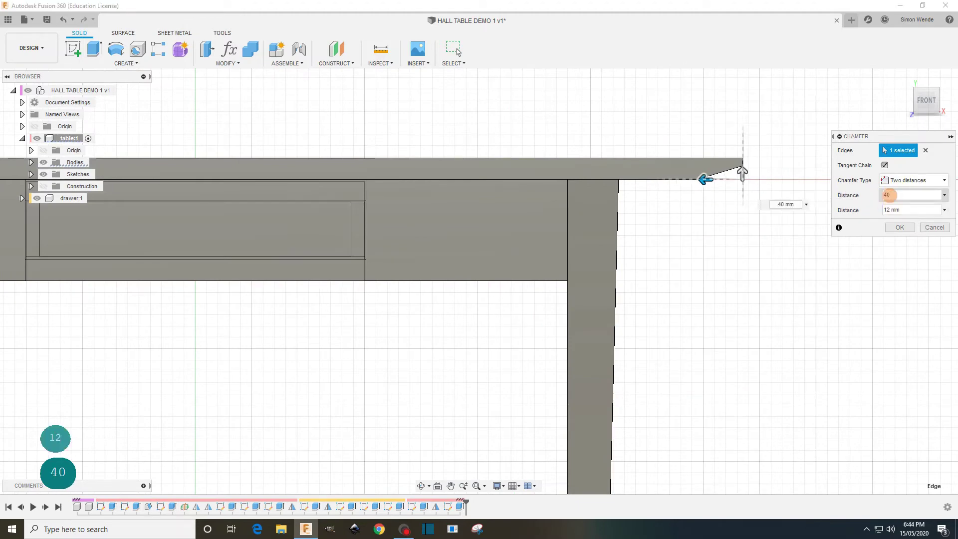
{"action": "left_click", "coordinate": [897, 227]}
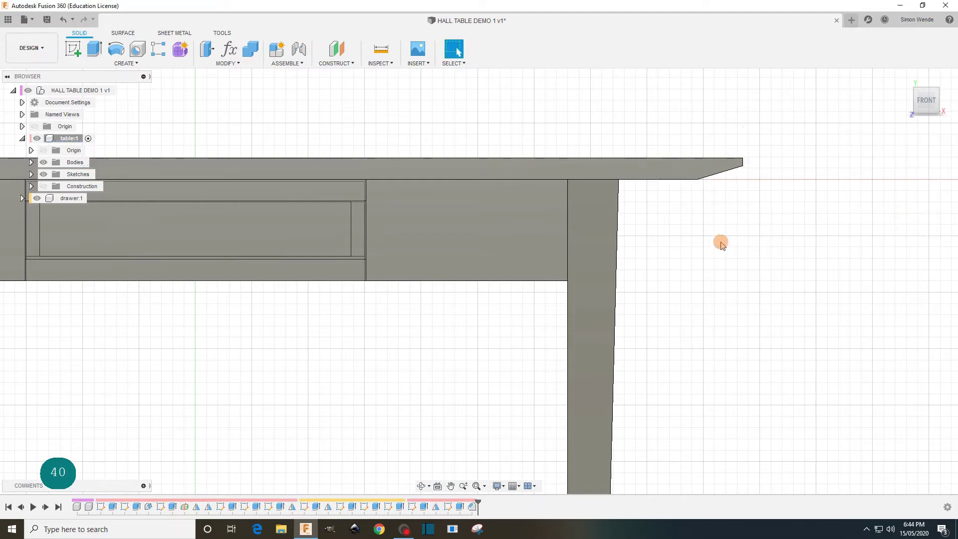
{"action": "scroll", "coordinate": [721, 243], "scroll_direction": "down", "scroll_amount": 4}
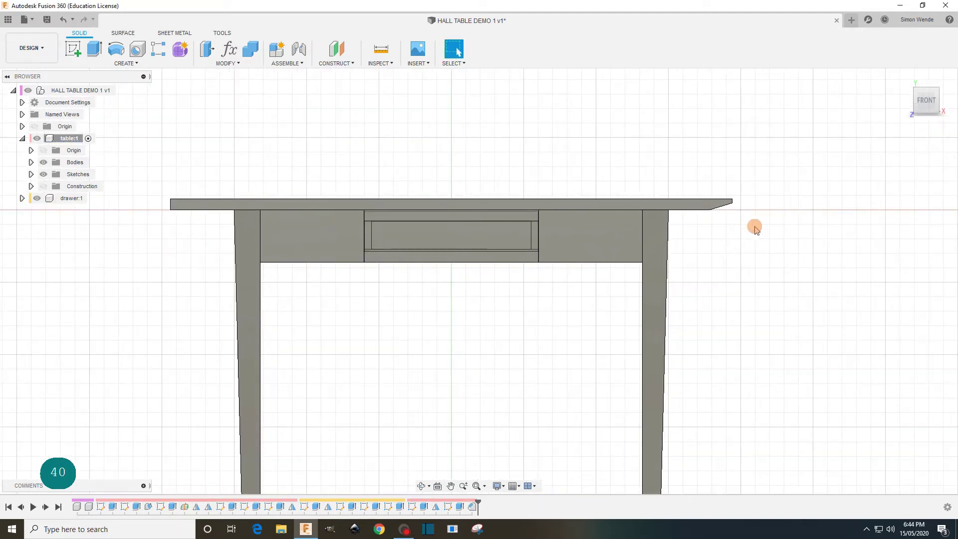
{"action": "middle_click_drag", "start_coordinate": [780, 230], "coordinate": [764, 225], "text": "shift"}
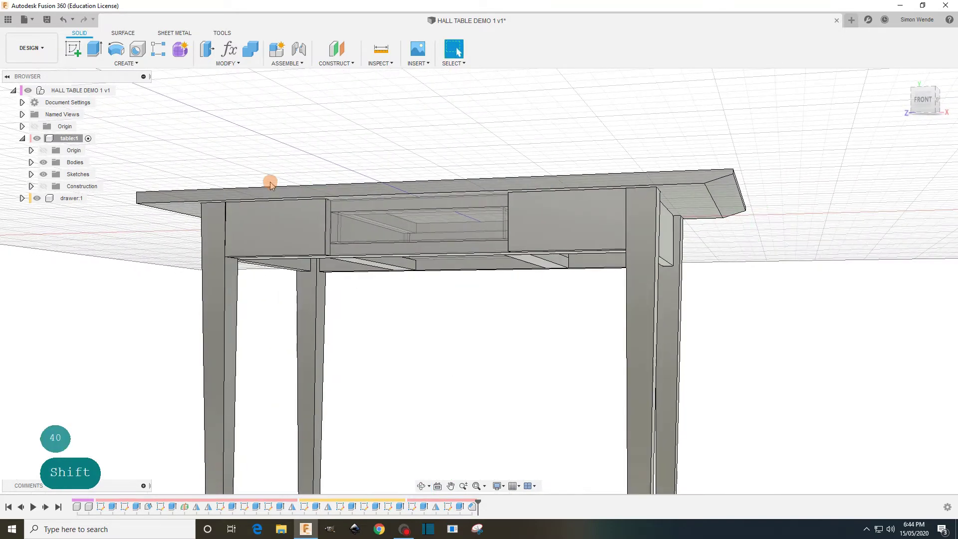
- Try to mirror the tabletop's right-end chamfer as a feature across the table's vertical centre plane
{"action": "left_click", "coordinate": [126, 63]}
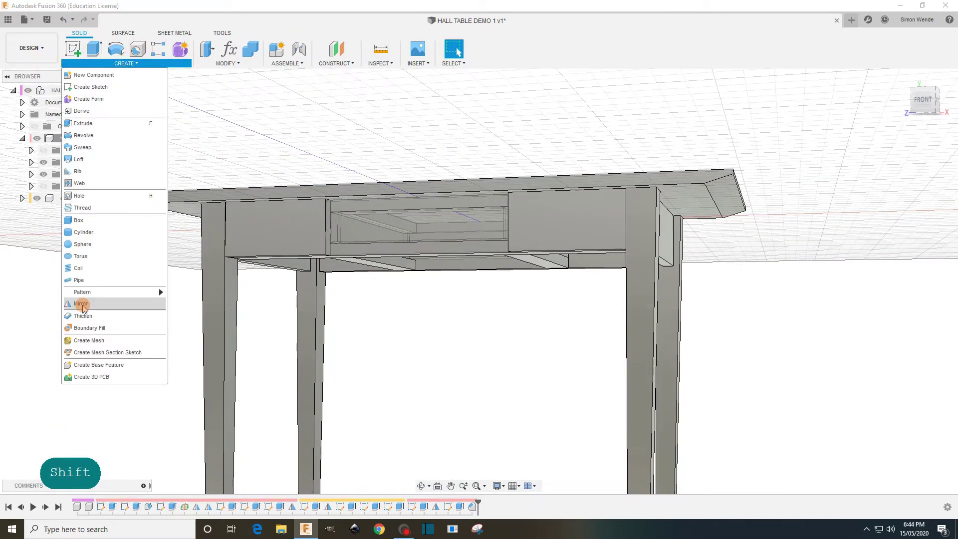
{"action": "left_click", "coordinate": [160, 305]}
{"action": "left_click", "coordinate": [894, 150]}
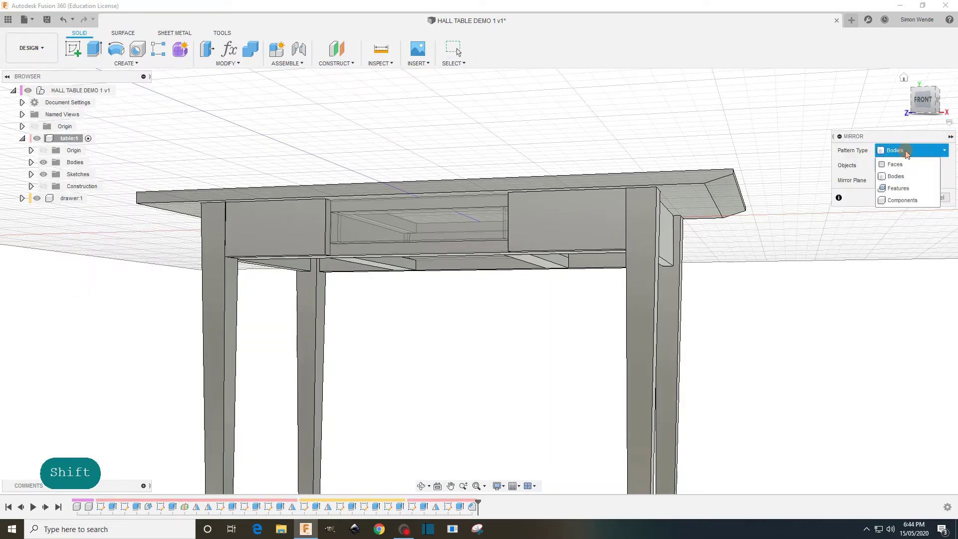
{"action": "left_click", "coordinate": [898, 188]}
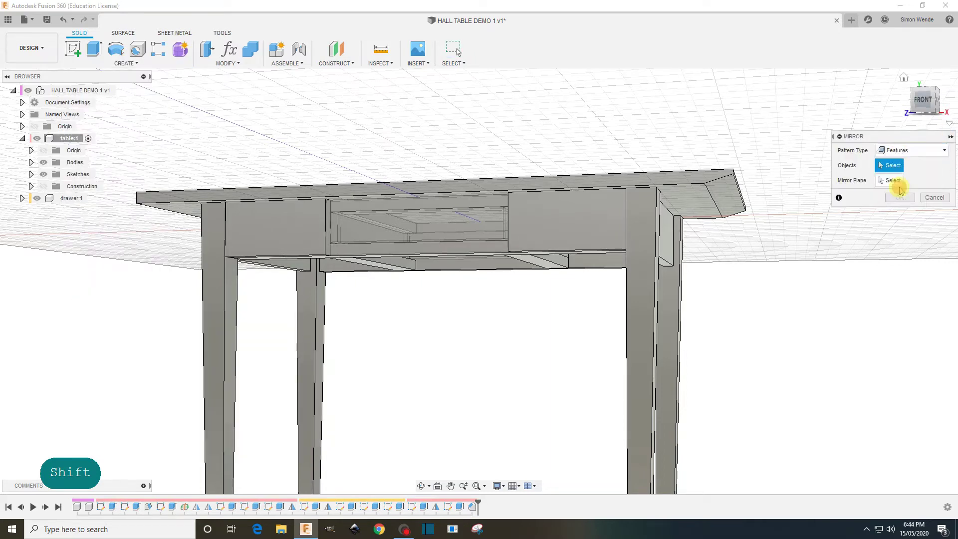
{"action": "left_click", "coordinate": [728, 192]}
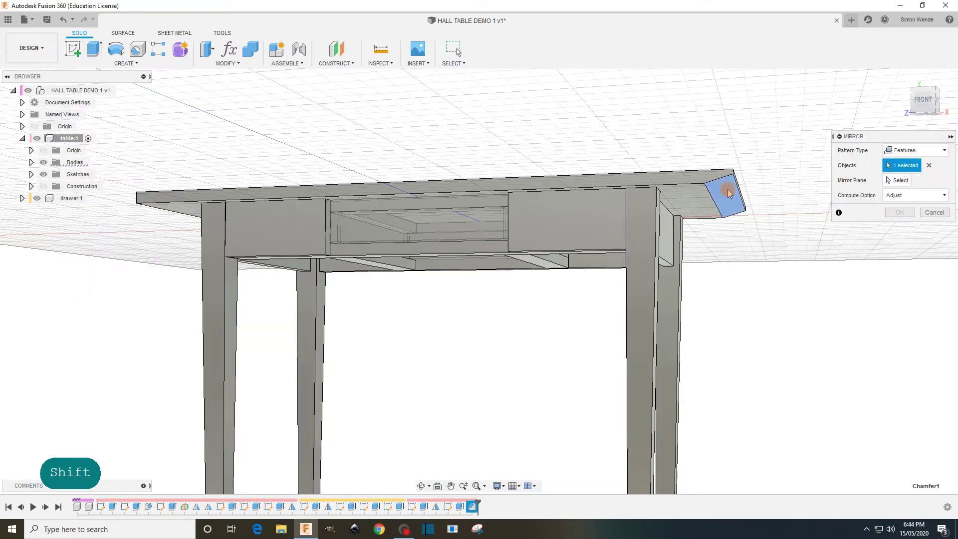
{"action": "left_click", "coordinate": [884, 181]}
{"action": "left_click", "coordinate": [474, 172]}
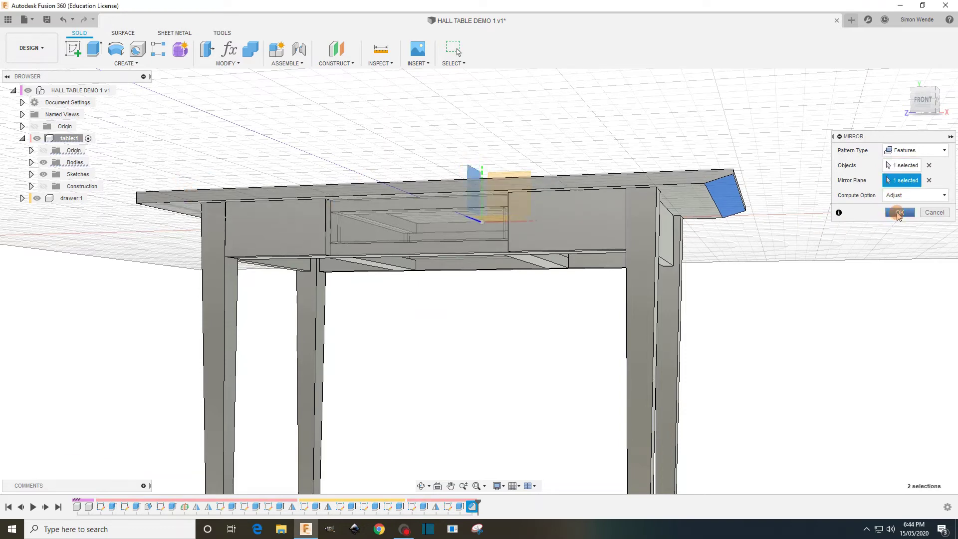
{"action": "left_click", "coordinate": [897, 213]}
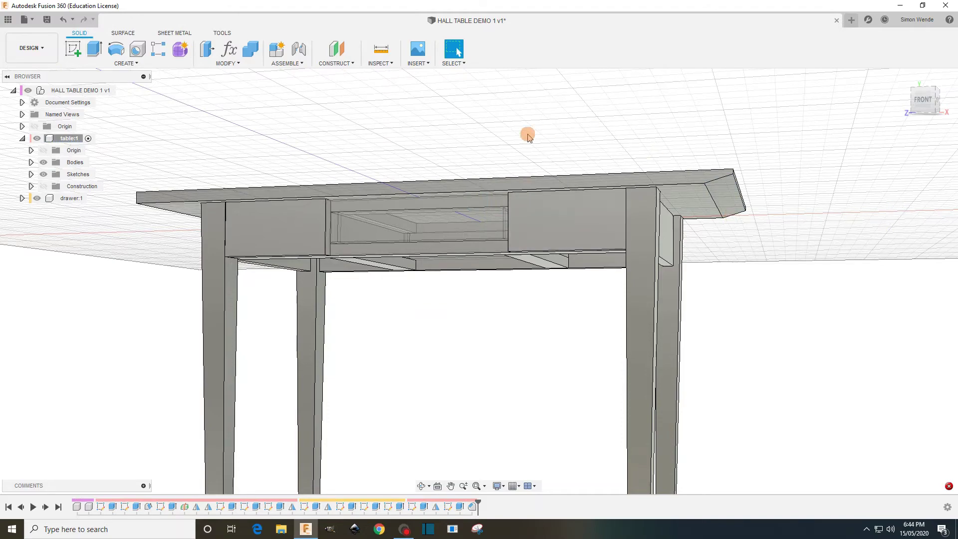
- Mirror the right-end chamfer face to the tabletop's other end across the vertical centre plane, using the Faces pattern type
{"action": "middle_click_drag", "start_coordinate": [465, 139], "coordinate": [613, 168], "text": "shift"}
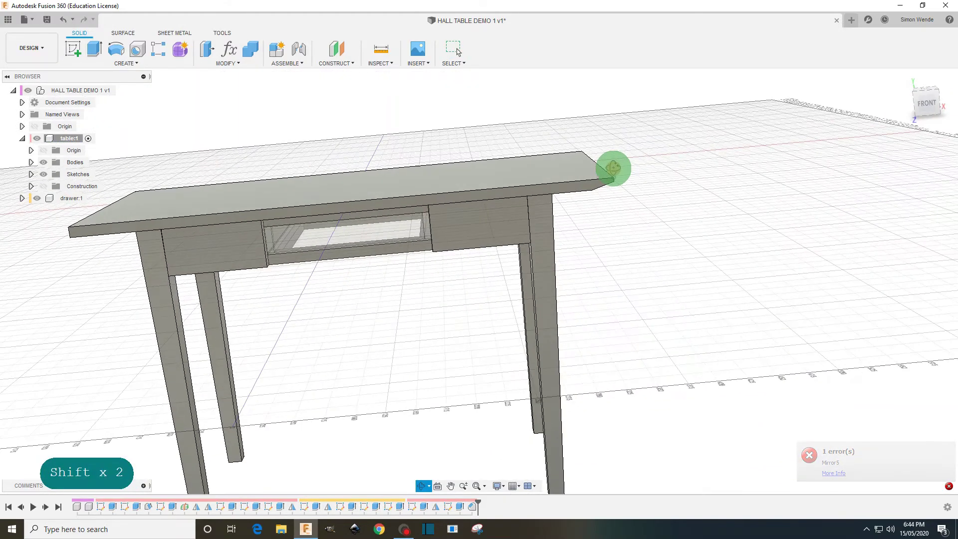
{"action": "left_click", "coordinate": [127, 64]}
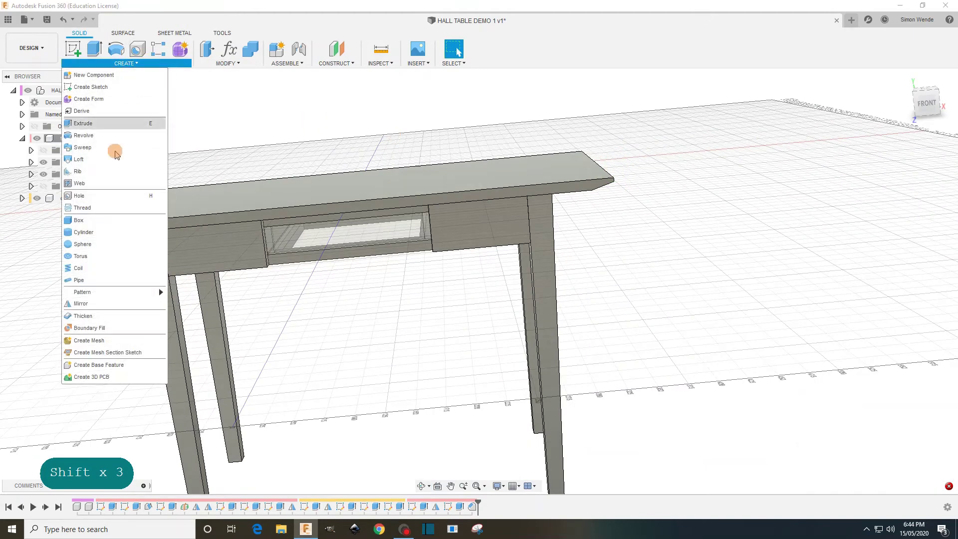
{"action": "left_click", "coordinate": [80, 303]}
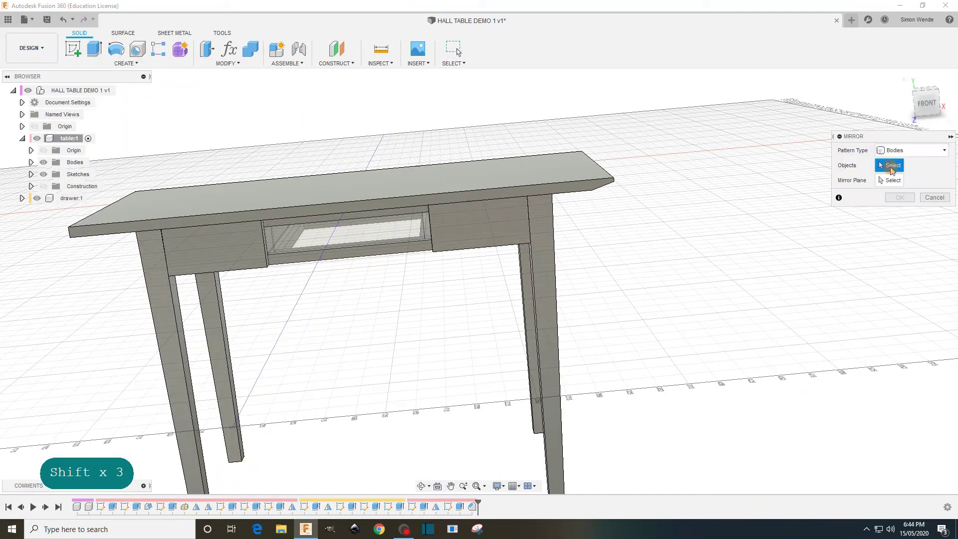
{"action": "left_click", "coordinate": [894, 150]}
{"action": "left_click", "coordinate": [897, 164]}
{"action": "middle_click_drag", "start_coordinate": [714, 207], "coordinate": [596, 171], "text": "shift"}
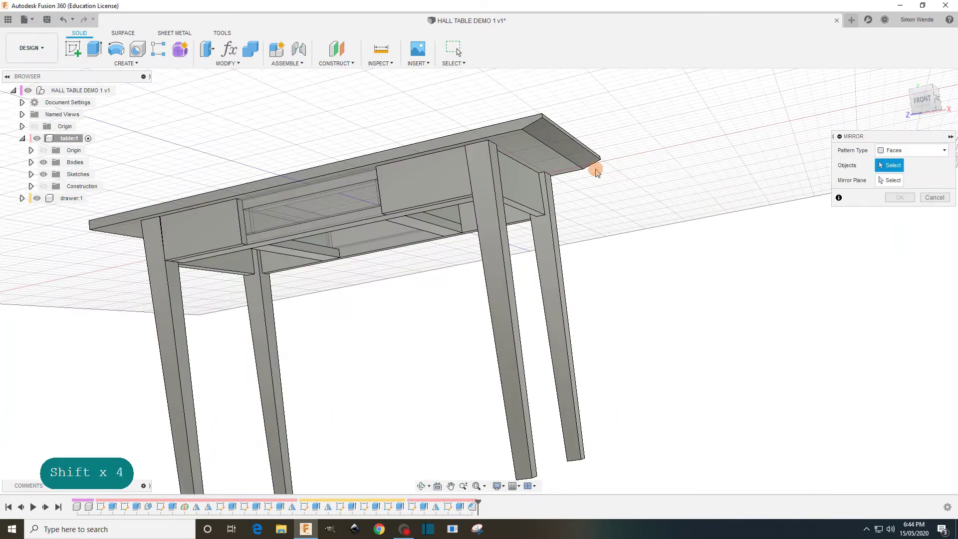
{"action": "left_click", "coordinate": [574, 146]}
{"action": "left_click", "coordinate": [886, 181]}
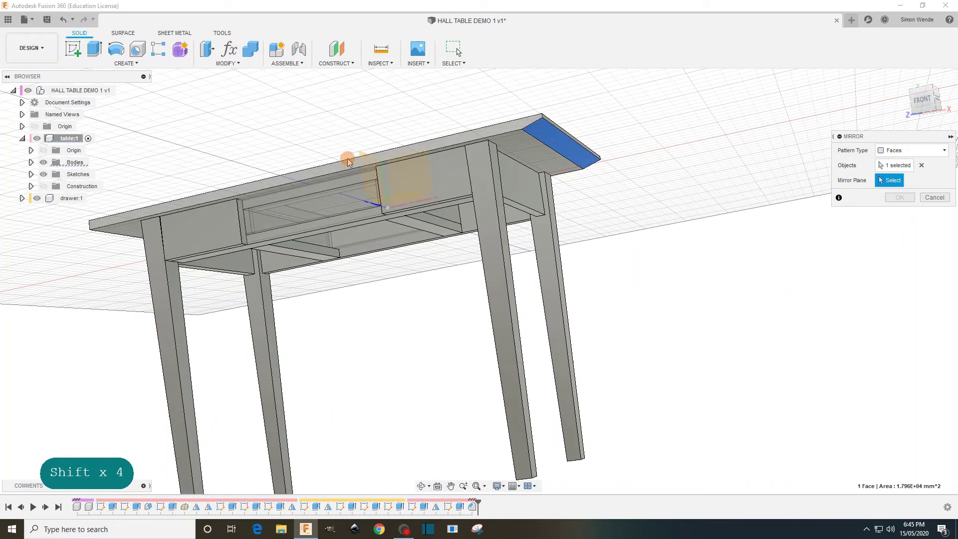
{"action": "middle_click_drag", "start_coordinate": [372, 118], "coordinate": [375, 144], "text": "shift"}
{"action": "left_click", "coordinate": [376, 145]}
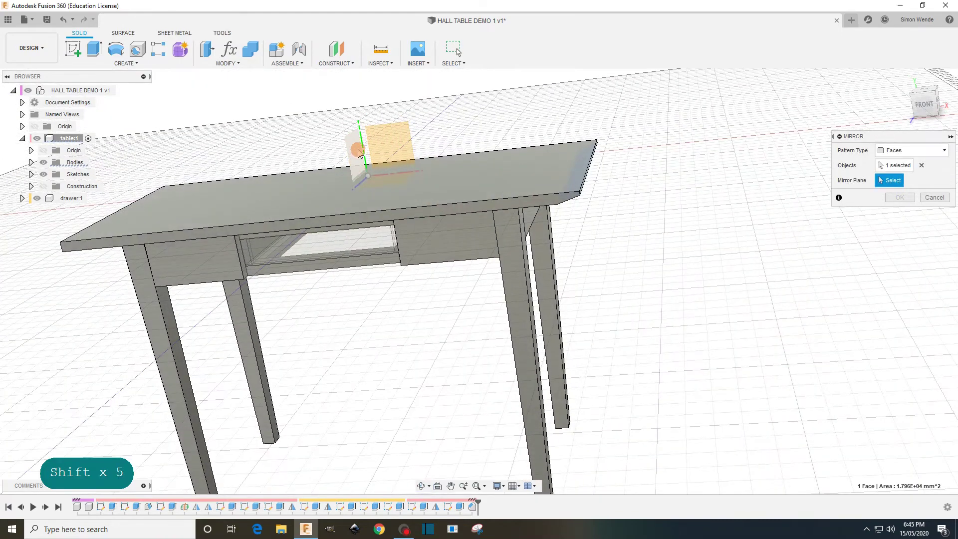
{"action": "left_click", "coordinate": [898, 198]}
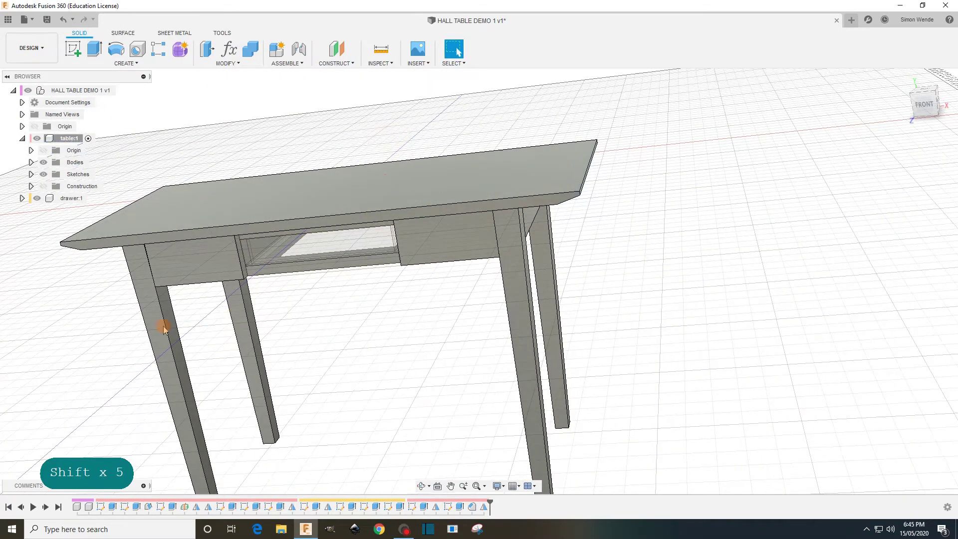
- Collapse the table component, activate the top-level assembly and inspect the complete table from several sides
{"action": "mouse_move", "coordinate": [429, 154]}
{"action": "middle_mouse_down", "text": "shift"}
{"action": "mouse_move", "coordinate": [492, 128]}
{"action": "mouse_move", "coordinate": [427, 142]}
{"action": "middle_mouse_up", "text": "shift"}
{"action": "scroll", "coordinate": [788, 325], "scroll_direction": "down", "scroll_amount": 4}
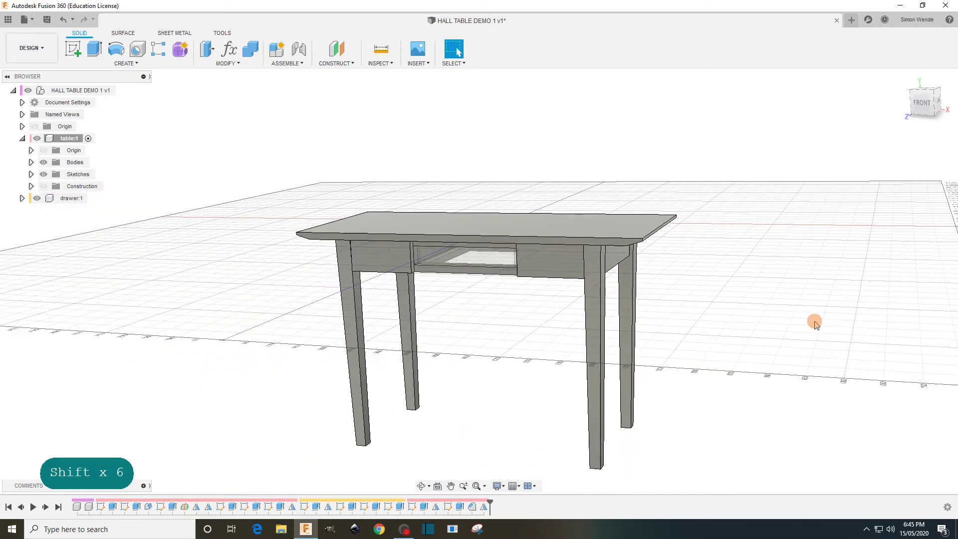
{"action": "left_click", "coordinate": [24, 140]}
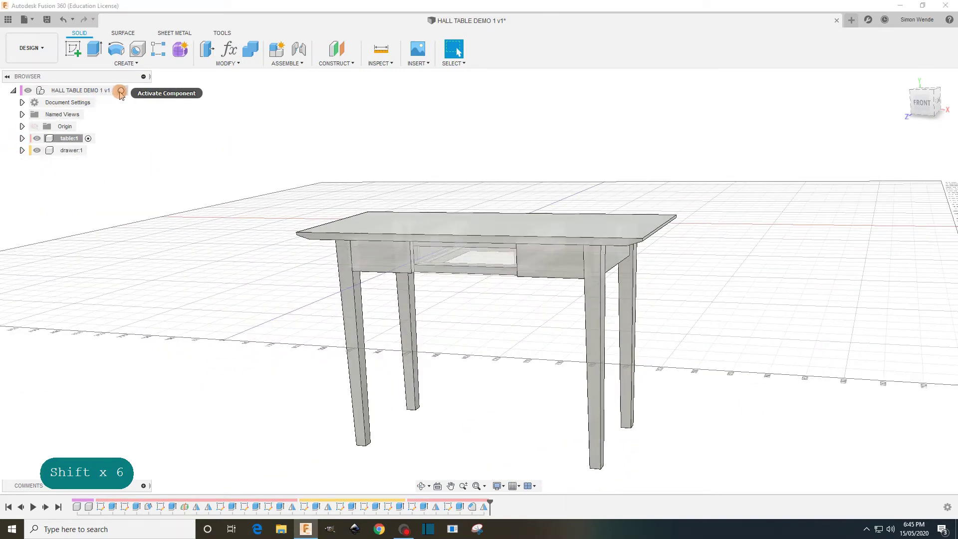
{"action": "left_click", "coordinate": [122, 91]}
{"action": "left_click", "coordinate": [215, 168]}
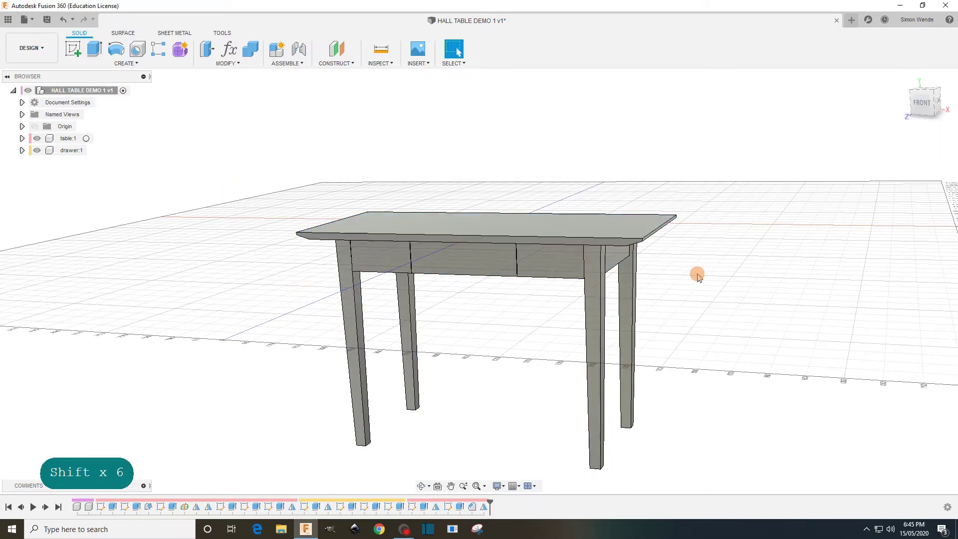
{"action": "middle_click_drag", "start_coordinate": [613, 391], "coordinate": [528, 342], "text": "shift"}
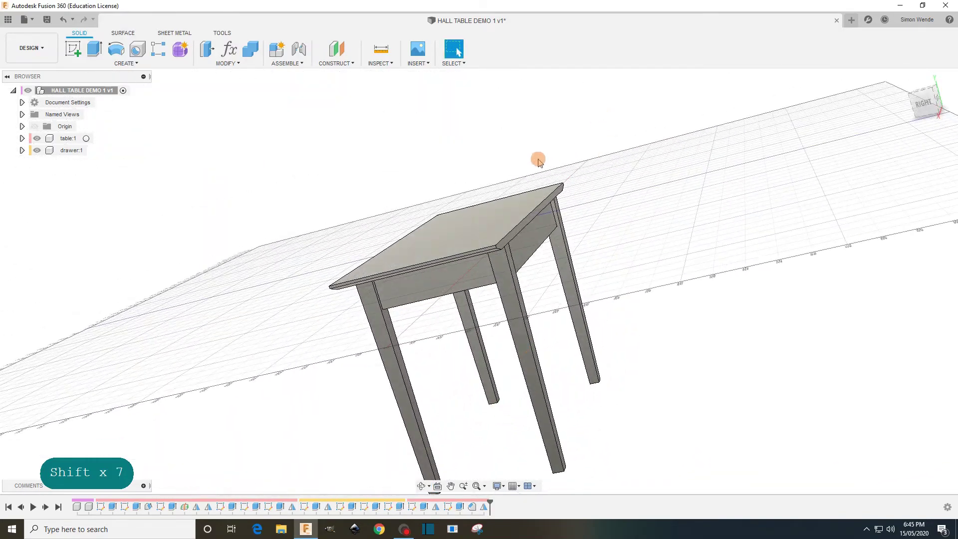
{"action": "middle_click_drag", "start_coordinate": [536, 158], "coordinate": [570, 148], "text": "shift"}
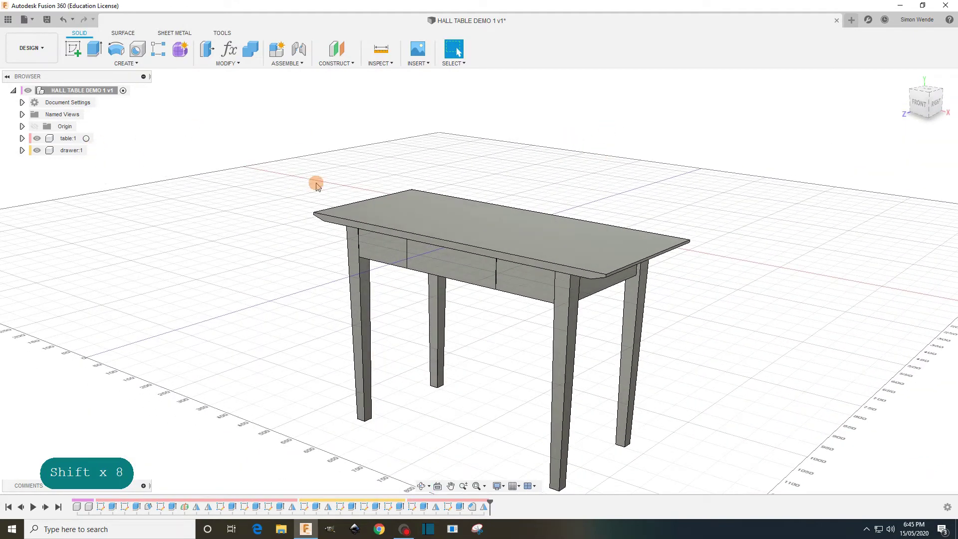
- Activate the drawer component to view it on its own, and reactivate the top-level assembly
{"action": "double_click", "coordinate": [79, 151]}
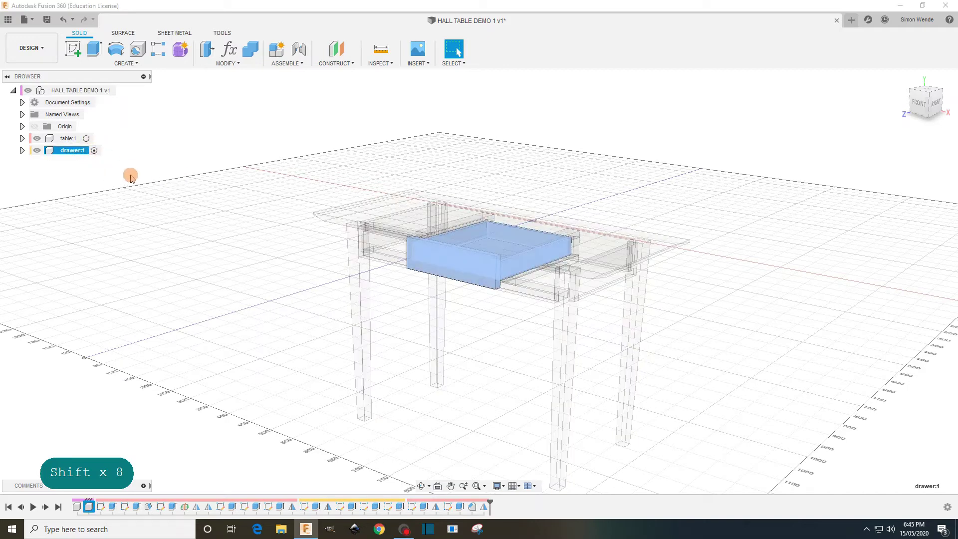
{"action": "left_click", "coordinate": [161, 178]}
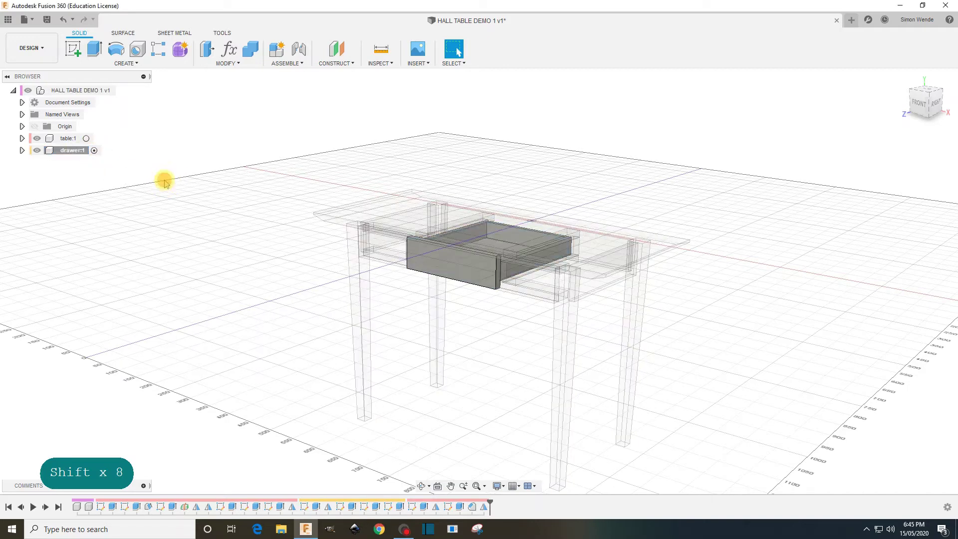
{"action": "double_click", "coordinate": [107, 90]}
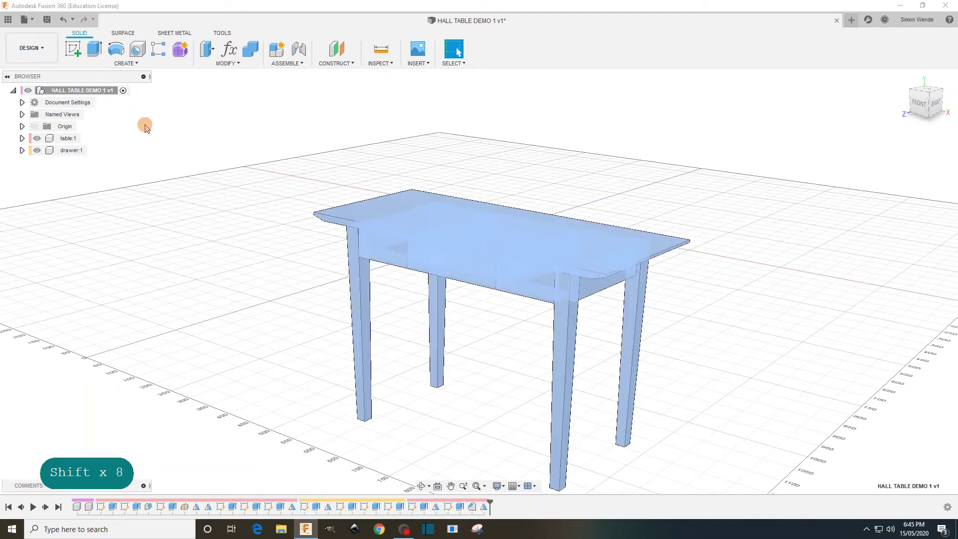
{"action": "left_click", "coordinate": [184, 182]}
- Try to move the drawer component about 86 mm out of the table's front along Z, and cancel the move
{"action": "right_click", "coordinate": [183, 242]}
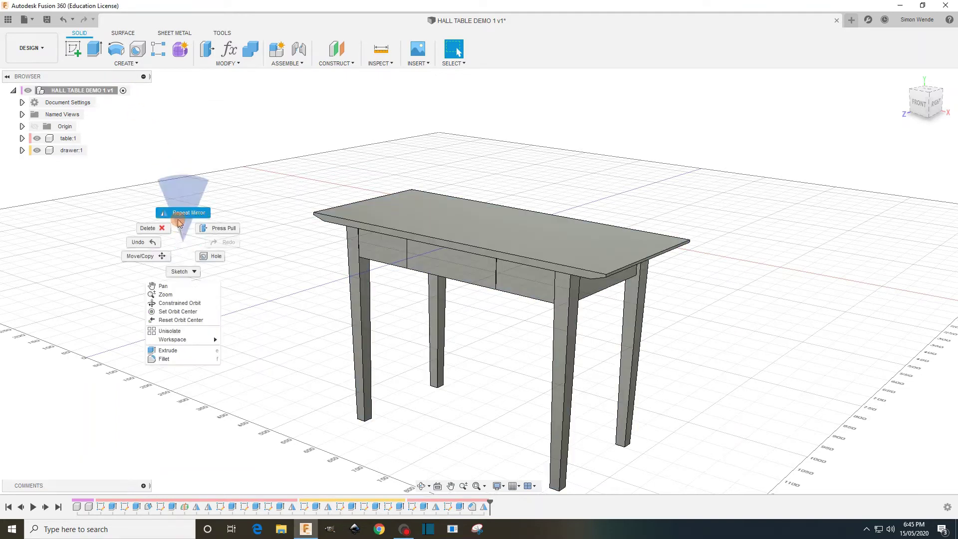
{"action": "left_click", "coordinate": [145, 256]}
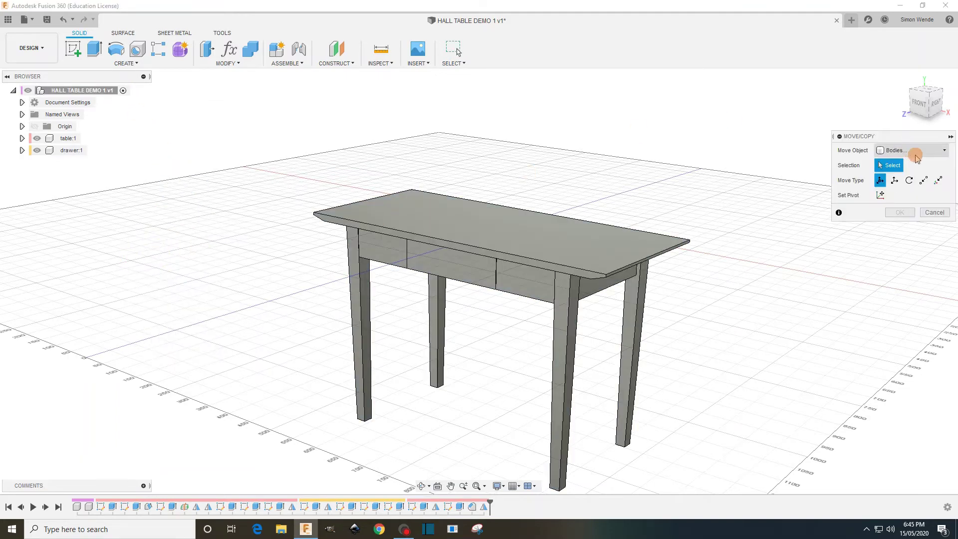
{"action": "left_click", "coordinate": [915, 154]}
{"action": "left_click", "coordinate": [850, 163]}
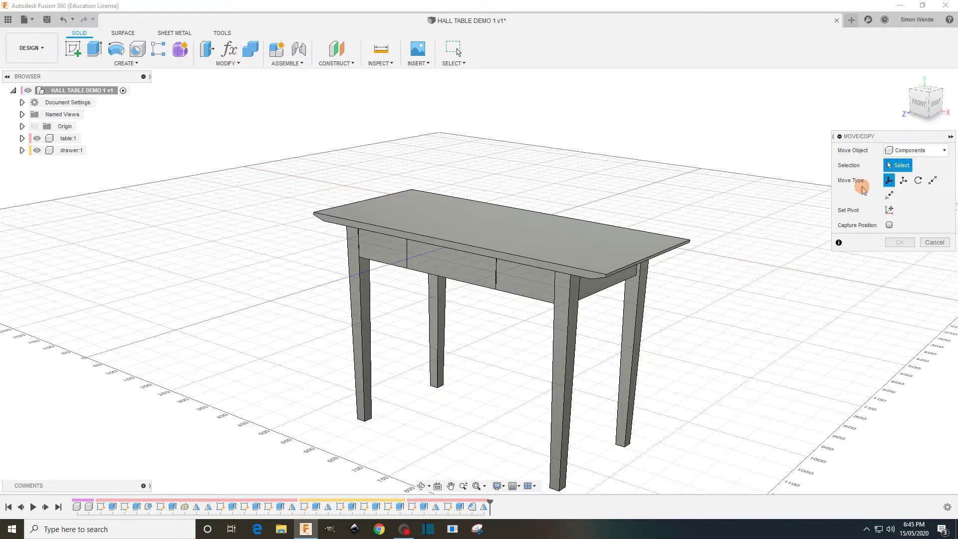
{"action": "left_click", "coordinate": [483, 301]}
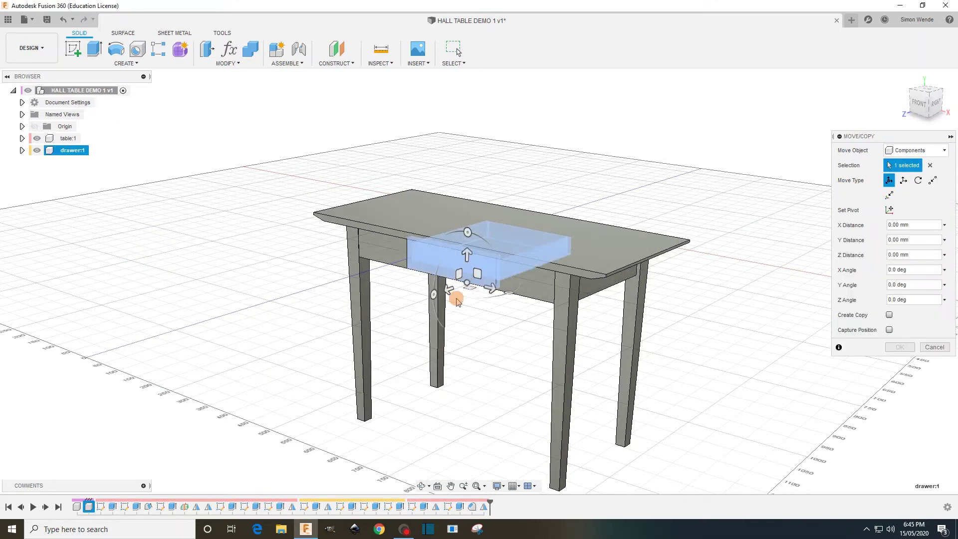
{"action": "left_click_drag", "start_coordinate": [447, 286], "coordinate": [408, 301]}
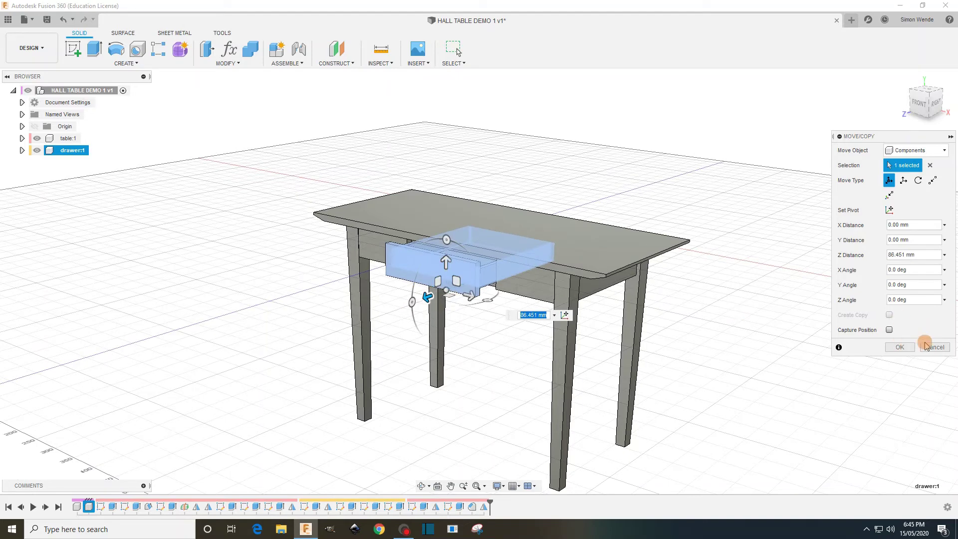
{"action": "left_click", "coordinate": [930, 347]}
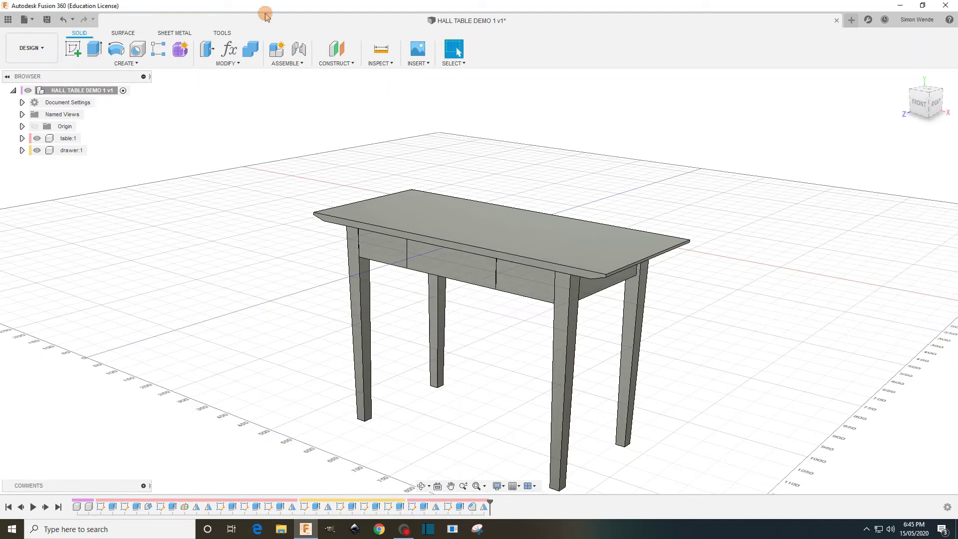
- Save the design as a new version with the description "User Saved"
{"action": "left_click", "coordinate": [47, 19]}
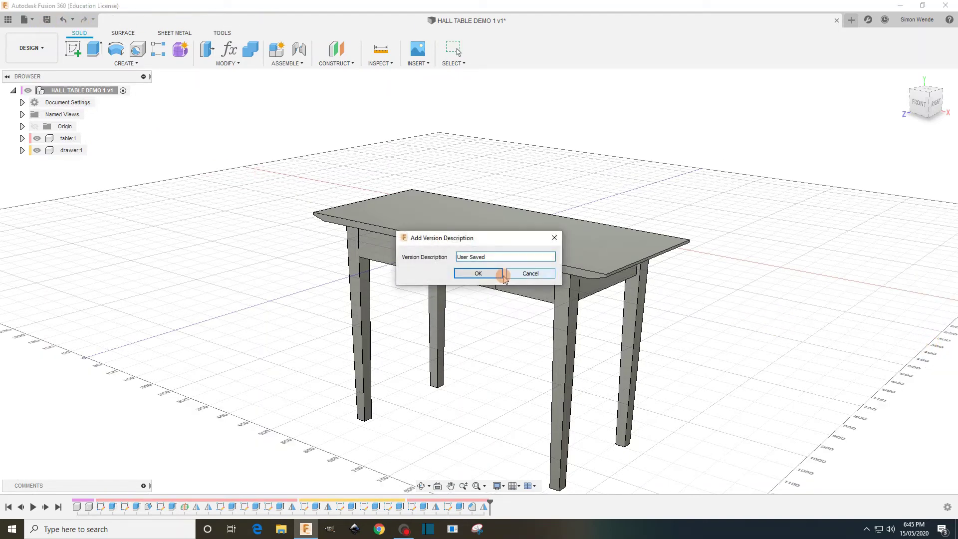
{"action": "left_click", "coordinate": [495, 275]}
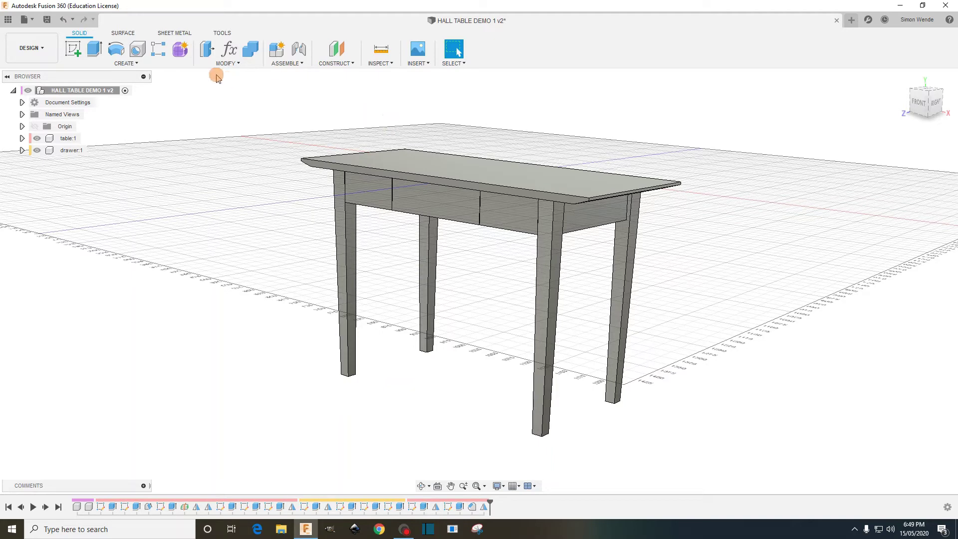
- Set the drawerwidth user parameter to 400 mm and apply it to the model
{"action": "left_click", "coordinate": [231, 49]}
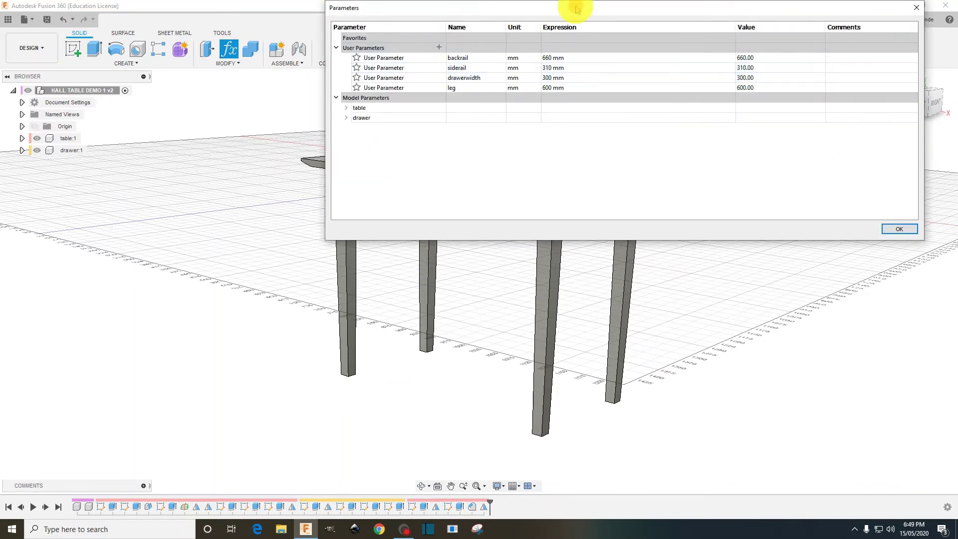
{"action": "left_click_drag", "start_coordinate": [572, 15], "coordinate": [511, 274]}
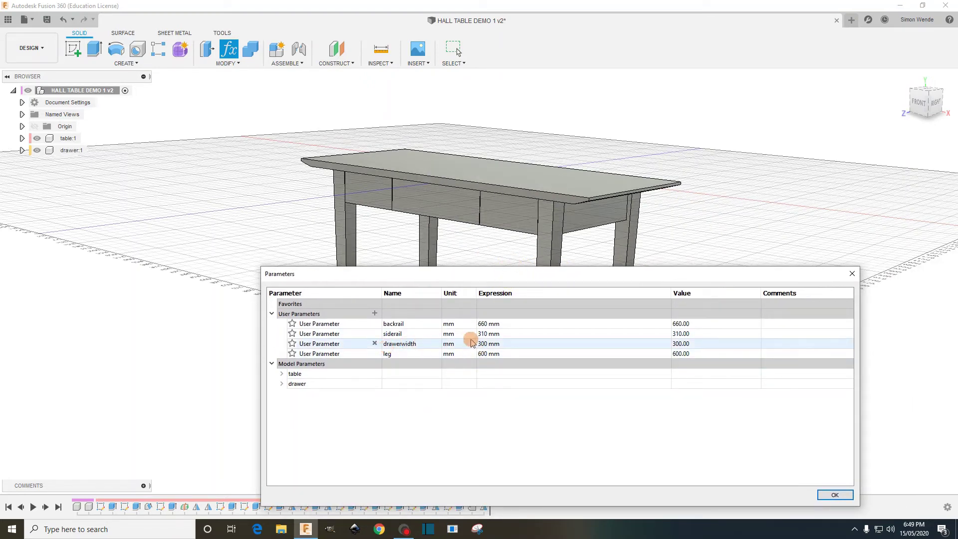
{"action": "double_click", "coordinate": [485, 344]}
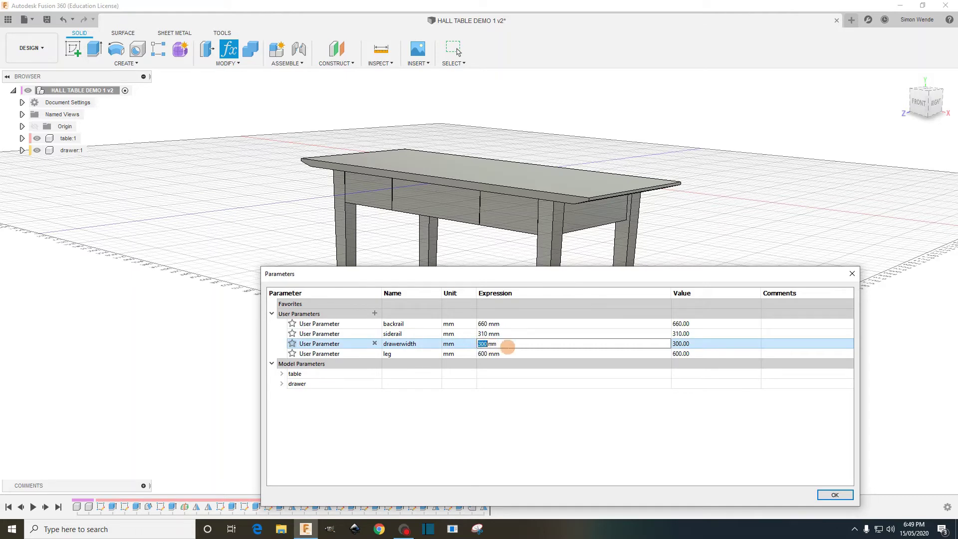
{"action": "type", "text": "3"}
{"action": "key", "text": "BackSpace"}
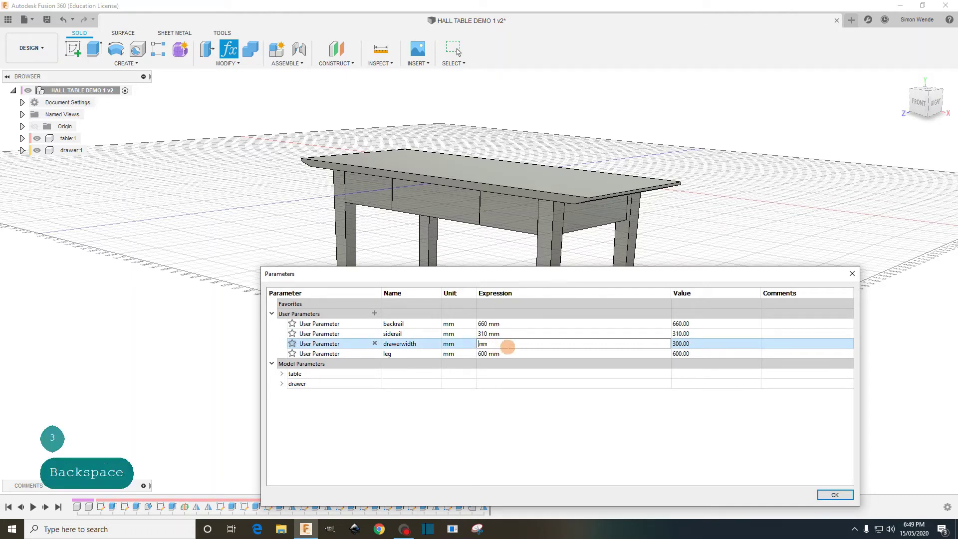
{"action": "type", "text": "400"}
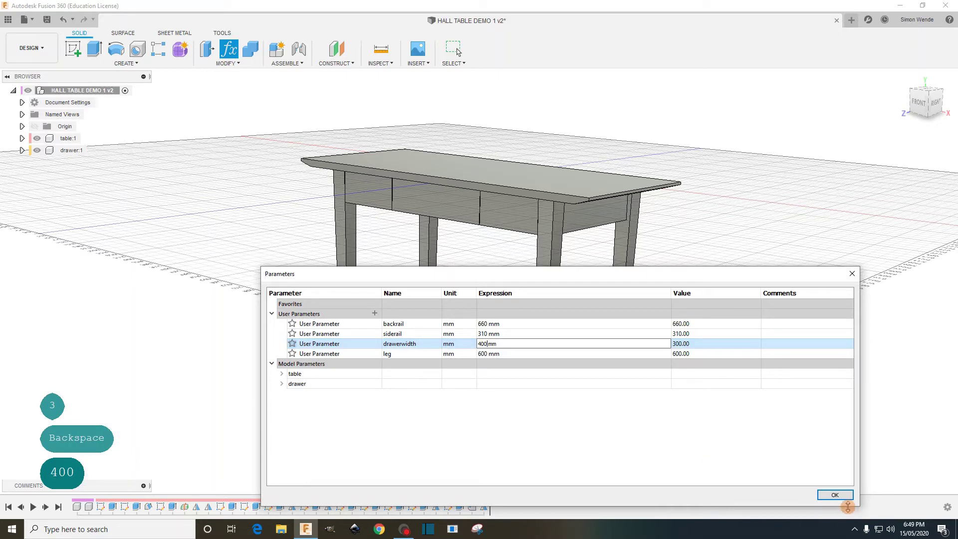
{"action": "left_click", "coordinate": [836, 495]}
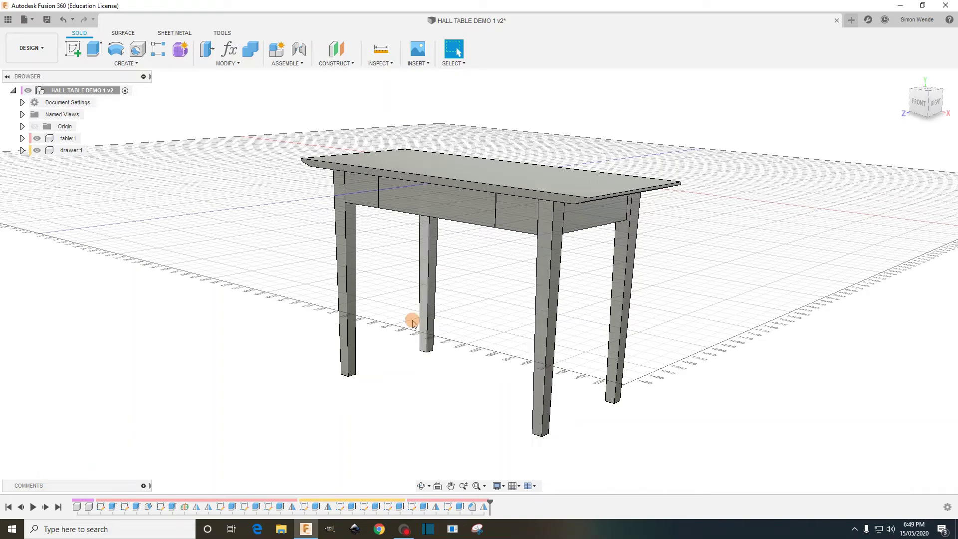
- Examine the joints between the drawer front and the adjoining front panels up close
{"action": "scroll", "coordinate": [492, 210], "scroll_direction": "up", "scroll_amount": 3}
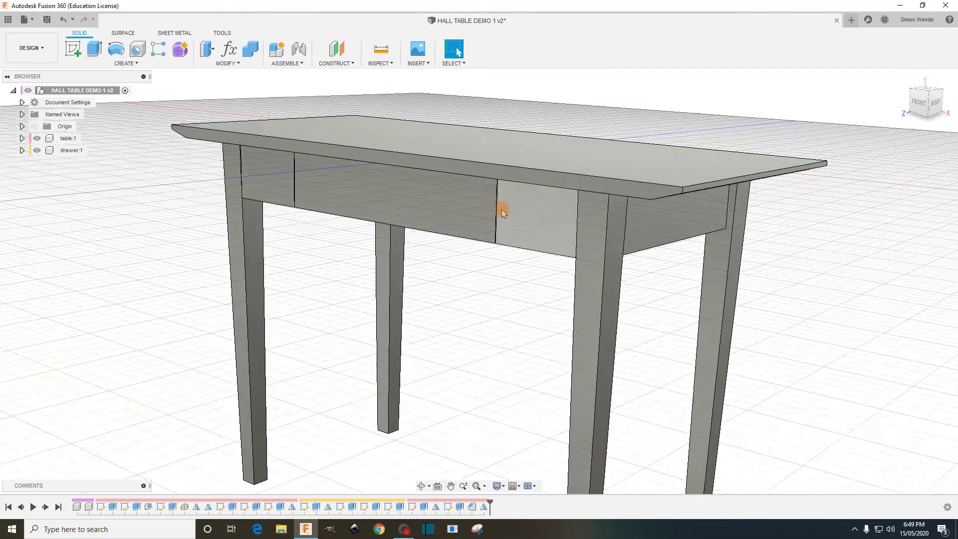
{"action": "scroll", "coordinate": [485, 220], "scroll_direction": "down", "scroll_amount": 2}
{"action": "scroll", "coordinate": [490, 216], "scroll_direction": "up", "scroll_amount": 4}
{"action": "scroll", "coordinate": [491, 217], "scroll_direction": "down", "scroll_amount": 2}
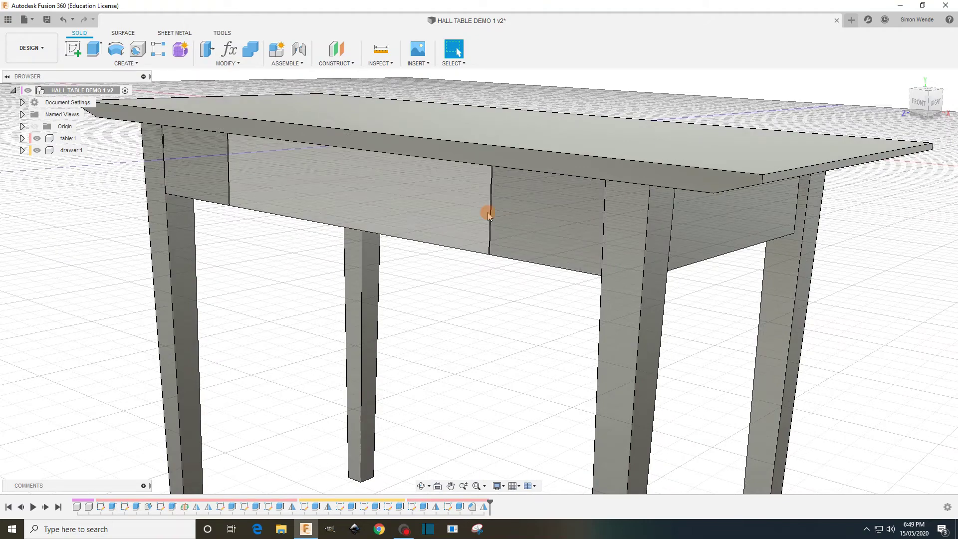
{"action": "scroll", "coordinate": [487, 214], "scroll_direction": "up", "scroll_amount": 2}
{"action": "scroll", "coordinate": [488, 213], "scroll_direction": "down", "scroll_amount": 3}
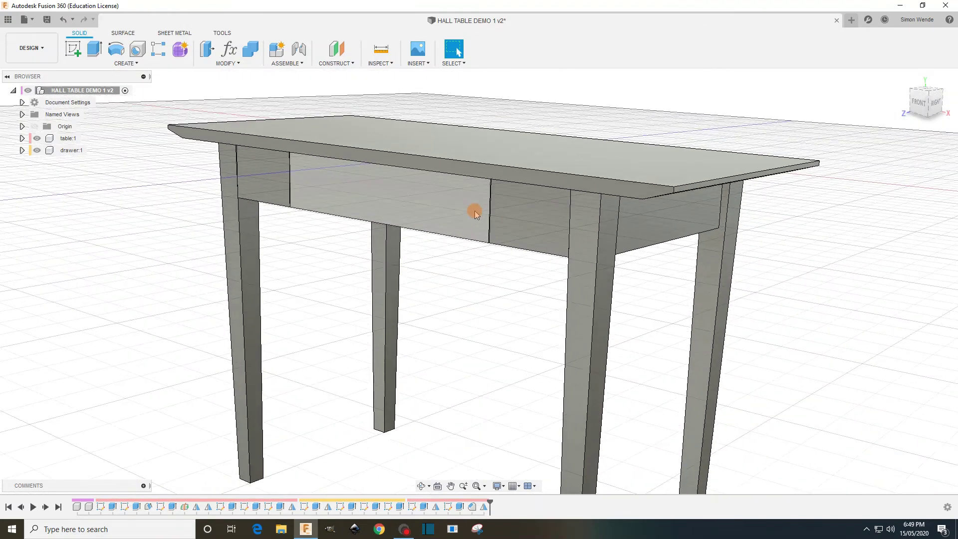
{"action": "scroll", "coordinate": [486, 210], "scroll_direction": "down", "scroll_amount": 2}
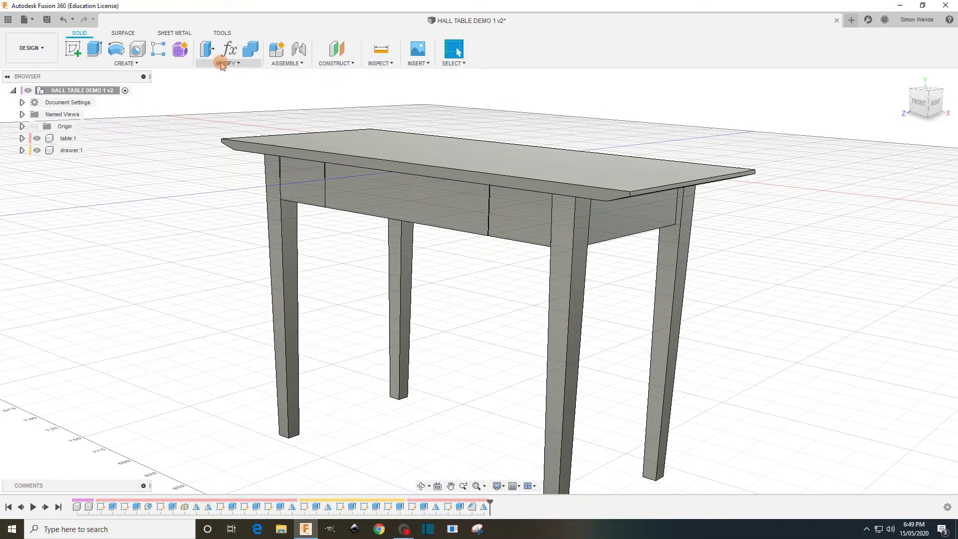
- Set the drawerwidth user parameter to 300 mm and apply it to the model
{"action": "left_click", "coordinate": [230, 50]}
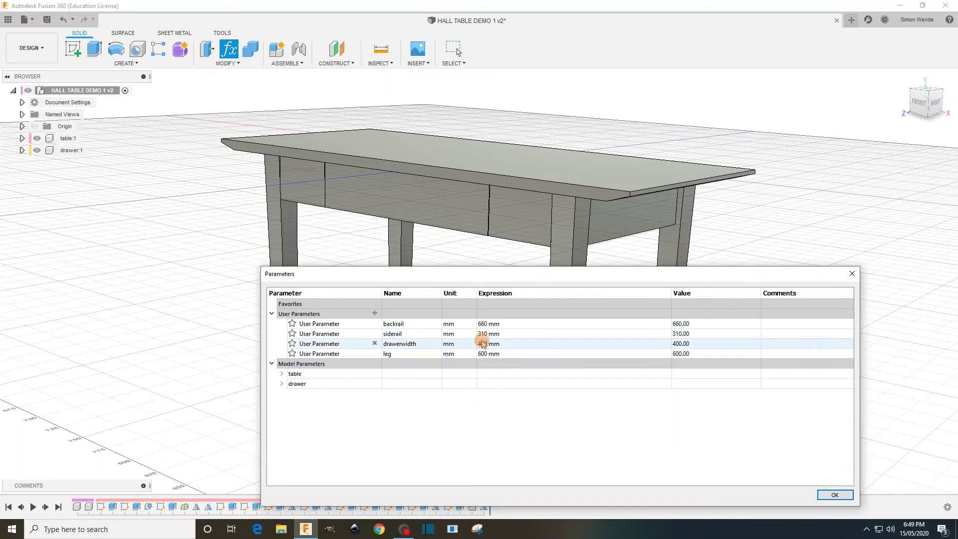
{"action": "left_click", "coordinate": [487, 344]}
{"action": "type", "text": "300"}
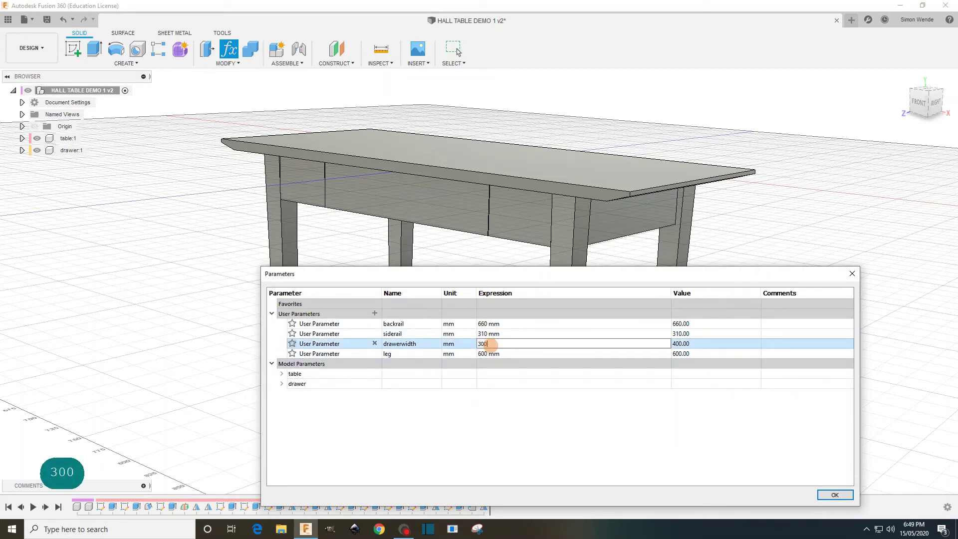
{"action": "left_click", "coordinate": [836, 495]}
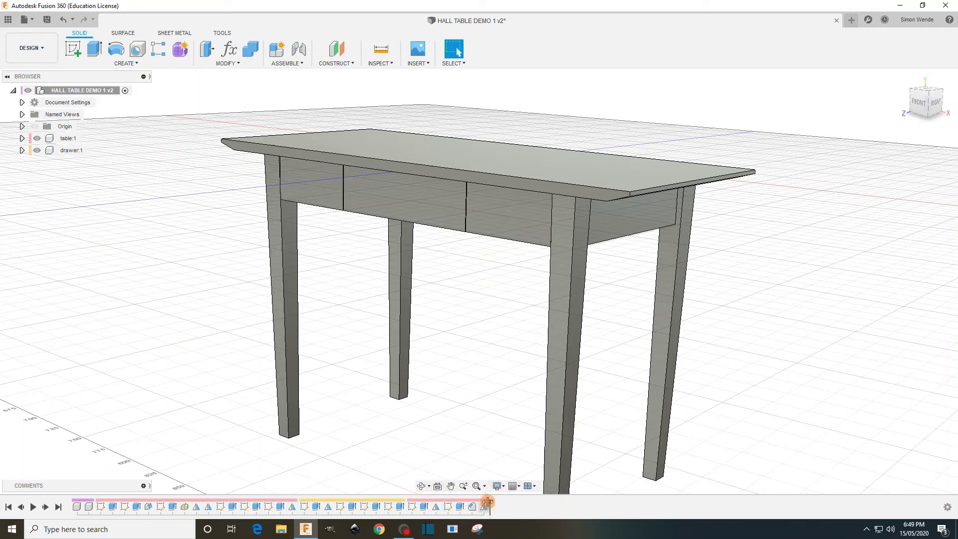
{"action": "left_click_drag", "start_coordinate": [487, 503], "coordinate": [440, 504]}
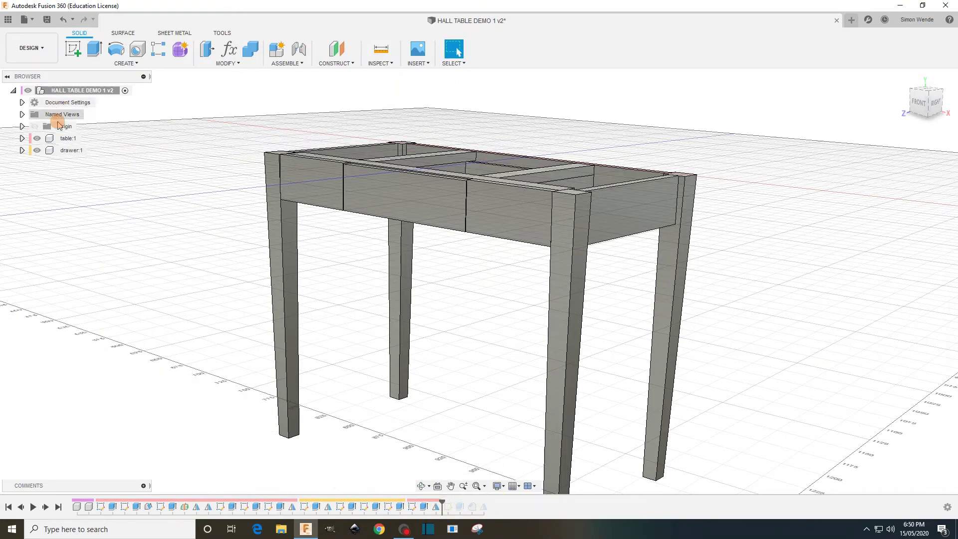
{"action": "left_click", "coordinate": [80, 138]}
{"action": "left_click", "coordinate": [378, 343]}
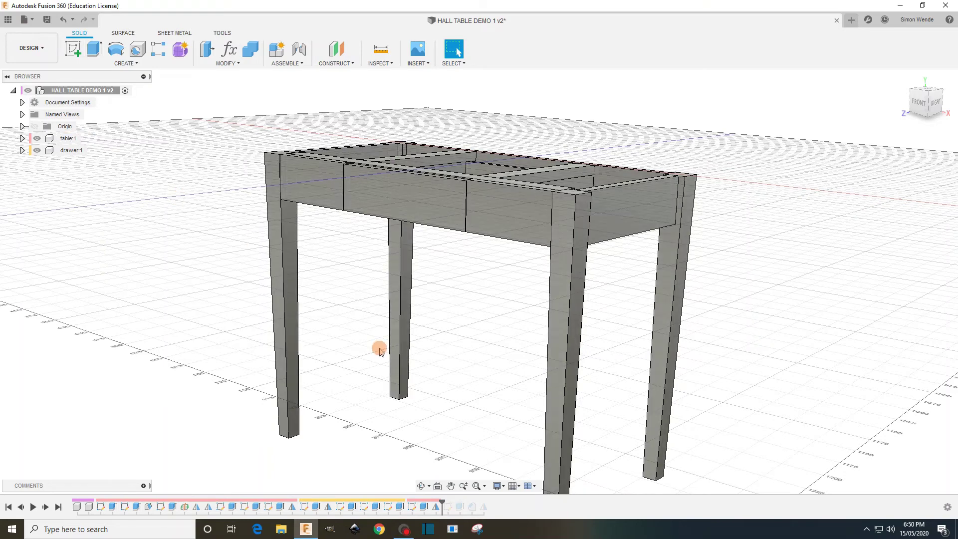
{"action": "mouse_move", "coordinate": [444, 501]}
{"action": "left_mouse_down"}
{"action": "mouse_move", "coordinate": [501, 503]}
{"action": "mouse_move", "coordinate": [492, 503]}
{"action": "left_mouse_up"}
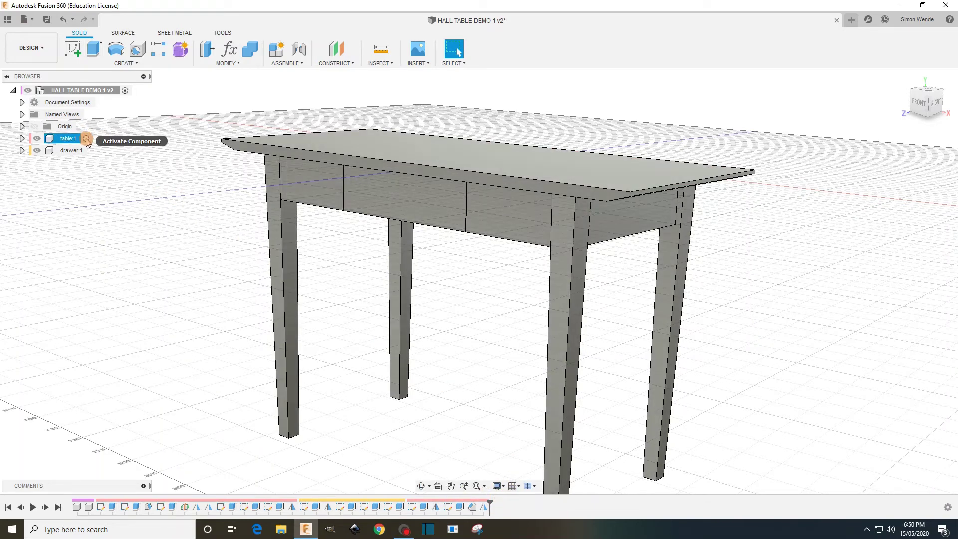
- Activate the table component, roll the timeline back to just after the front panel's extrusion, and open that panel's sketch for editing
{"action": "left_click", "coordinate": [74, 138]}
{"action": "left_click", "coordinate": [178, 310]}
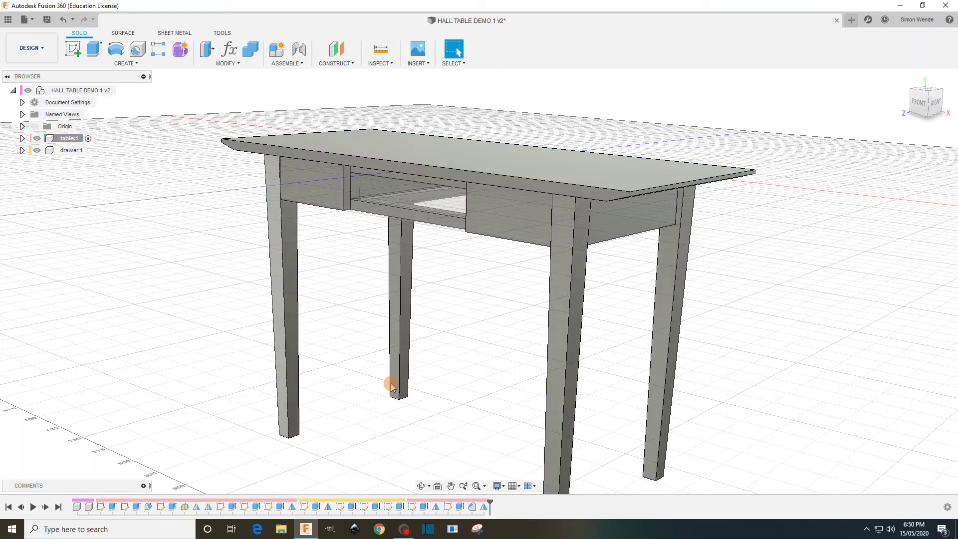
{"action": "mouse_move", "coordinate": [490, 502]}
{"action": "left_mouse_down"}
{"action": "mouse_move", "coordinate": [381, 501]}
{"action": "mouse_move", "coordinate": [425, 501]}
{"action": "left_mouse_up"}
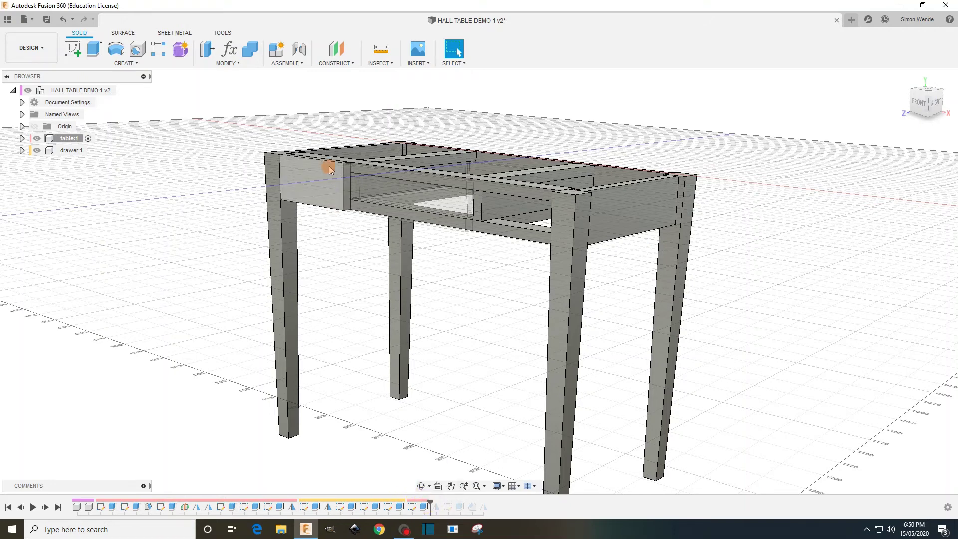
{"action": "right_click", "coordinate": [414, 507]}
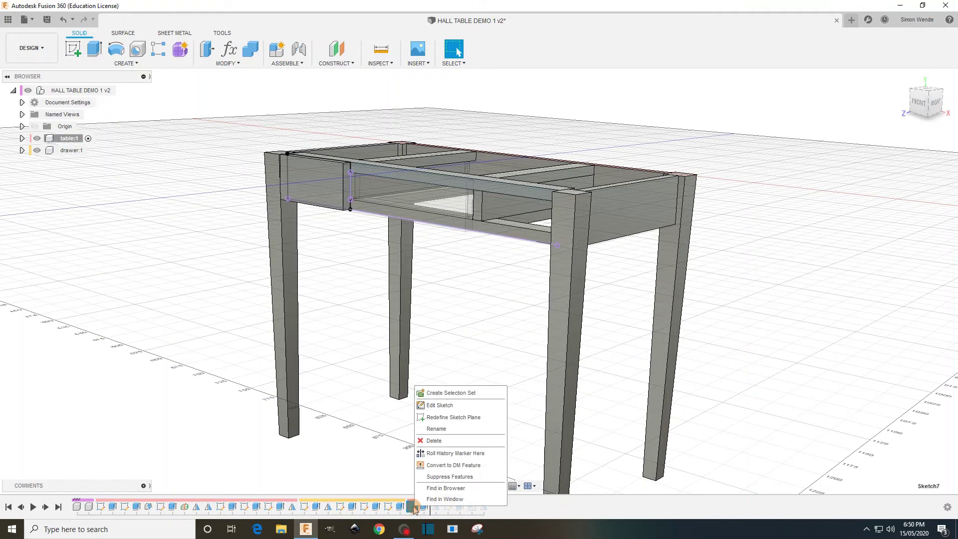
{"action": "left_click", "coordinate": [429, 405]}
{"action": "left_click", "coordinate": [380, 200]}
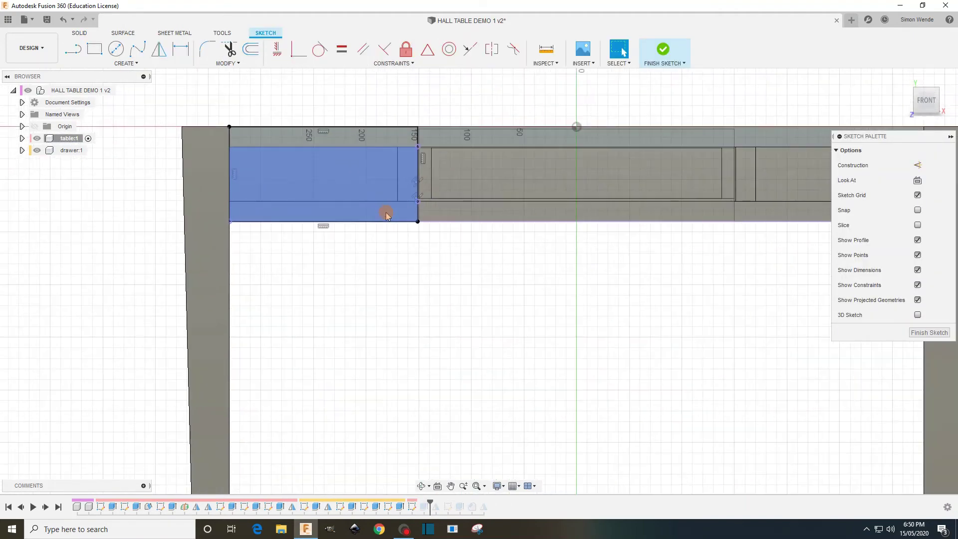
- Delete the collinear constraint tying the front panel's inner vertical line to the projected divider edge
{"action": "scroll", "coordinate": [387, 215], "scroll_direction": "up", "scroll_amount": 2}
{"action": "scroll", "coordinate": [472, 342], "scroll_direction": "down", "scroll_amount": 2}
{"action": "scroll", "coordinate": [423, 216], "scroll_direction": "up", "scroll_amount": 4}
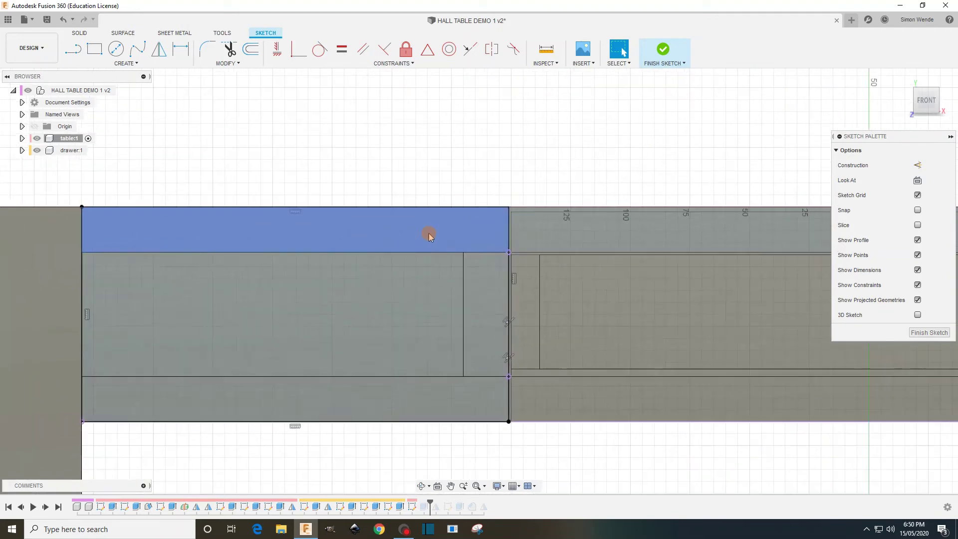
{"action": "left_click", "coordinate": [505, 321]}
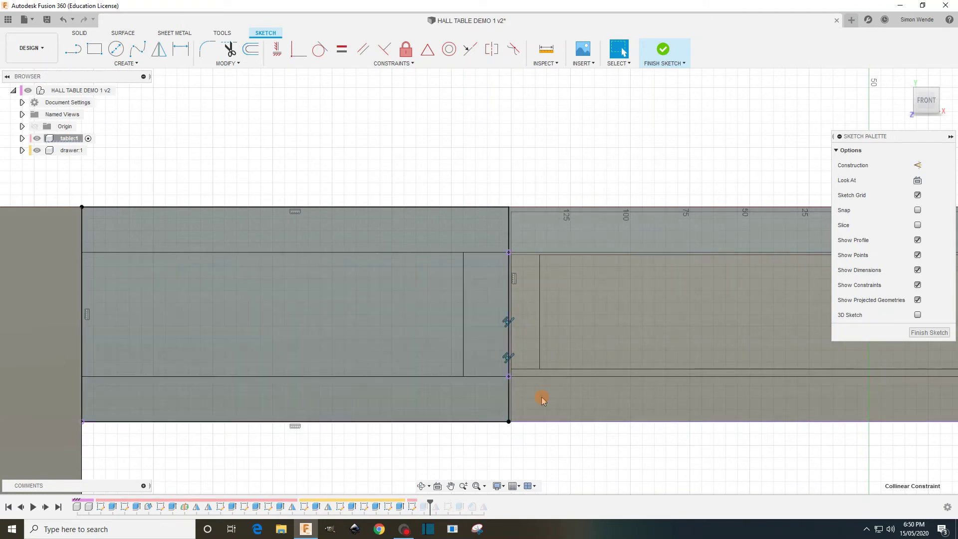
{"action": "left_click", "coordinate": [554, 446]}
{"action": "left_click_drag", "start_coordinate": [524, 303], "coordinate": [499, 345]}
{"action": "left_click", "coordinate": [524, 317]}
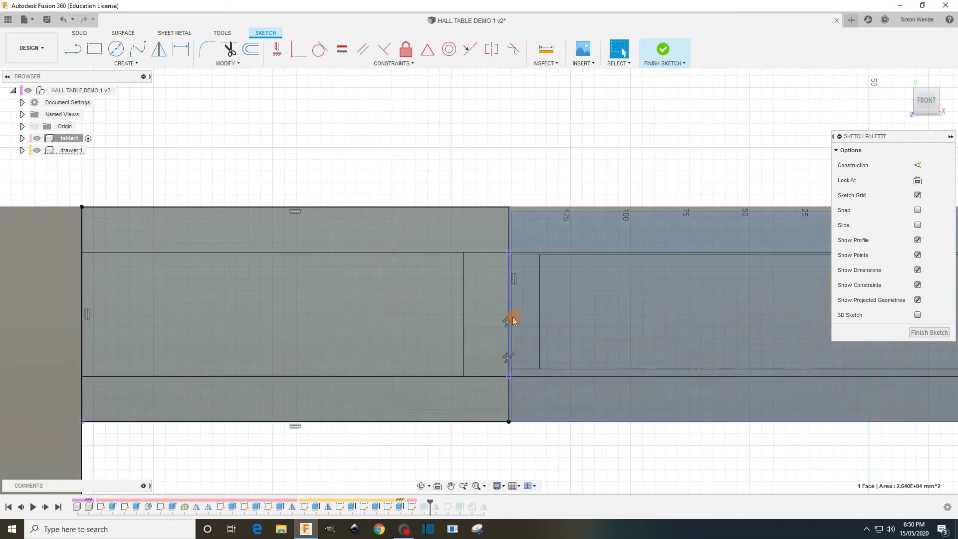
{"action": "left_click", "coordinate": [514, 321]}
{"action": "scroll", "coordinate": [515, 323], "scroll_direction": "up", "scroll_amount": 3}
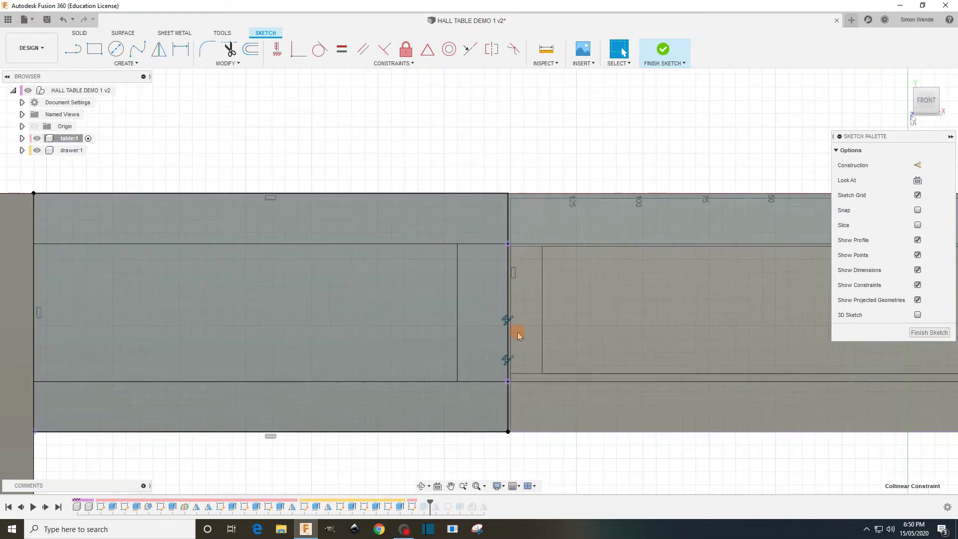
{"action": "key", "text": "Delete"}
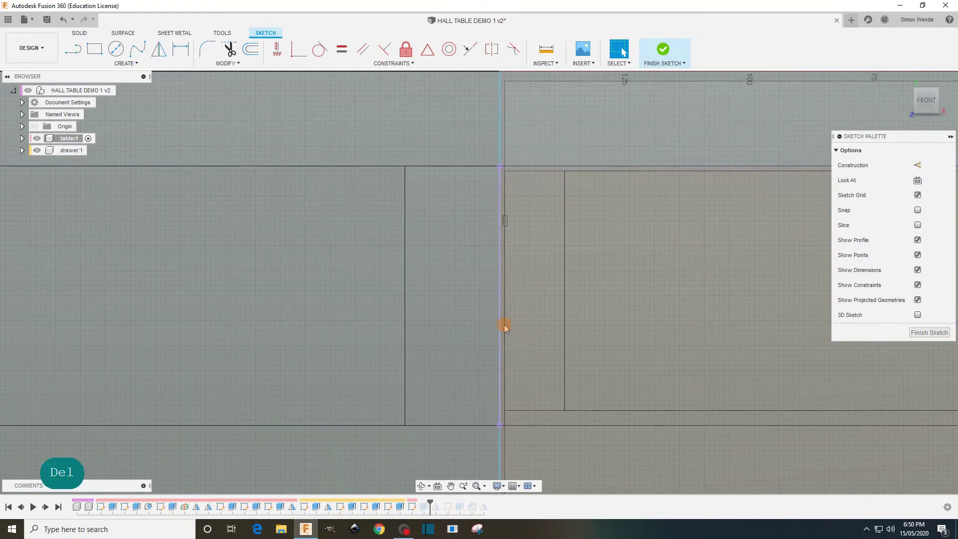
{"action": "scroll", "coordinate": [504, 327], "scroll_direction": "down", "scroll_amount": 3}
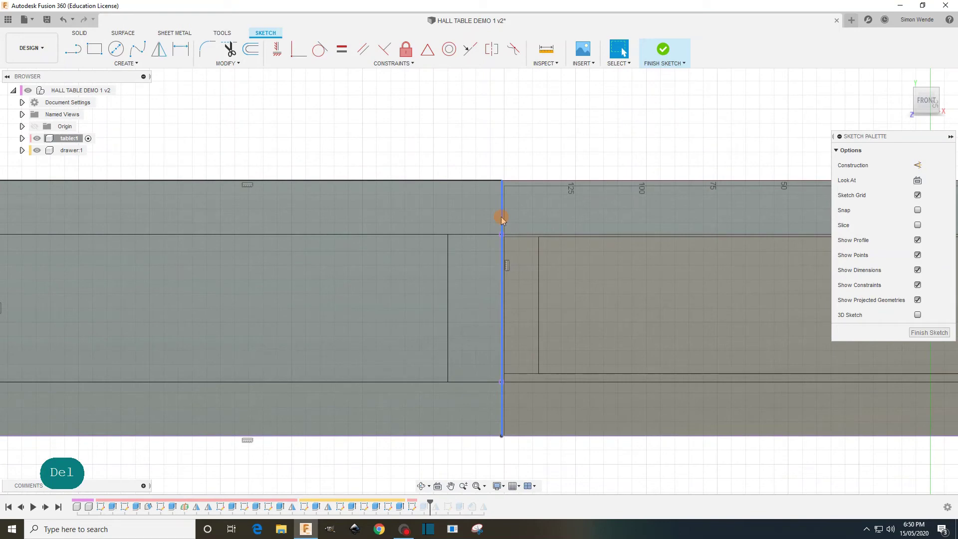
- Move the panel's freed inner vertical line away from the projected divider edge, toward the leg
{"action": "left_click", "coordinate": [501, 250]}
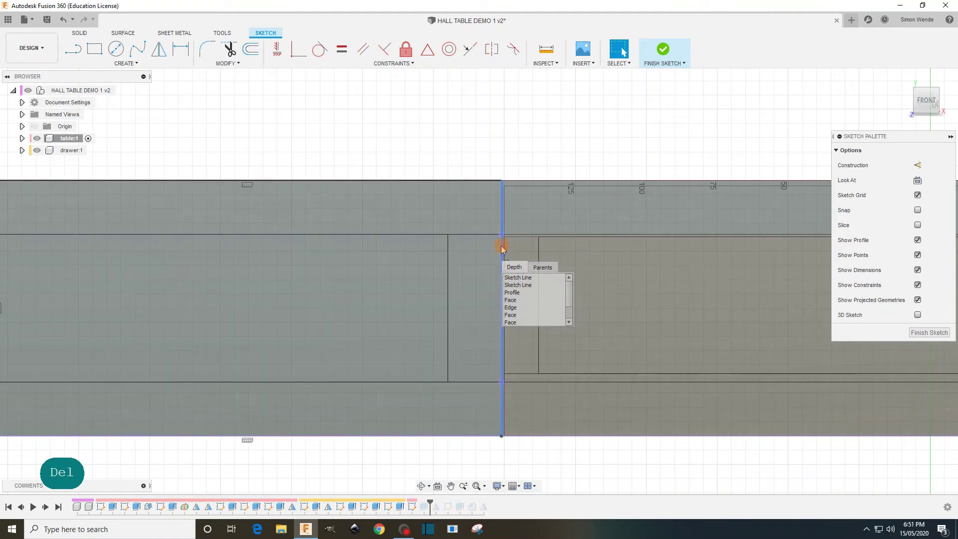
{"action": "left_click_drag", "start_coordinate": [501, 246], "coordinate": [473, 250]}
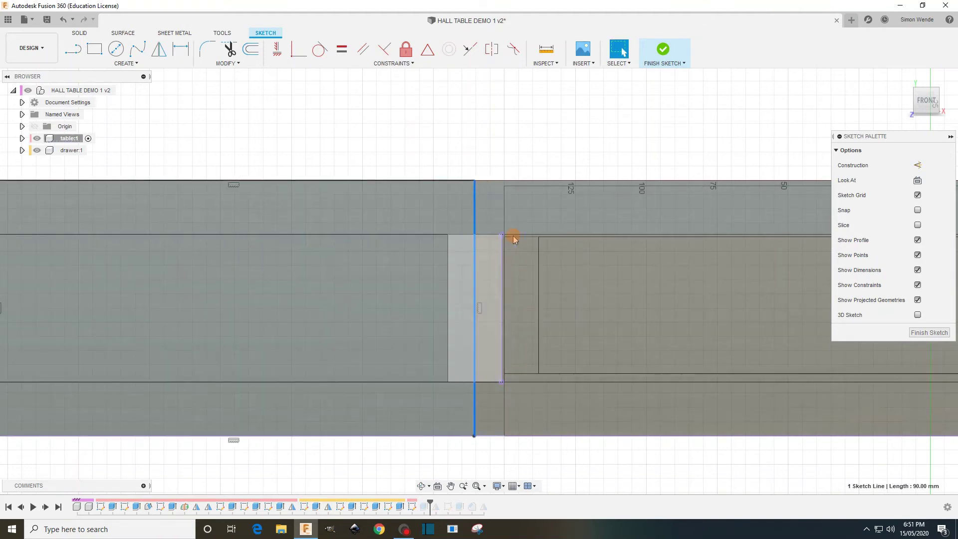
{"action": "left_click", "coordinate": [500, 125]}
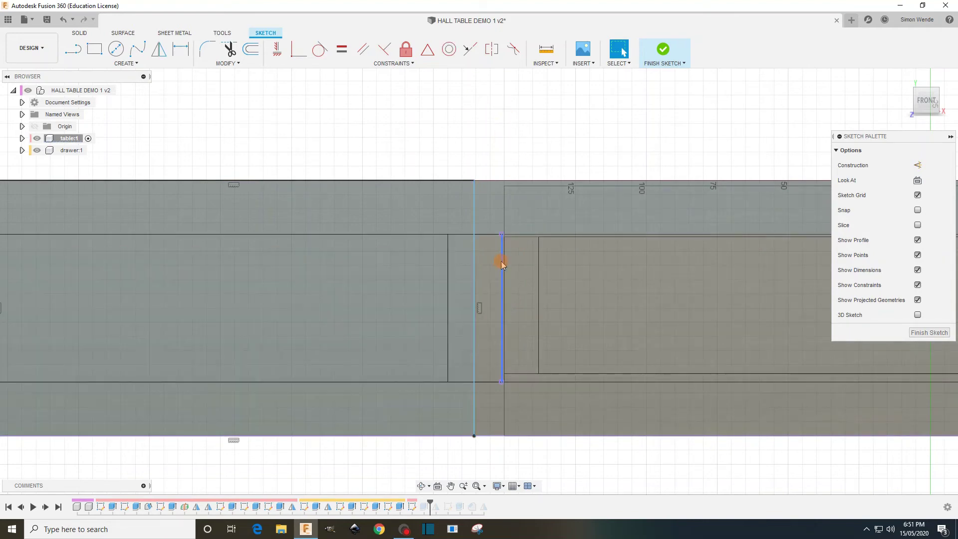
- Make the panel's inner vertical line collinear with the projected divider edge and finish the sketch
{"action": "left_click", "coordinate": [471, 49]}
{"action": "left_click", "coordinate": [475, 269]}
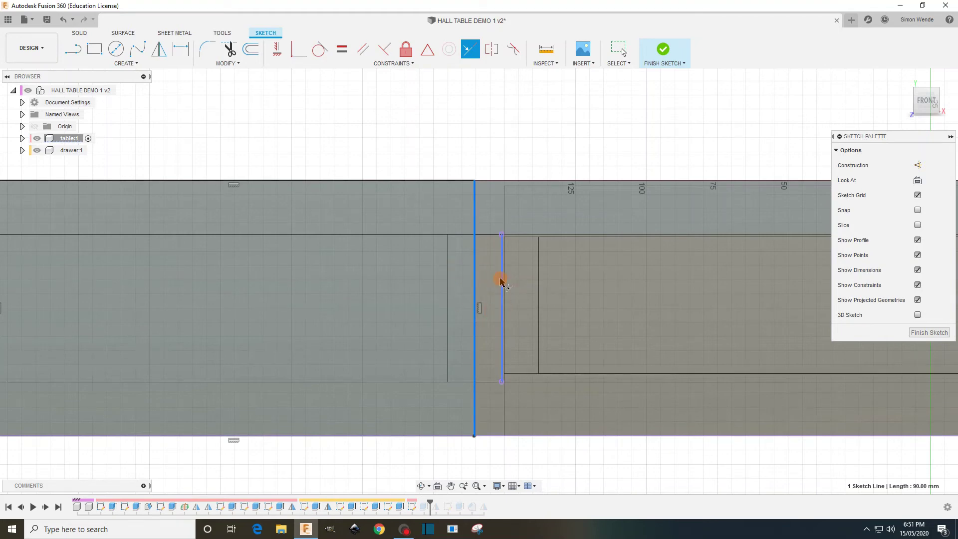
{"action": "left_click", "coordinate": [501, 280]}
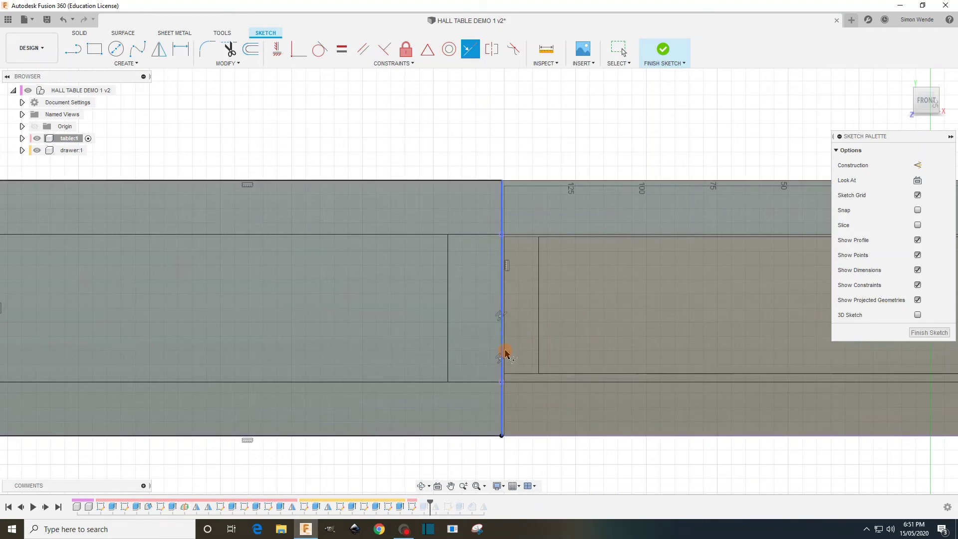
{"action": "scroll", "coordinate": [509, 325], "scroll_direction": "up", "scroll_amount": 3}
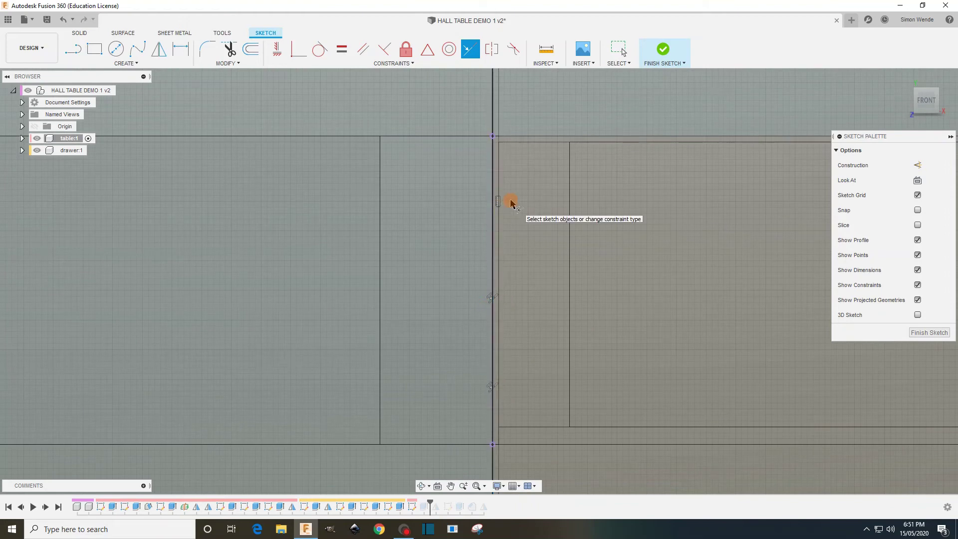
{"action": "scroll", "coordinate": [500, 220], "scroll_direction": "down", "scroll_amount": 5}
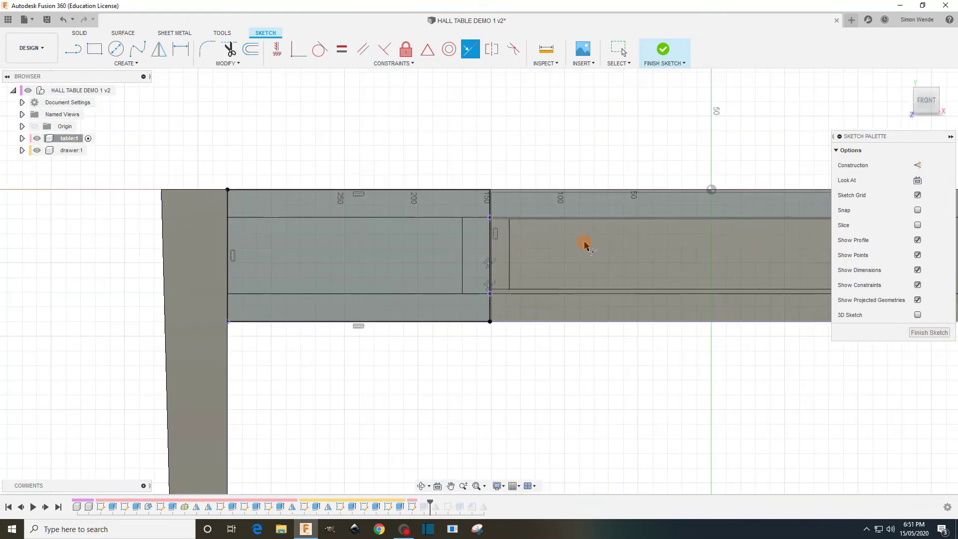
{"action": "left_click", "coordinate": [941, 332]}
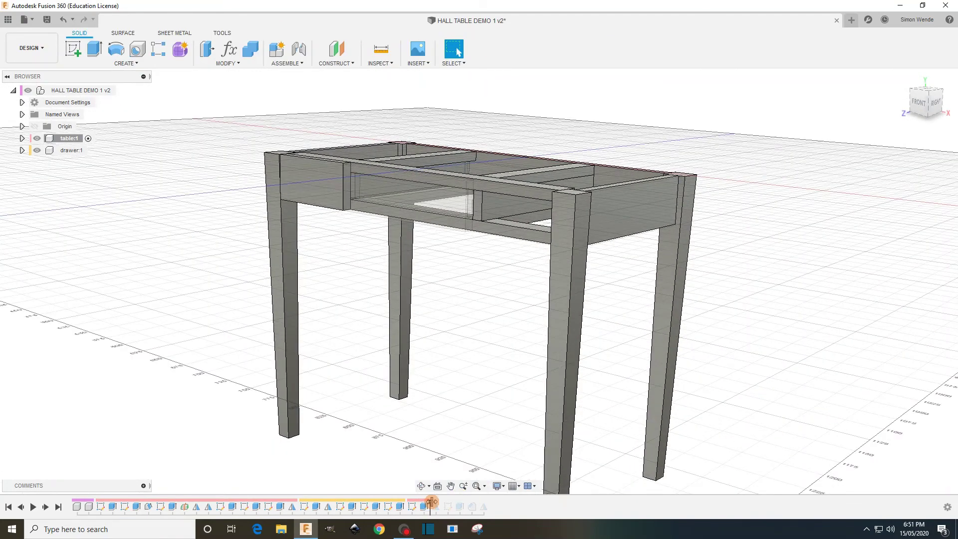
- Roll the timeline forward to its end and reactivate the top-level assembly
{"action": "left_click_drag", "start_coordinate": [430, 501], "coordinate": [489, 502]}
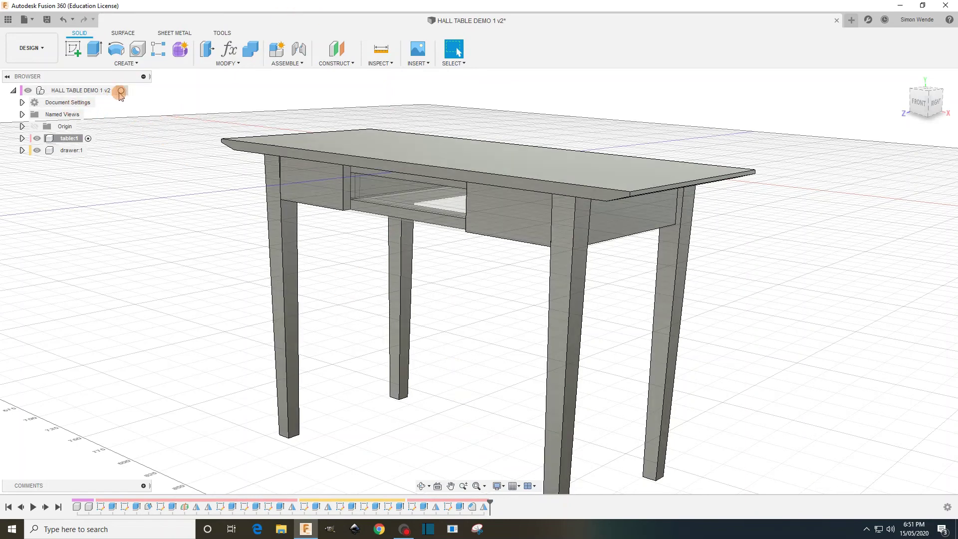
{"action": "left_click", "coordinate": [120, 91]}
{"action": "left_click", "coordinate": [170, 226]}
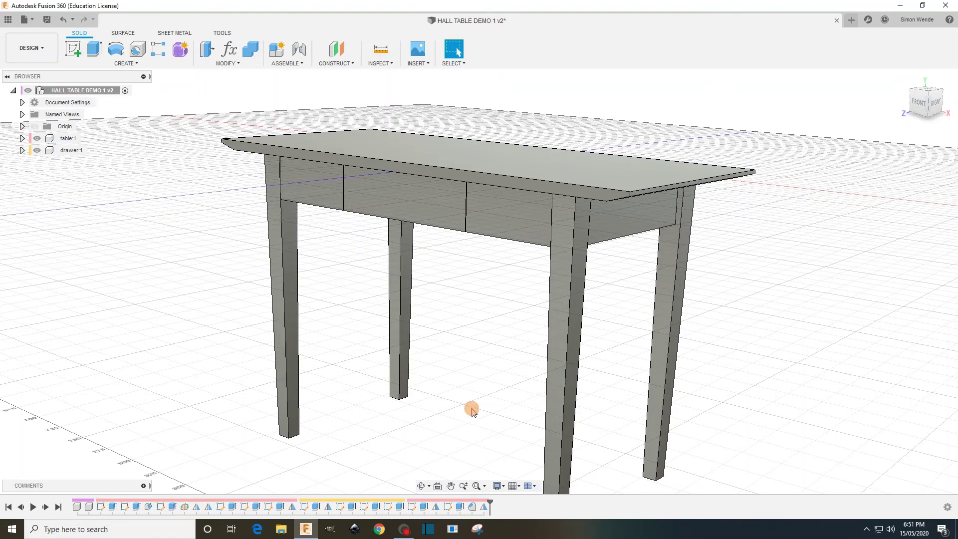
- Open the design's parameters and set the drawerwidth user parameter to 400 mm
{"action": "middle_click_drag", "start_coordinate": [466, 406], "coordinate": [475, 382], "text": "shift"}
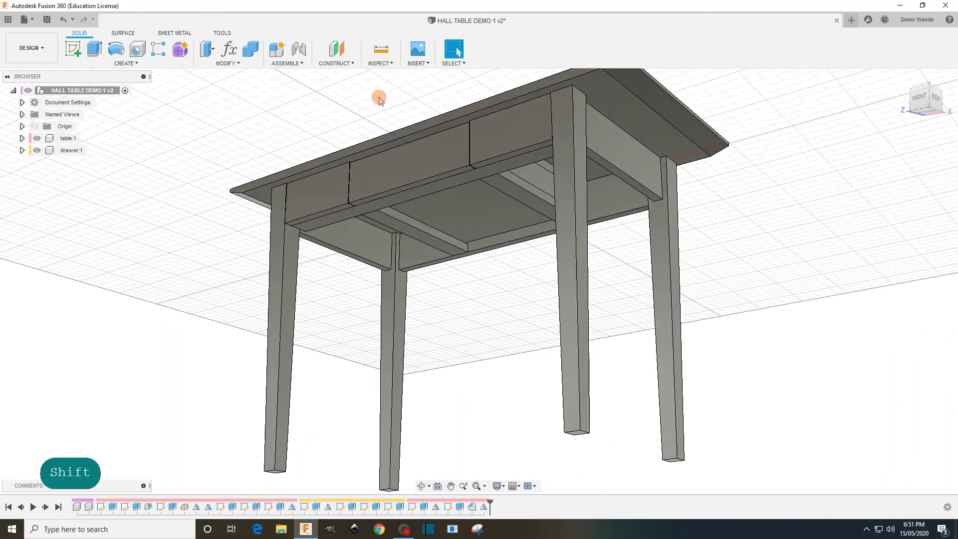
{"action": "left_click", "coordinate": [228, 49]}
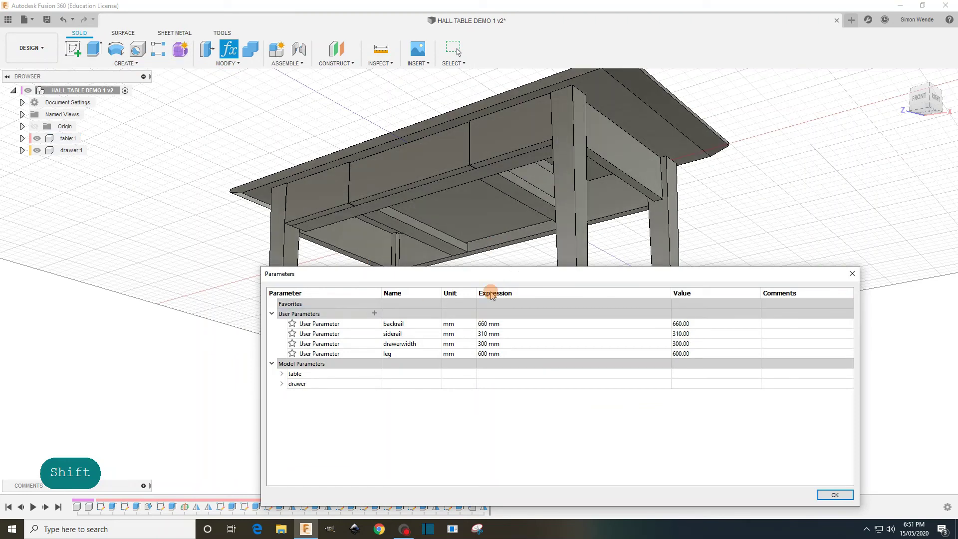
{"action": "left_click_drag", "start_coordinate": [491, 277], "coordinate": [512, 290]}
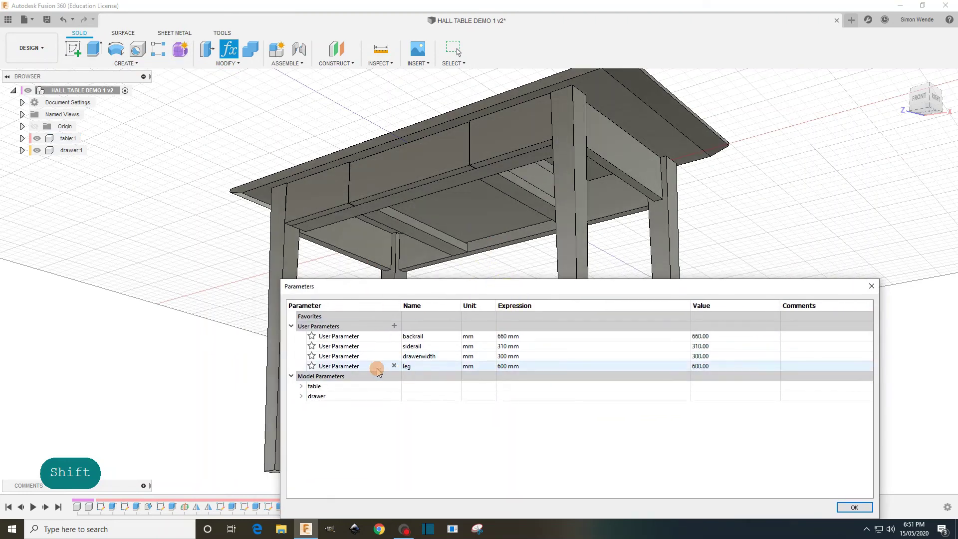
{"action": "double_click", "coordinate": [503, 356]}
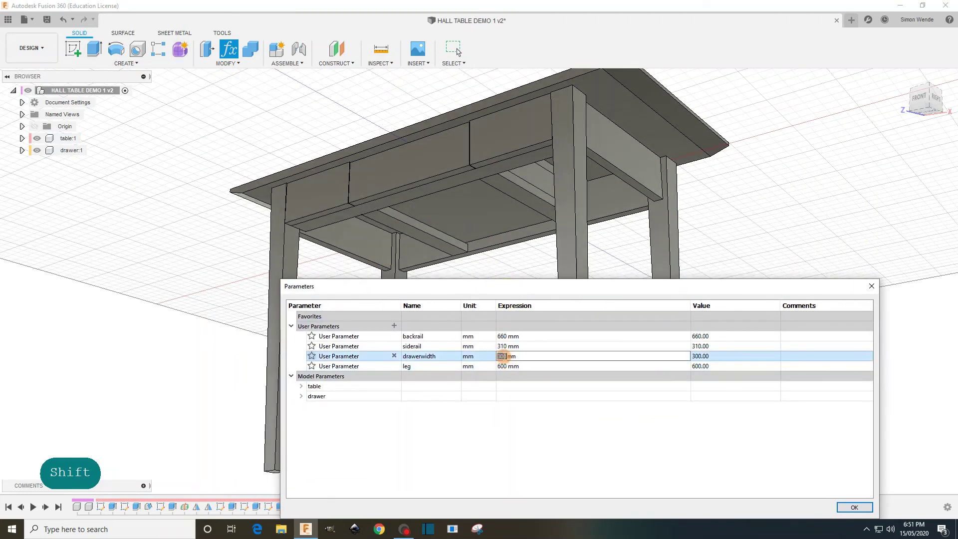
{"action": "type", "text": "400"}
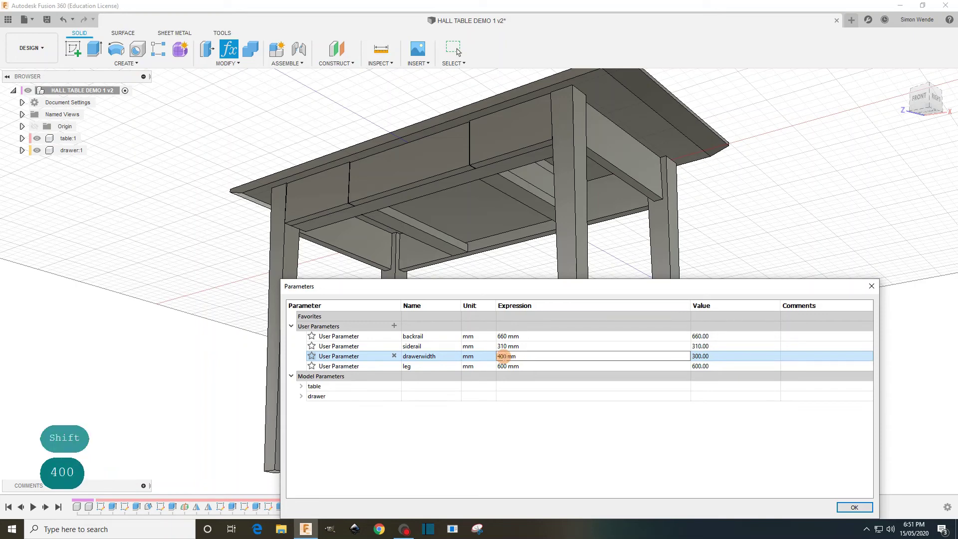
{"action": "key", "text": "Return"}
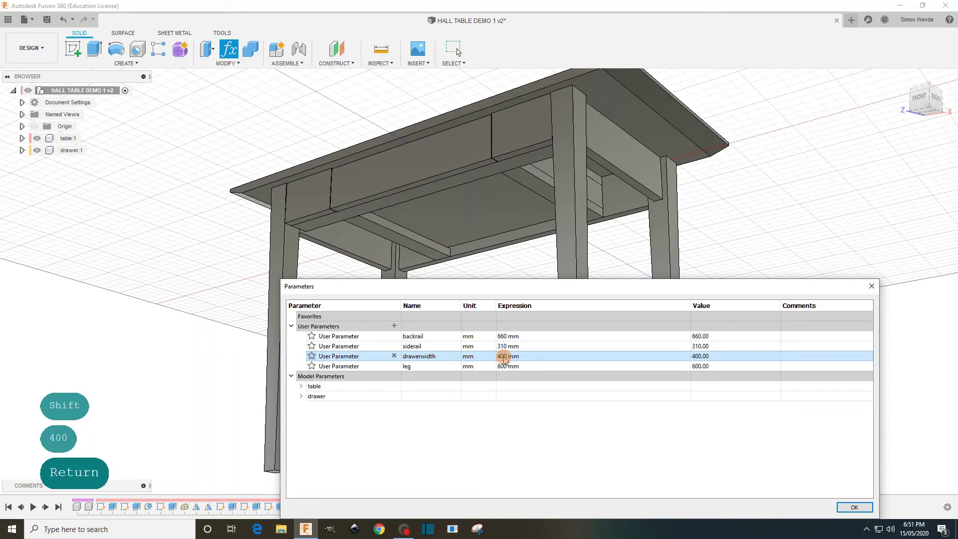
- Reduce the drawerwidth user parameter to 200 mm
{"action": "double_click", "coordinate": [510, 357]}
{"action": "double_click", "coordinate": [501, 356]}
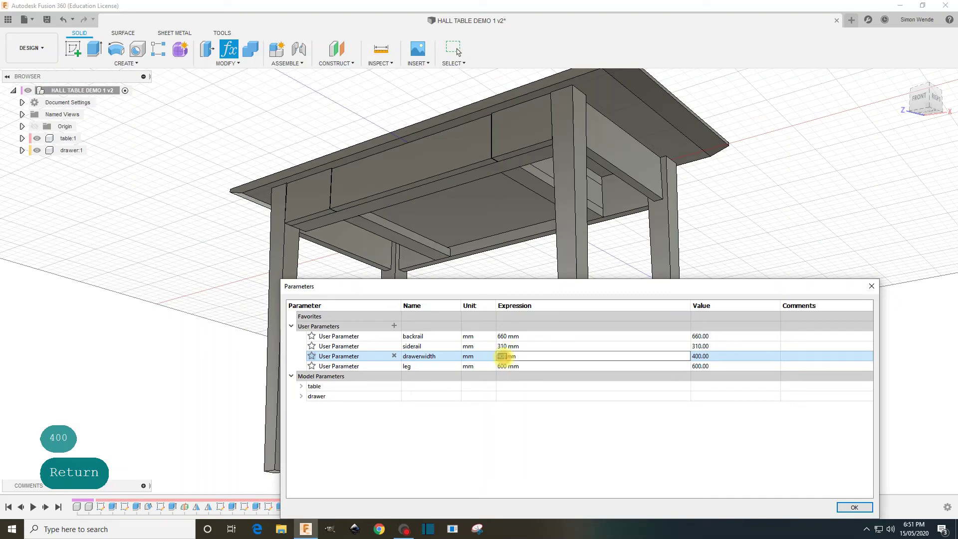
{"action": "type", "text": "200"}
{"action": "key", "text": "Return"}
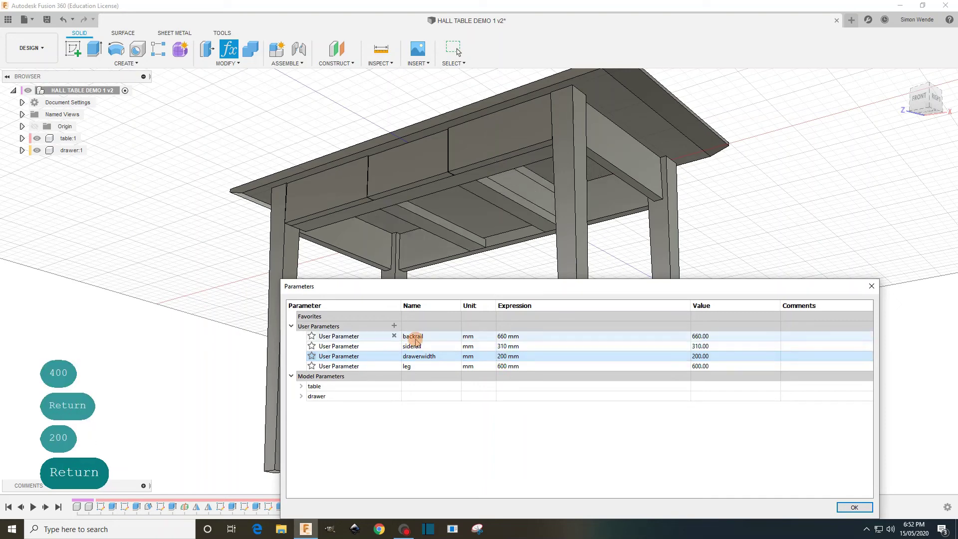
- Lengthen the table by setting the backrail user parameter to 800 mm
{"action": "double_click", "coordinate": [502, 337]}
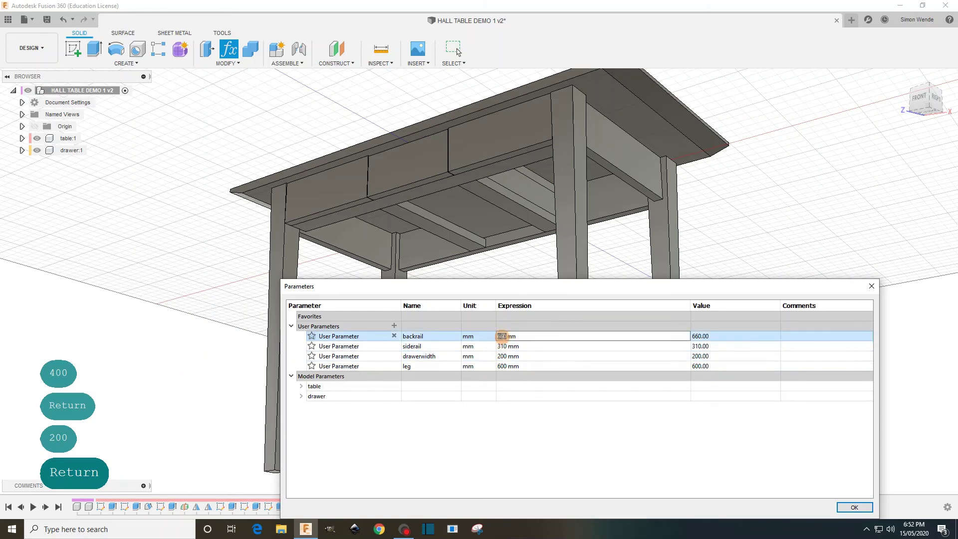
{"action": "type", "text": "800"}
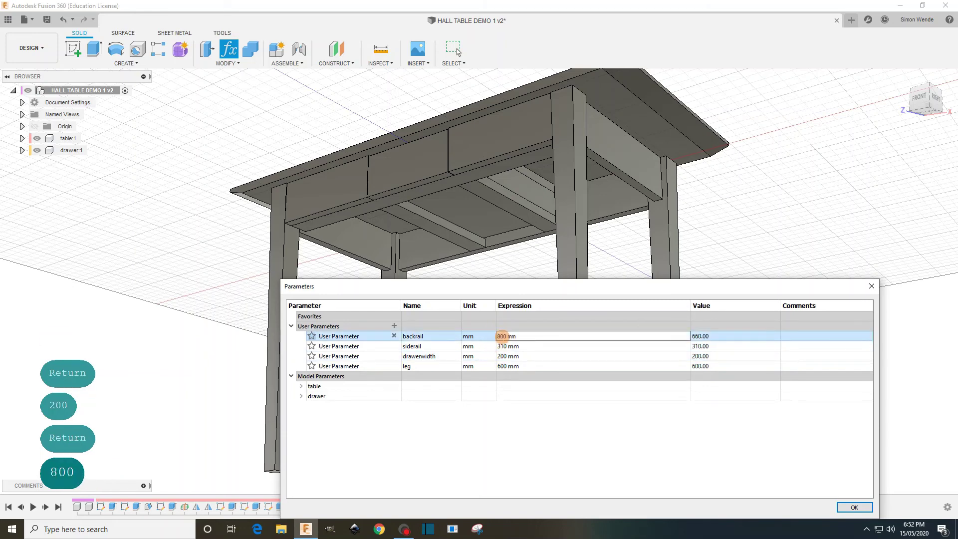
{"action": "key", "text": "Return"}
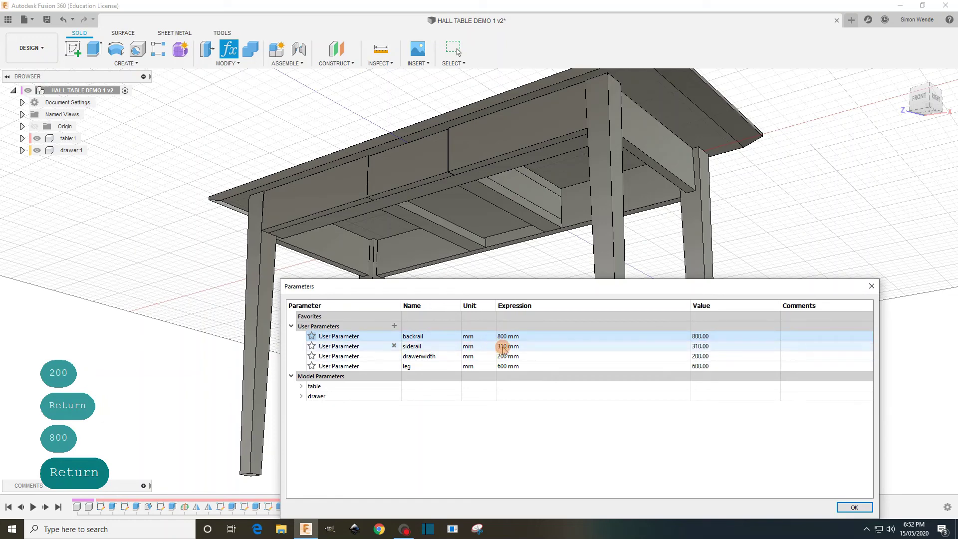
- Try the siderail user parameter at 250 mm and return it to 310 mm
{"action": "double_click", "coordinate": [502, 346]}
{"action": "type", "text": "250"}
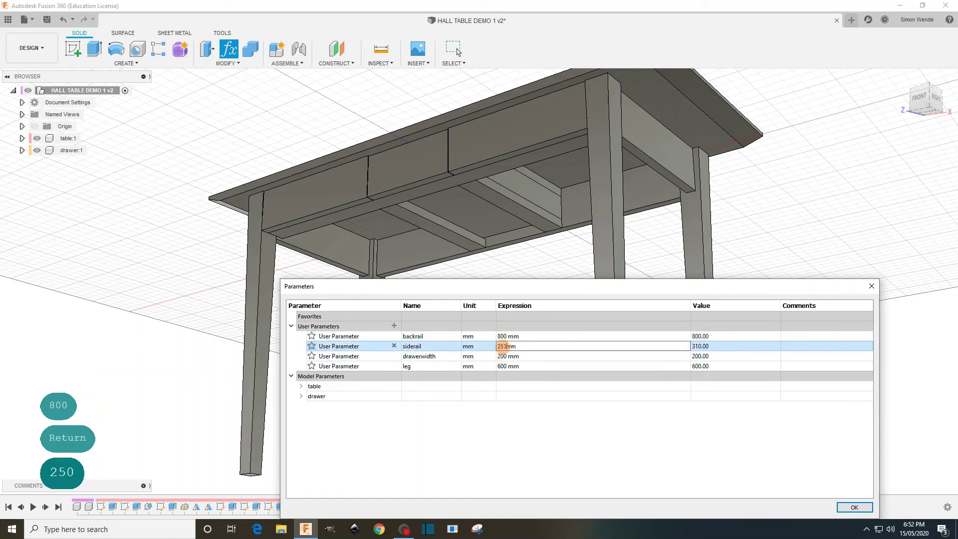
{"action": "key", "text": "Return"}
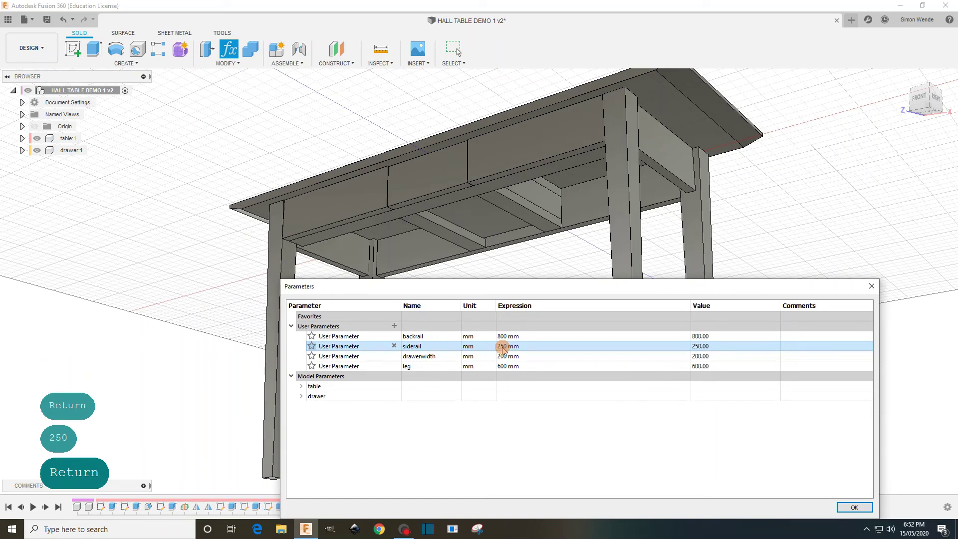
{"action": "double_click", "coordinate": [501, 346]}
{"action": "type", "text": "31"}
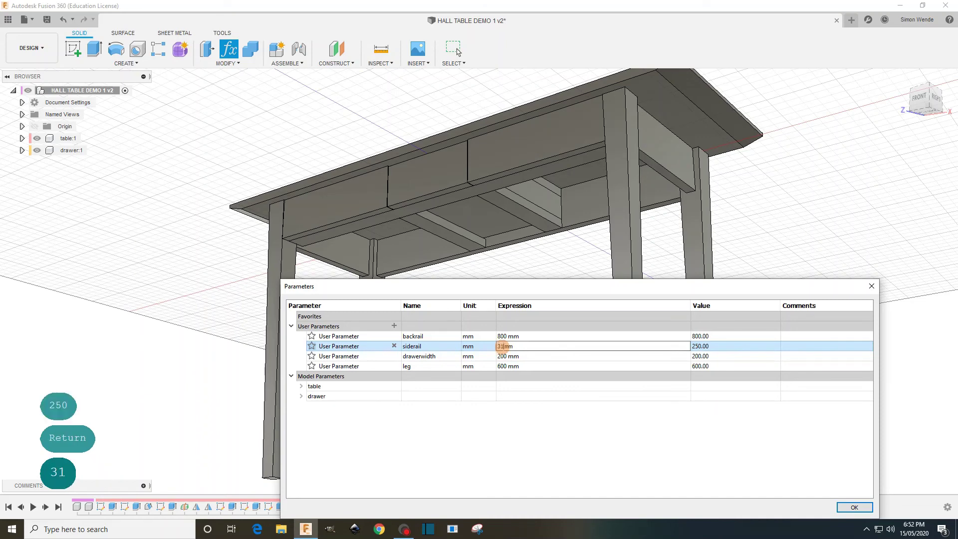
- Widen the drawer by setting the drawerwidth user parameter to 400 mm
{"action": "double_click", "coordinate": [501, 356]}
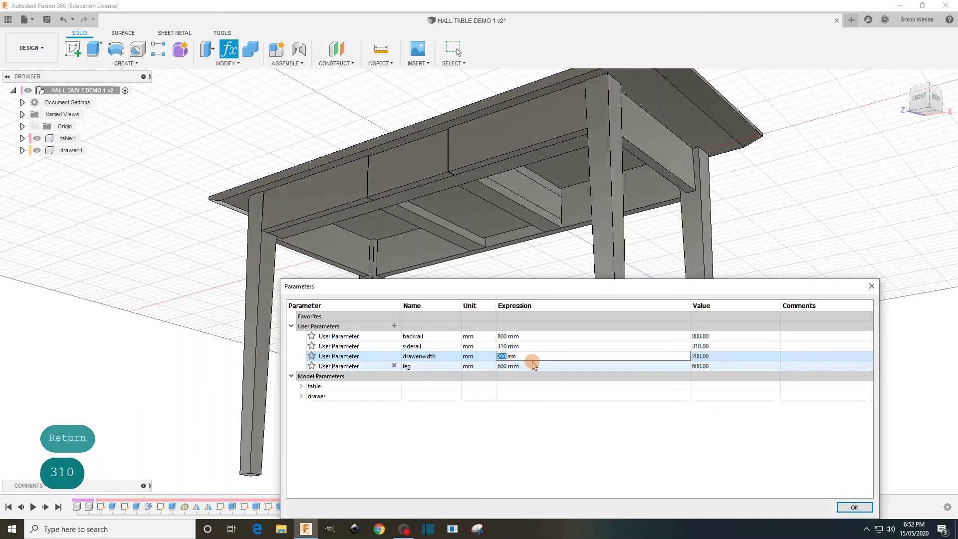
{"action": "type", "text": "400"}
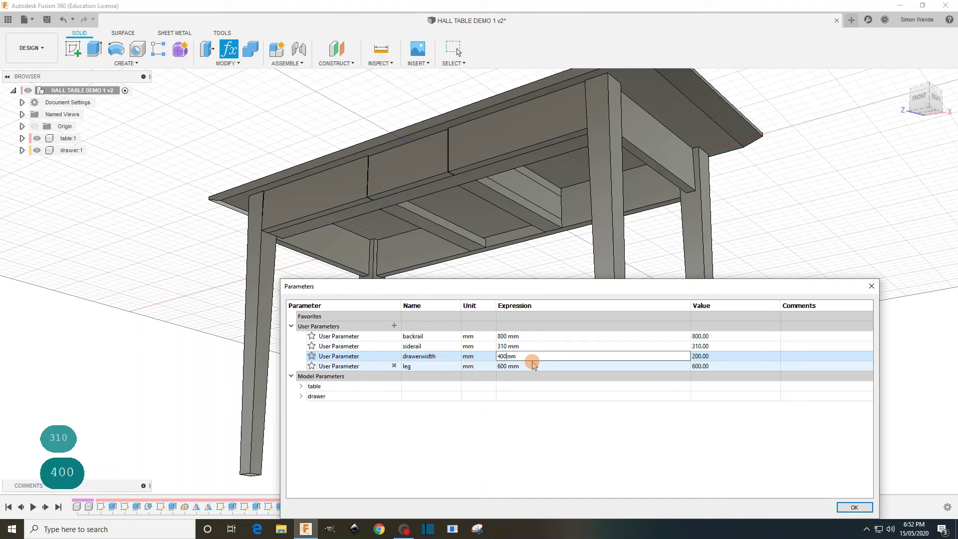
{"action": "key", "text": "Return"}
- Set the leg user parameter to 650 mm and close the parameter list
{"action": "scroll", "coordinate": [224, 322], "scroll_direction": "down", "scroll_amount": 4}
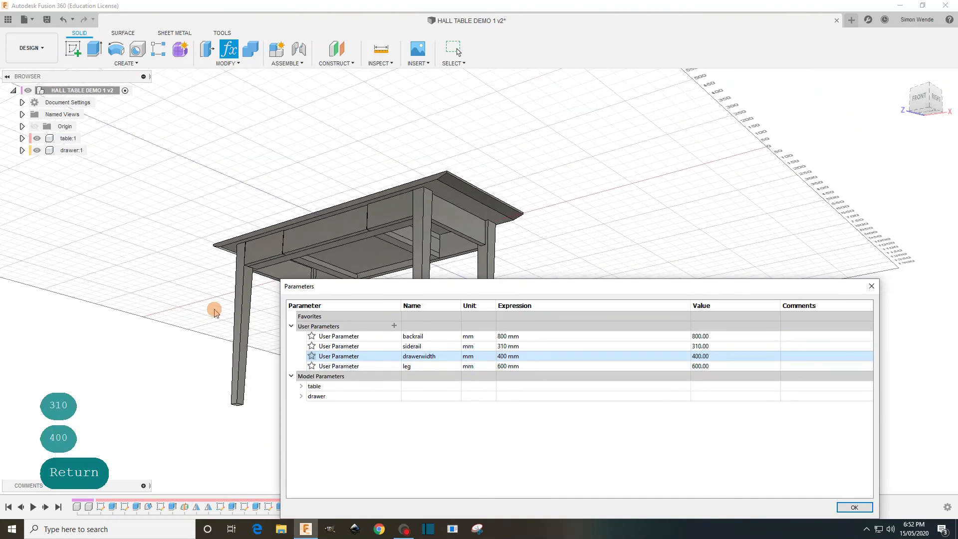
{"action": "double_click", "coordinate": [499, 365]}
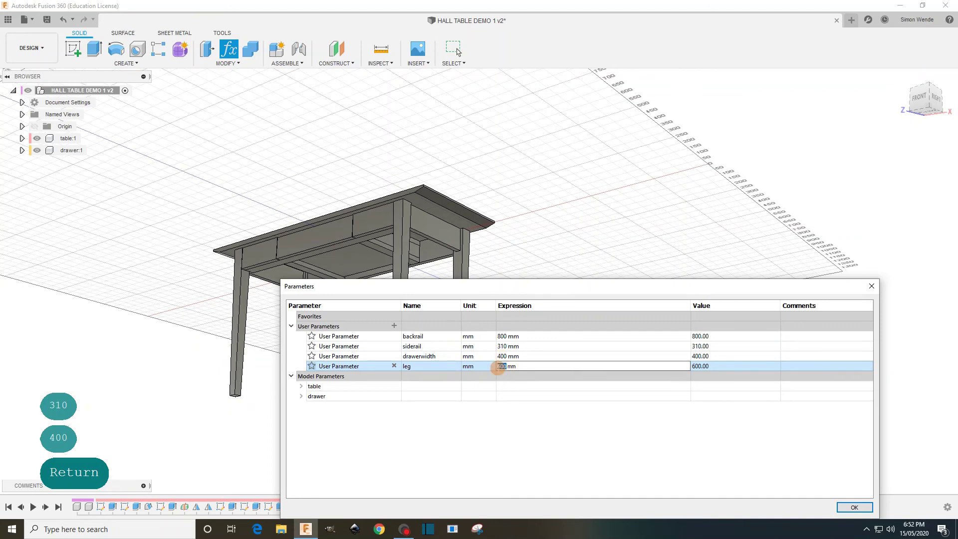
{"action": "type", "text": "650"}
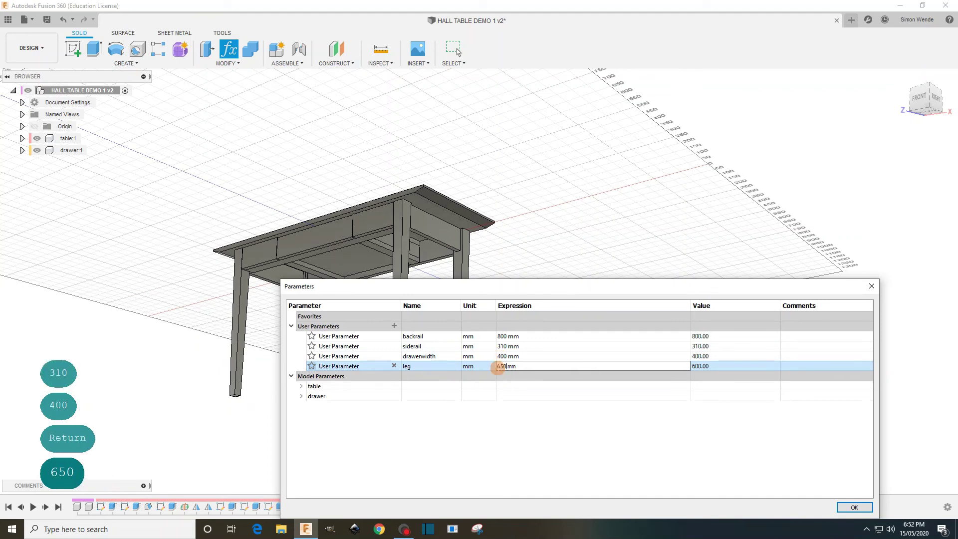
{"action": "key", "text": "Return"}
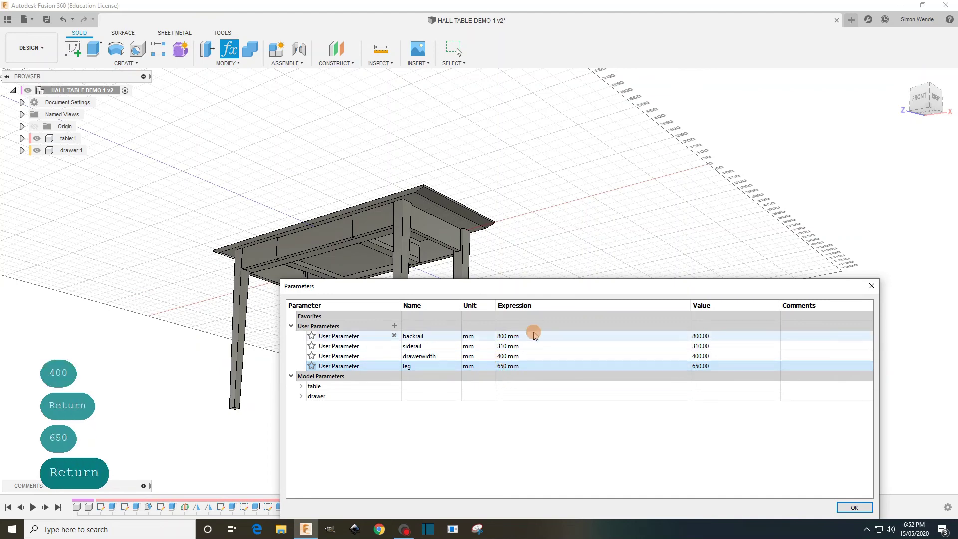
{"action": "middle_click_drag", "start_coordinate": [334, 153], "coordinate": [334, 190], "text": "shift"}
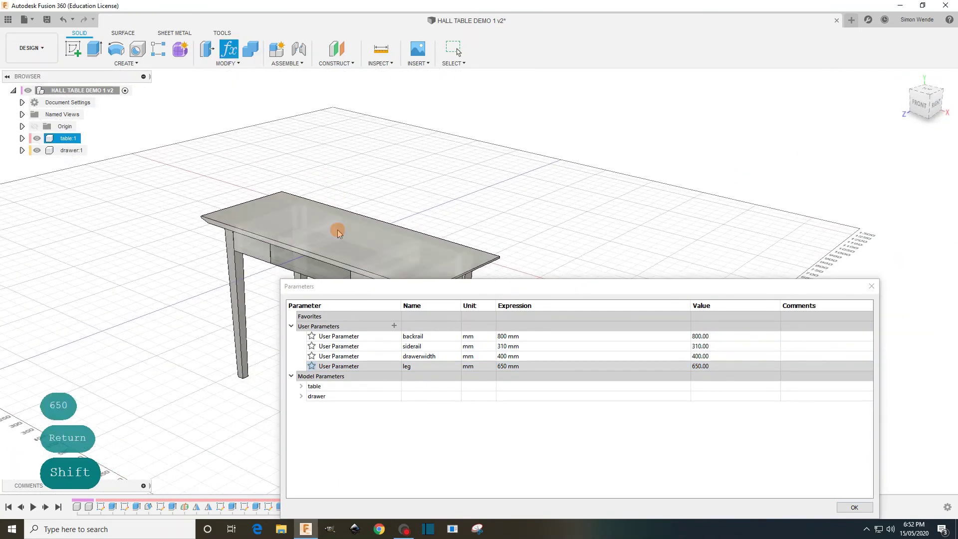
{"action": "scroll", "coordinate": [353, 241], "scroll_direction": "down", "scroll_amount": 3}
{"action": "scroll", "coordinate": [243, 315], "scroll_direction": "up", "scroll_amount": 3}
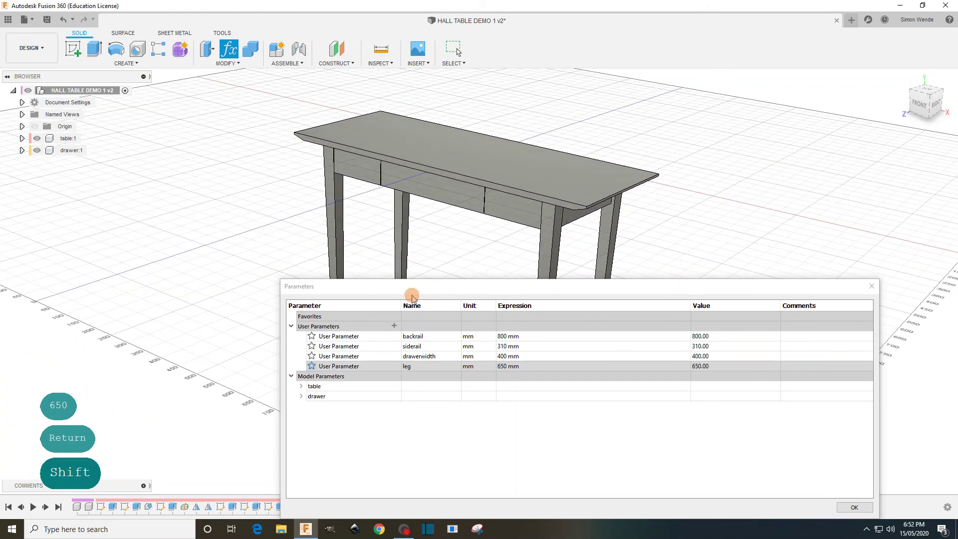
{"action": "left_click_drag", "start_coordinate": [539, 284], "coordinate": [482, 167]}
{"action": "left_click", "coordinate": [797, 390]}
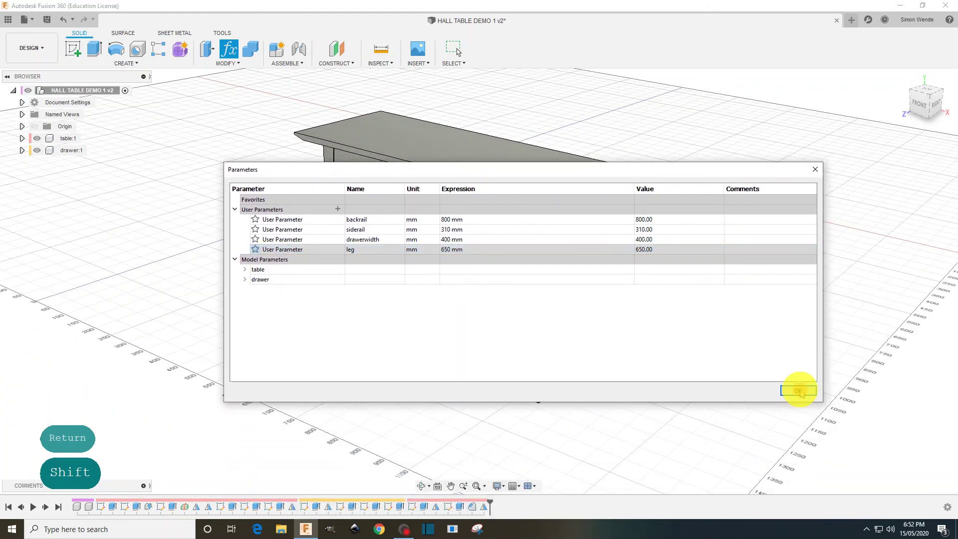
- Examine the resized table's top, front panels, drawer and legs from several angles
{"action": "middle_click_drag", "start_coordinate": [419, 299], "coordinate": [464, 320], "text": "shift"}
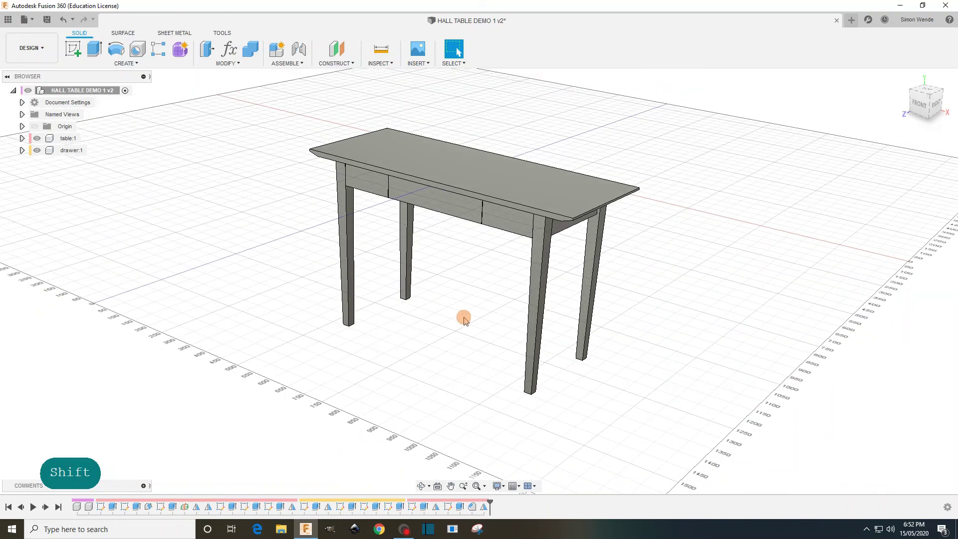
{"action": "middle_click_drag", "start_coordinate": [342, 274], "coordinate": [344, 222], "text": "shift"}
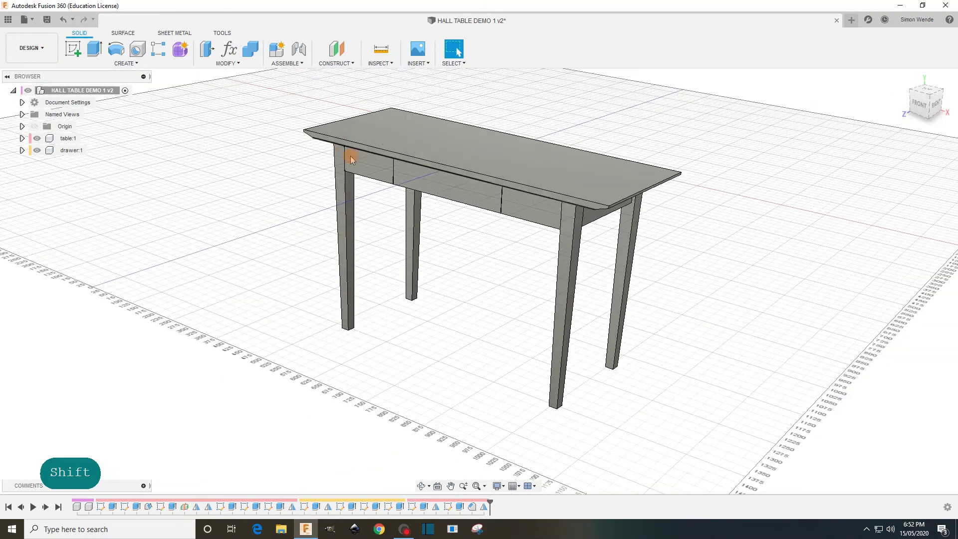
{"action": "mouse_move", "coordinate": [429, 287]}
{"action": "middle_mouse_down", "text": "shift"}
{"action": "mouse_move", "coordinate": [409, 258]}
{"action": "mouse_move", "coordinate": [434, 254]}
{"action": "mouse_move", "coordinate": [406, 223]}
{"action": "mouse_move", "coordinate": [426, 212]}
{"action": "mouse_move", "coordinate": [419, 205]}
{"action": "mouse_move", "coordinate": [426, 252]}
{"action": "mouse_move", "coordinate": [436, 261]}
{"action": "mouse_move", "coordinate": [507, 259]}
{"action": "middle_mouse_up", "text": "shift"}
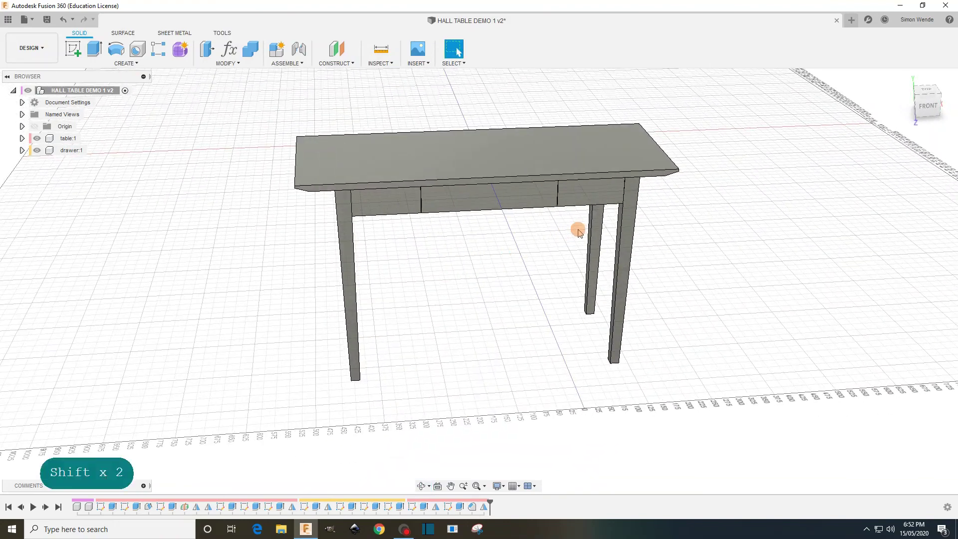
{"action": "middle_click_drag", "start_coordinate": [577, 231], "coordinate": [542, 238], "text": "shift"}
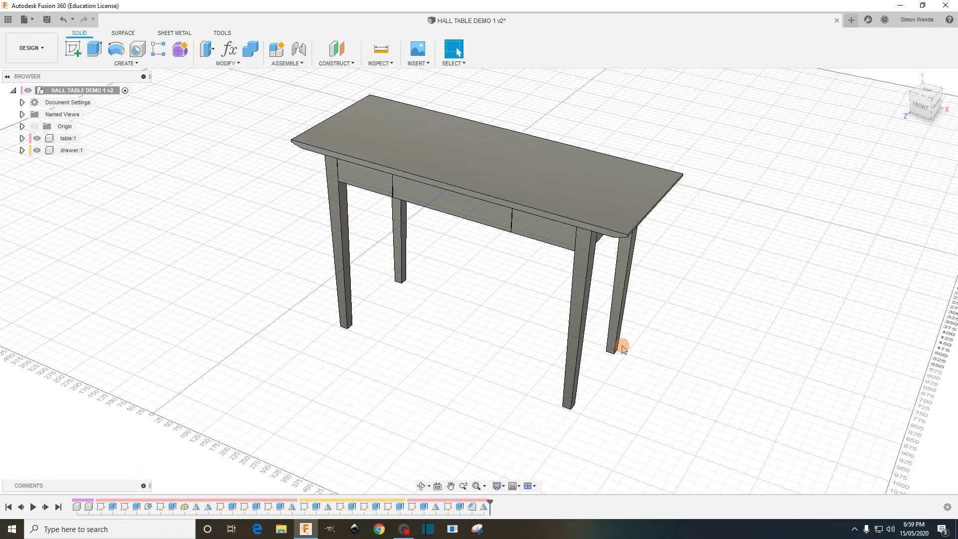
{"action": "mouse_move", "coordinate": [652, 359]}
{"action": "middle_mouse_down", "text": "shift"}
{"action": "mouse_move", "coordinate": [667, 335]}
{"action": "mouse_move", "coordinate": [658, 316]}
{"action": "mouse_move", "coordinate": [667, 279]}
{"action": "mouse_move", "coordinate": [675, 322]}
{"action": "mouse_move", "coordinate": [663, 352]}
{"action": "mouse_move", "coordinate": [645, 364]}
{"action": "mouse_move", "coordinate": [637, 355]}
{"action": "middle_mouse_up", "text": "shift"}
{"action": "middle_click_drag", "start_coordinate": [254, 219], "coordinate": [290, 217], "text": "shift"}
{"action": "middle_click_drag", "start_coordinate": [575, 443], "coordinate": [541, 384], "text": "shift"}
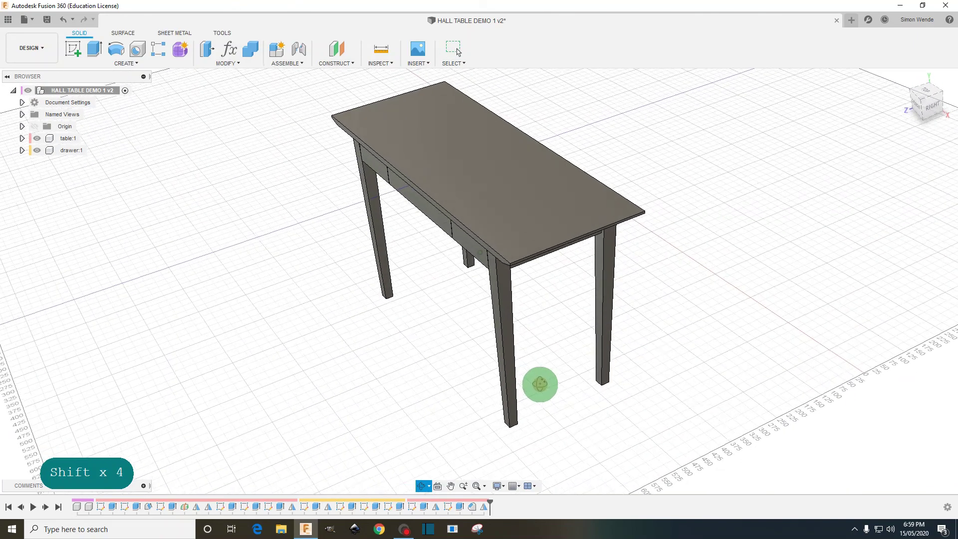
{"action": "middle_click_drag", "start_coordinate": [295, 196], "coordinate": [302, 192], "text": "shift"}
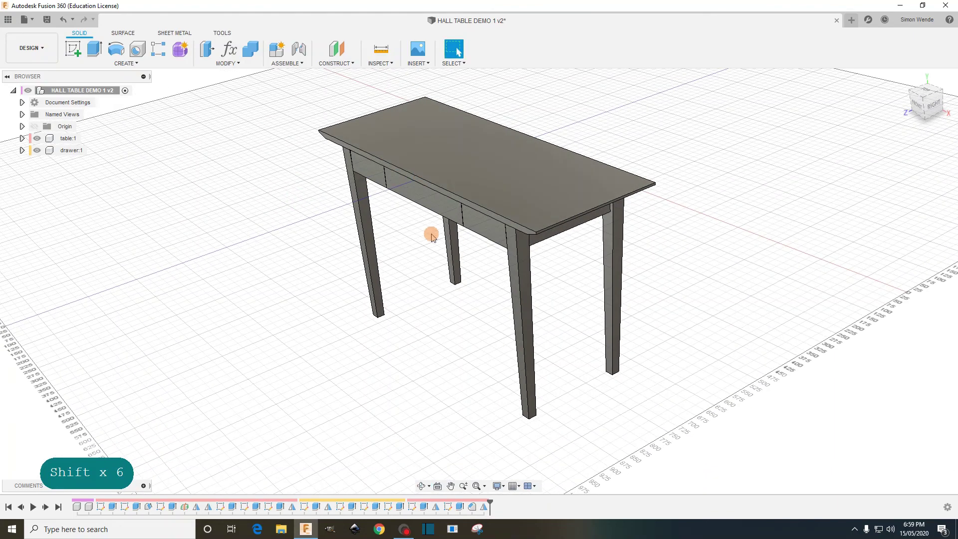
{"action": "middle_click_drag", "start_coordinate": [266, 232], "coordinate": [284, 235], "text": "shift"}
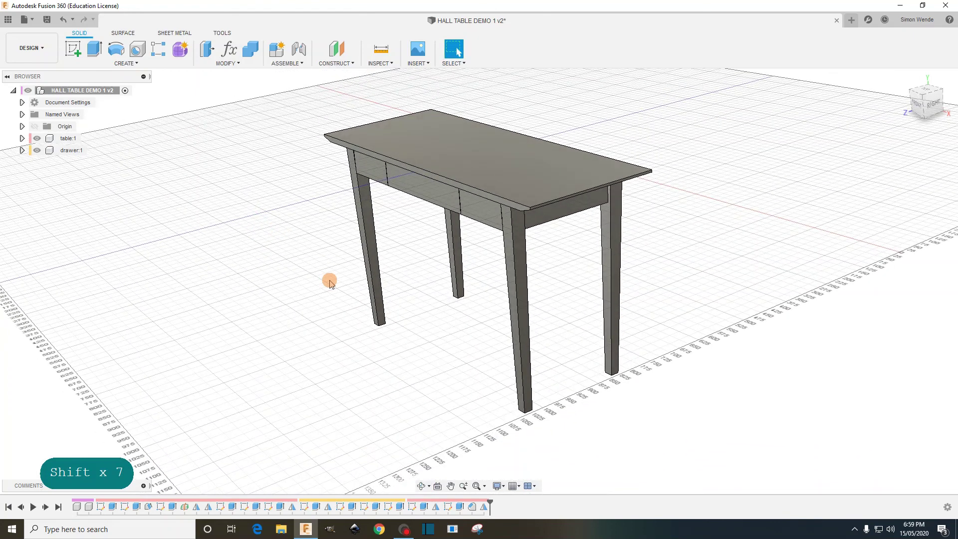